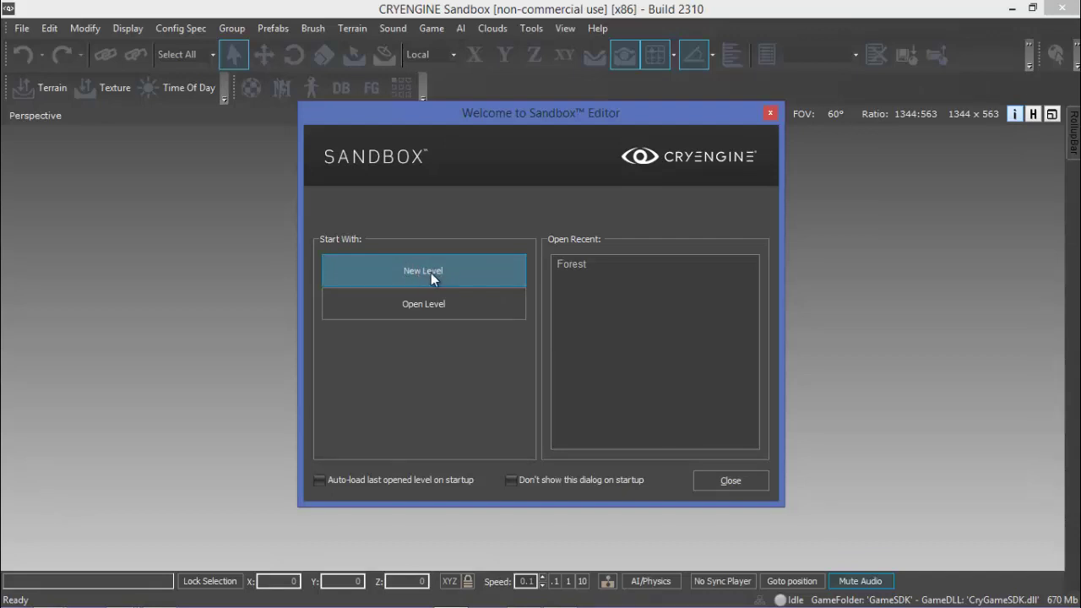
Step: Start a new level named aula02 in the Levels/ folder
{"action": "left_click", "coordinate": [430, 272]}
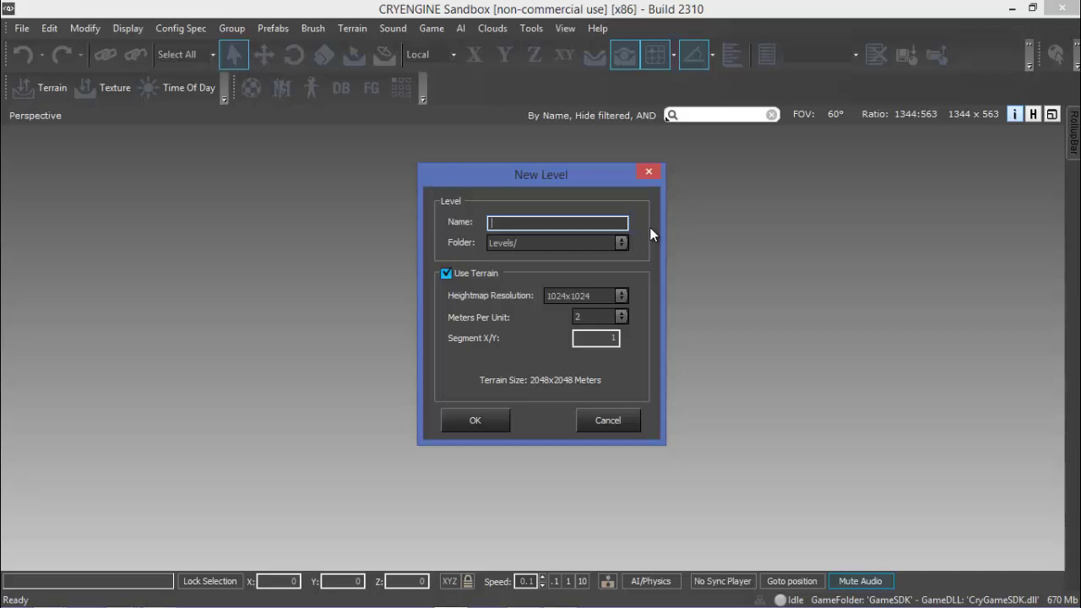
{"action": "type", "text": "aula02"}
{"action": "left_click", "coordinate": [622, 243]}
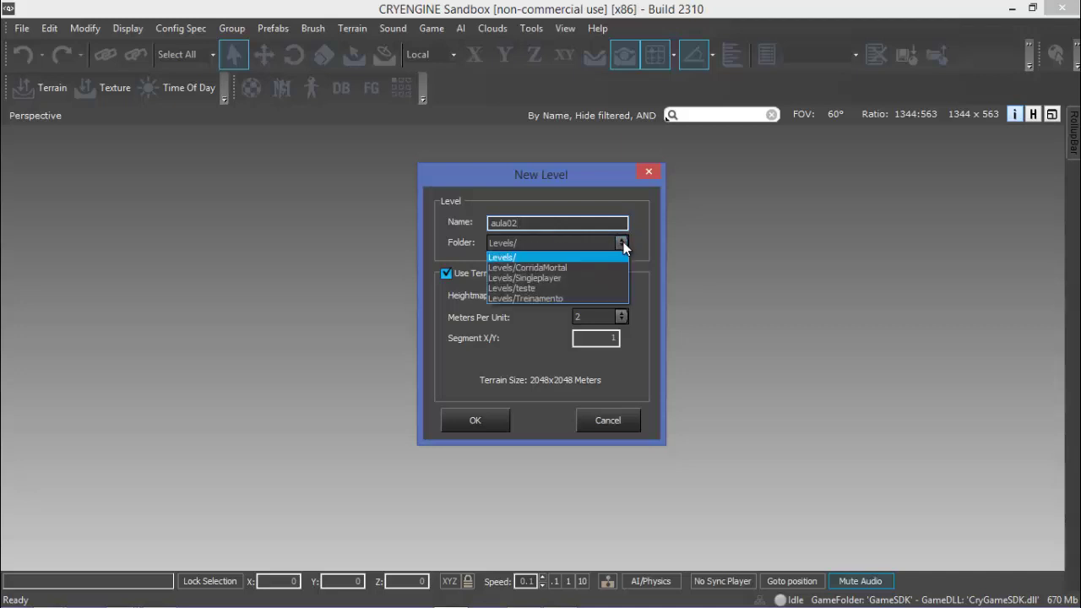
{"action": "left_click", "coordinate": [512, 255]}
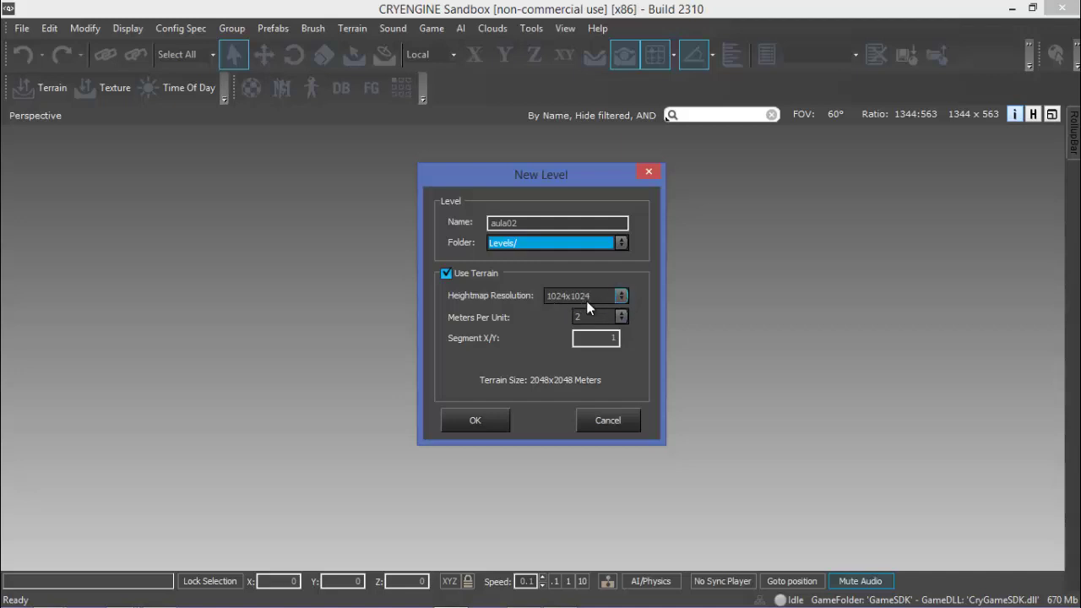
Step: Create the level with a 1024x1024 heightmap at 2 meters per unit, and generate its high-quality terrain texture at 4096 x 4096
{"action": "left_click", "coordinate": [622, 296]}
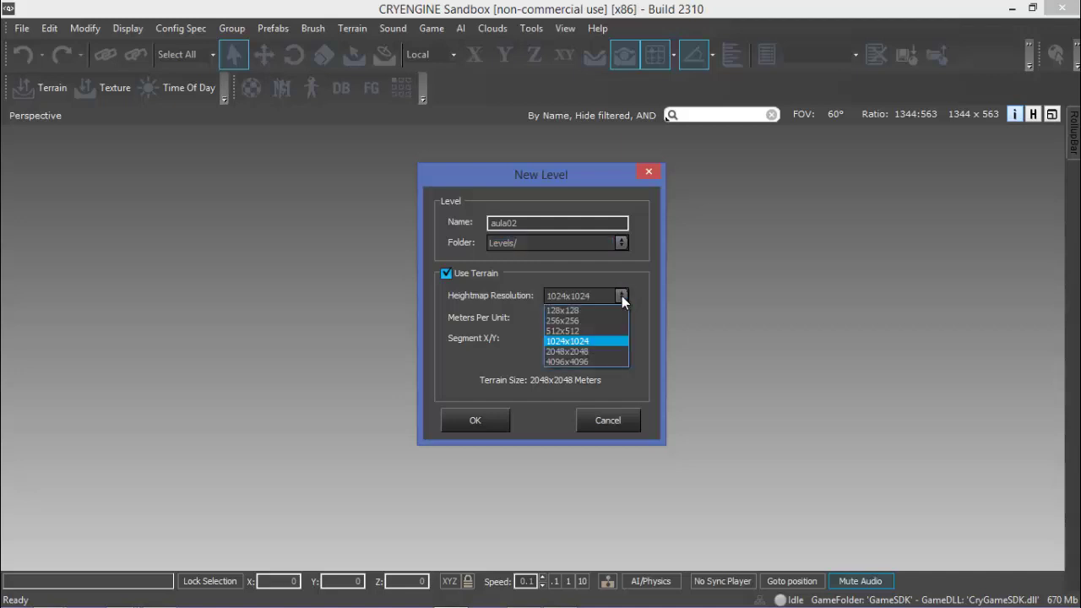
{"action": "left_click", "coordinate": [467, 291]}
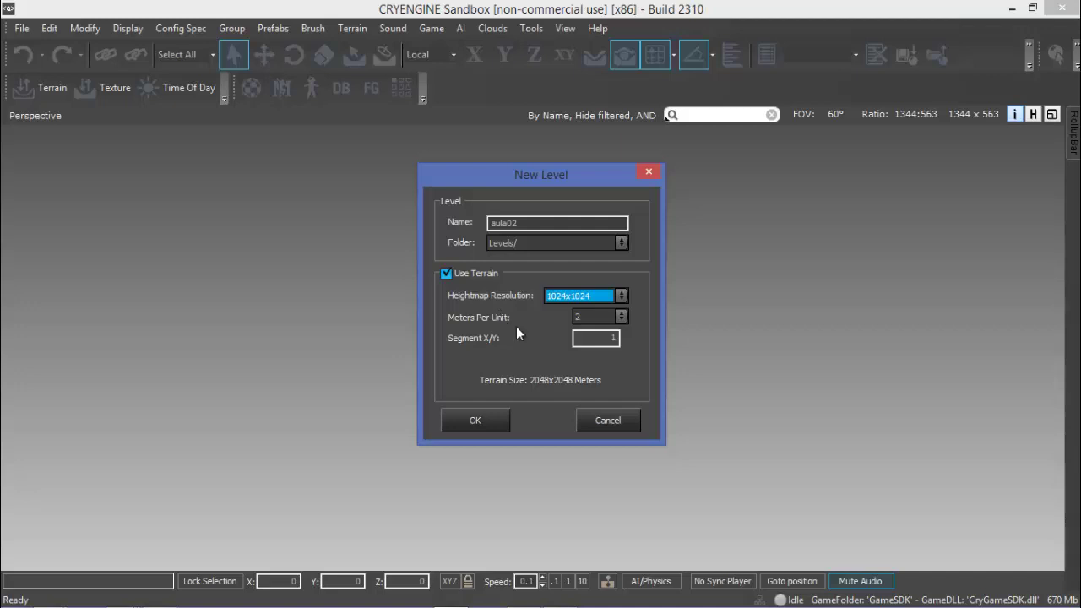
{"action": "left_click", "coordinate": [622, 317]}
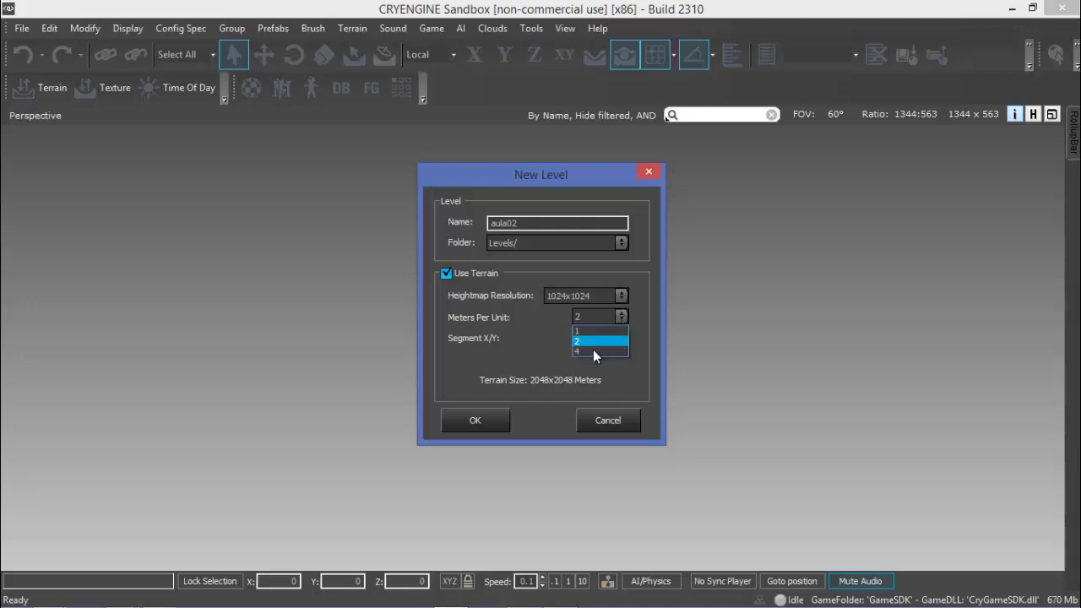
{"action": "left_click", "coordinate": [509, 320]}
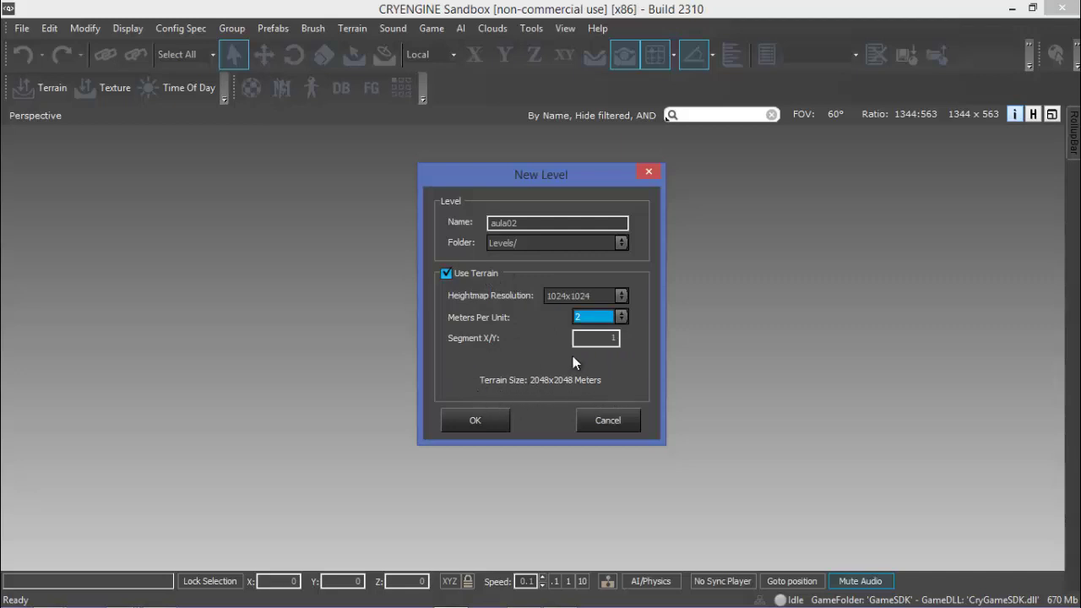
{"action": "left_click", "coordinate": [486, 421]}
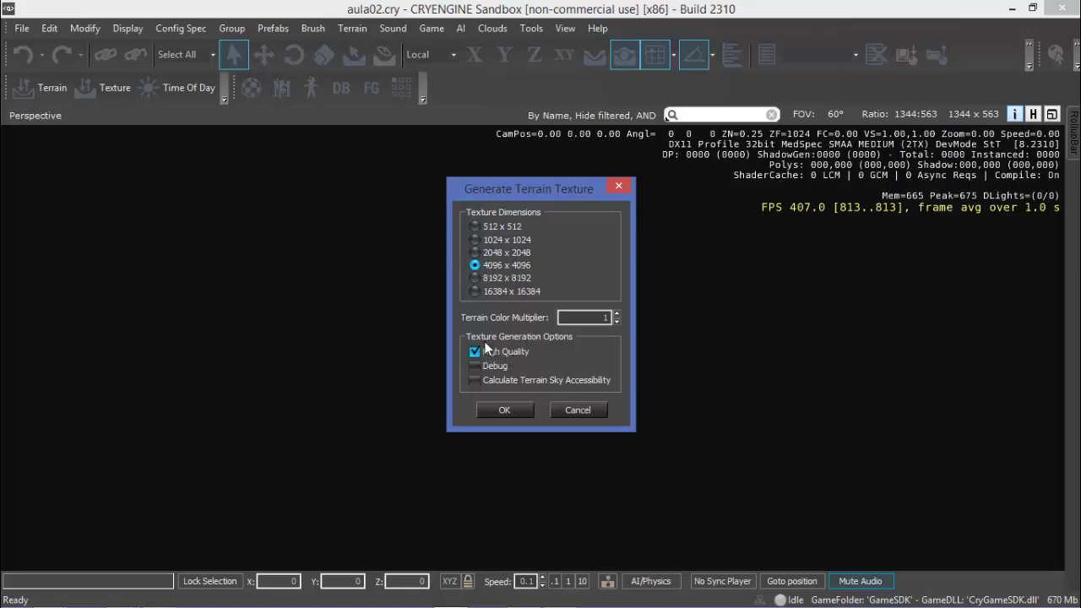
{"action": "left_click", "coordinate": [504, 410]}
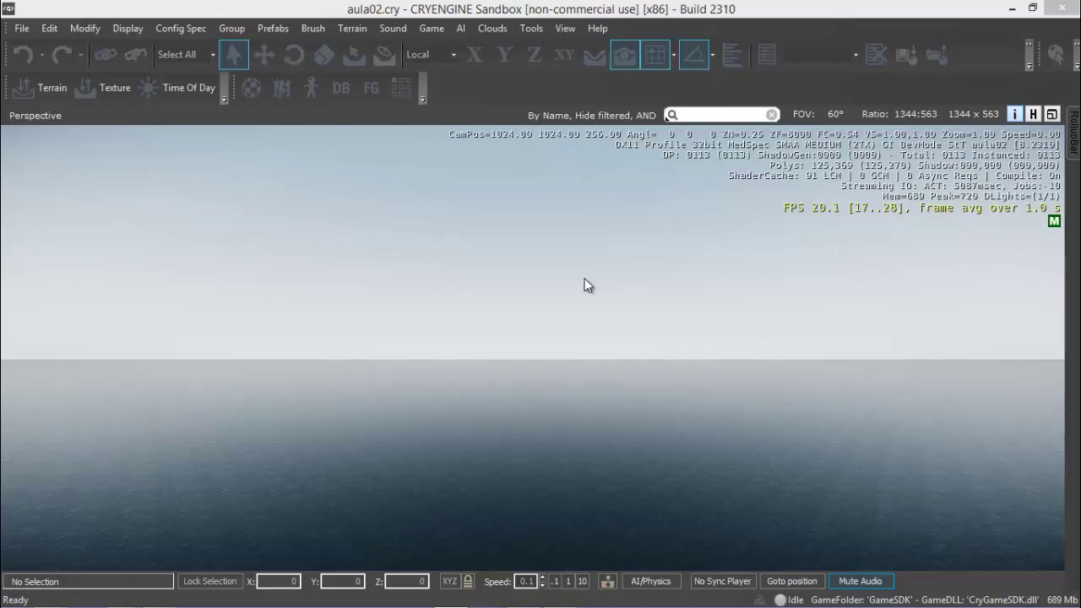
Step: Set the camera movement speed to 10 and fly above the ocean to look over the empty level
{"action": "mouse_move", "coordinate": [584, 277]}
{"action": "right_mouse_down"}
{"action": "mouse_move", "coordinate": [586, 297]}
{"action": "mouse_move", "coordinate": [584, 280]}
{"action": "right_mouse_up"}
{"action": "key", "text": "s"}
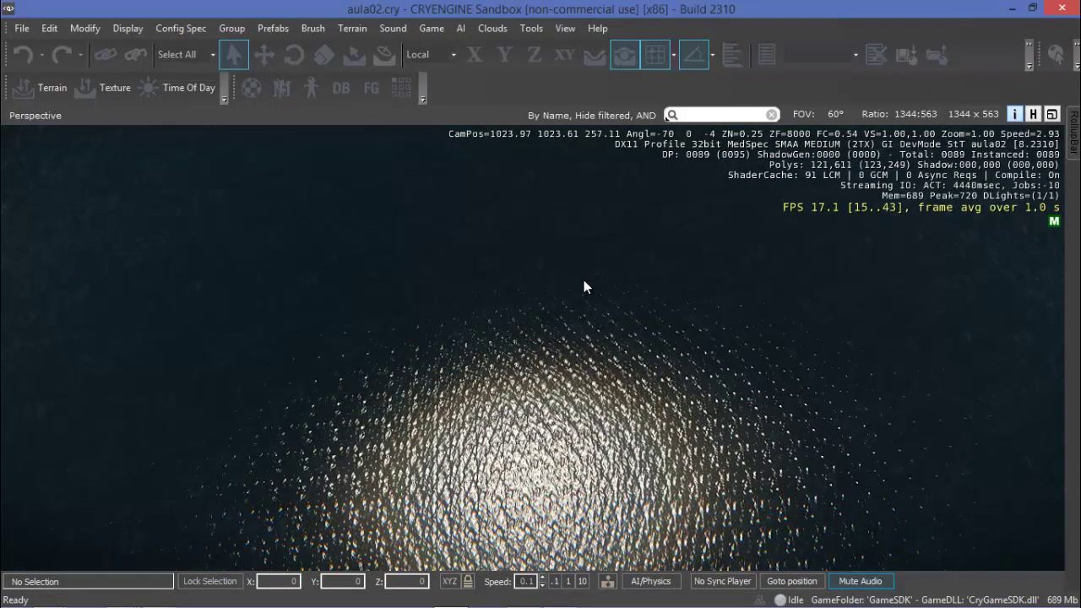
{"action": "left_click", "coordinate": [583, 581]}
{"action": "key", "text": "s"}
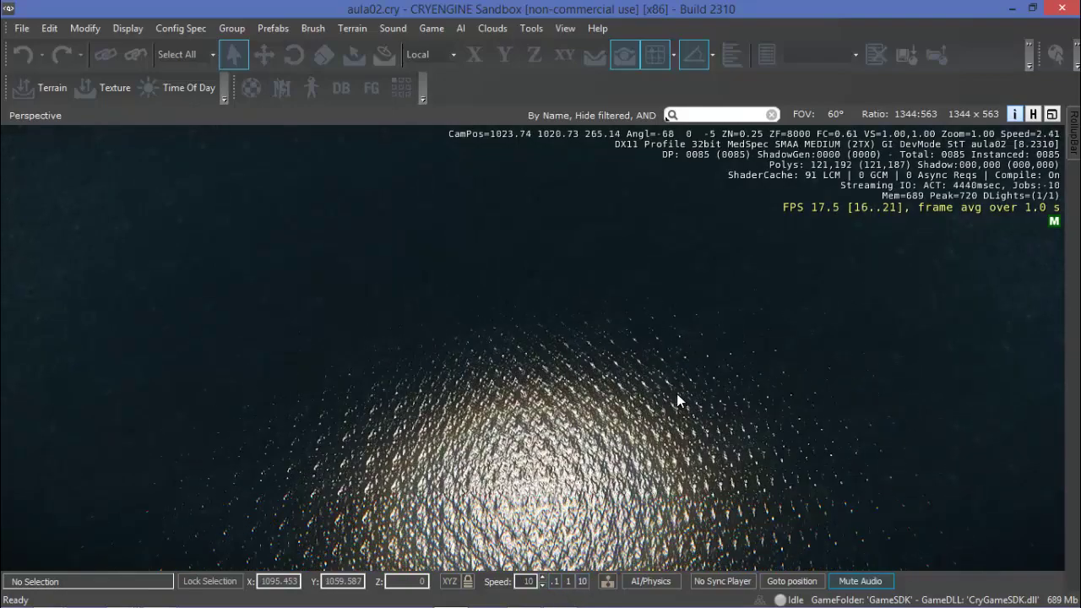
{"action": "key", "text": "s"}
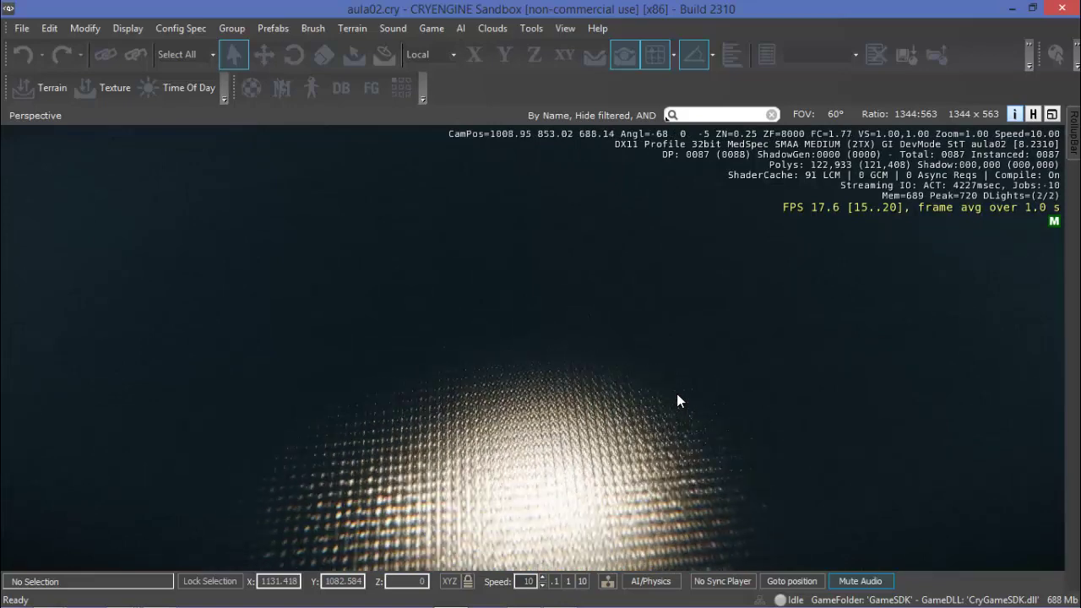
{"action": "mouse_move", "coordinate": [663, 376]}
{"action": "right_mouse_down"}
{"action": "mouse_move", "coordinate": [676, 356]}
{"action": "mouse_move", "coordinate": [667, 344]}
{"action": "mouse_move", "coordinate": [663, 367]}
{"action": "mouse_move", "coordinate": [669, 357]}
{"action": "right_mouse_up"}
{"action": "key", "text": "w"}
{"action": "key", "text": "w"}
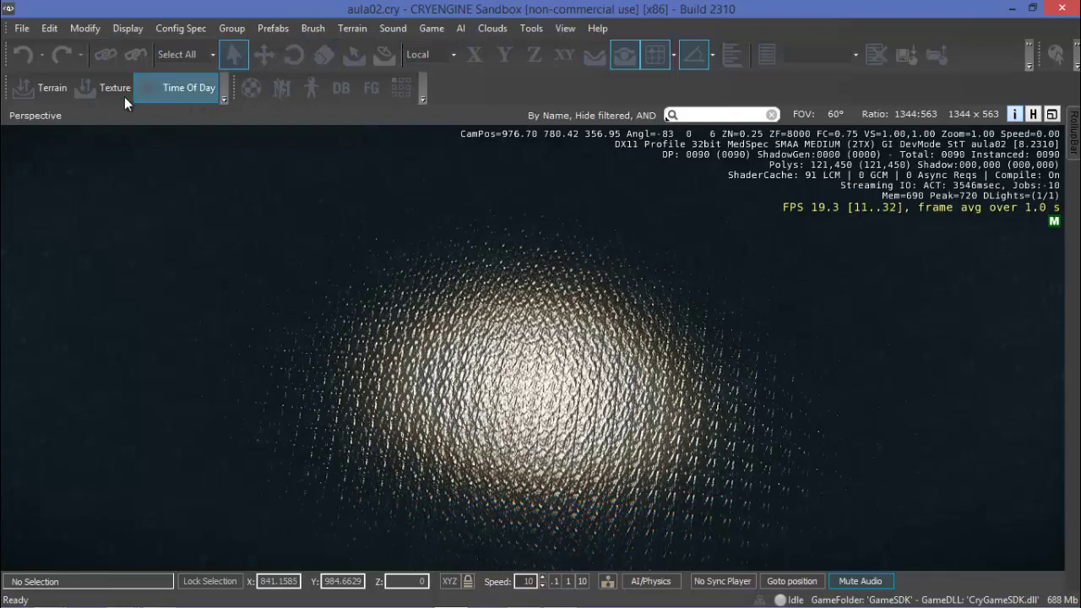
Step: Open the Terrain Editor and reposition its window so its settings can be seen
{"action": "left_click", "coordinate": [32, 89]}
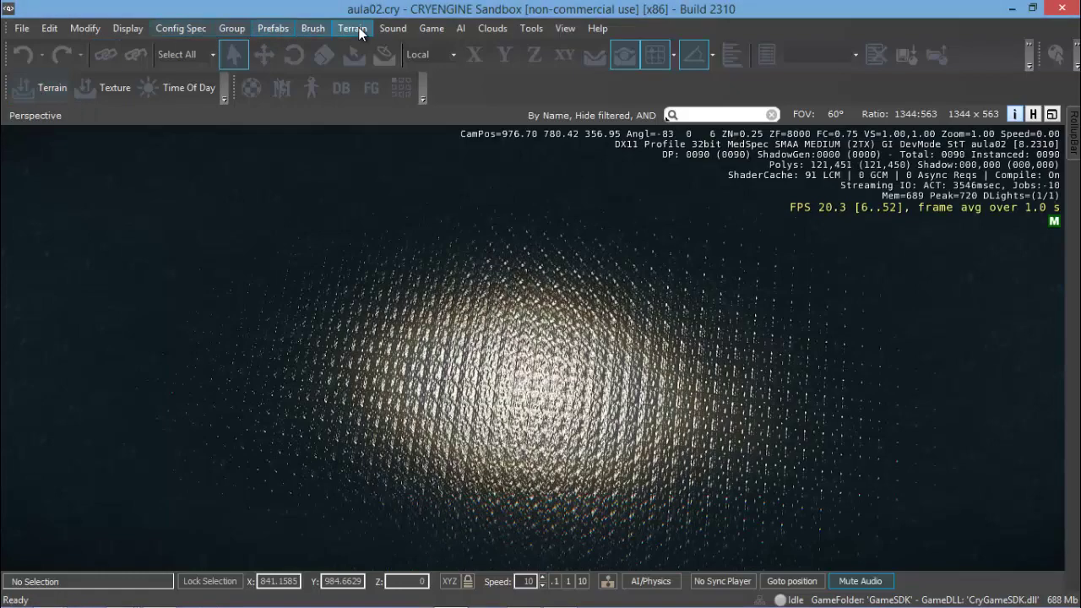
{"action": "left_click", "coordinate": [353, 28]}
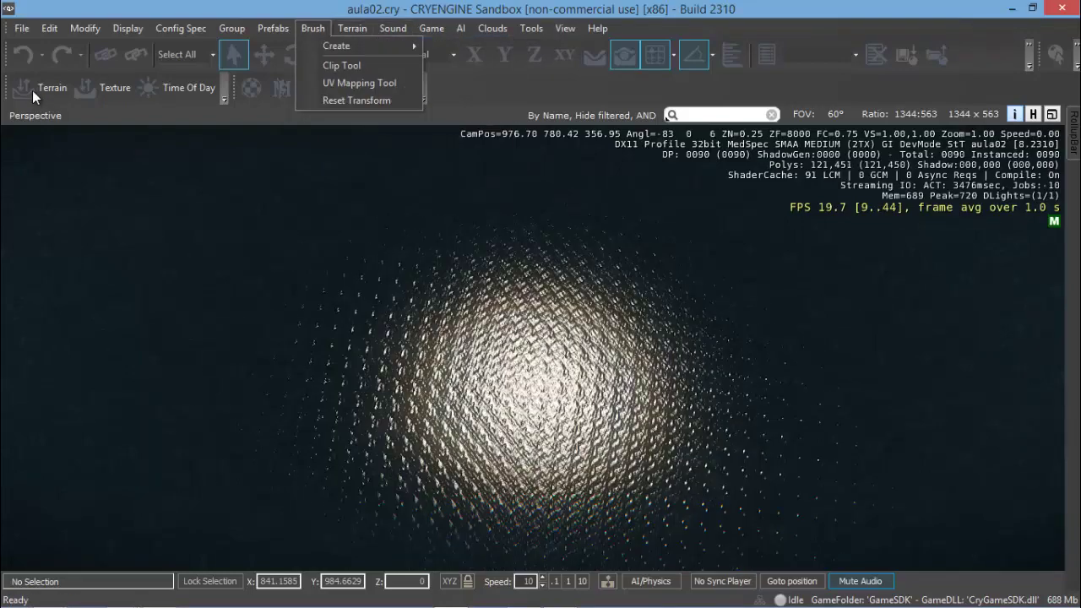
{"action": "left_click", "coordinate": [34, 89]}
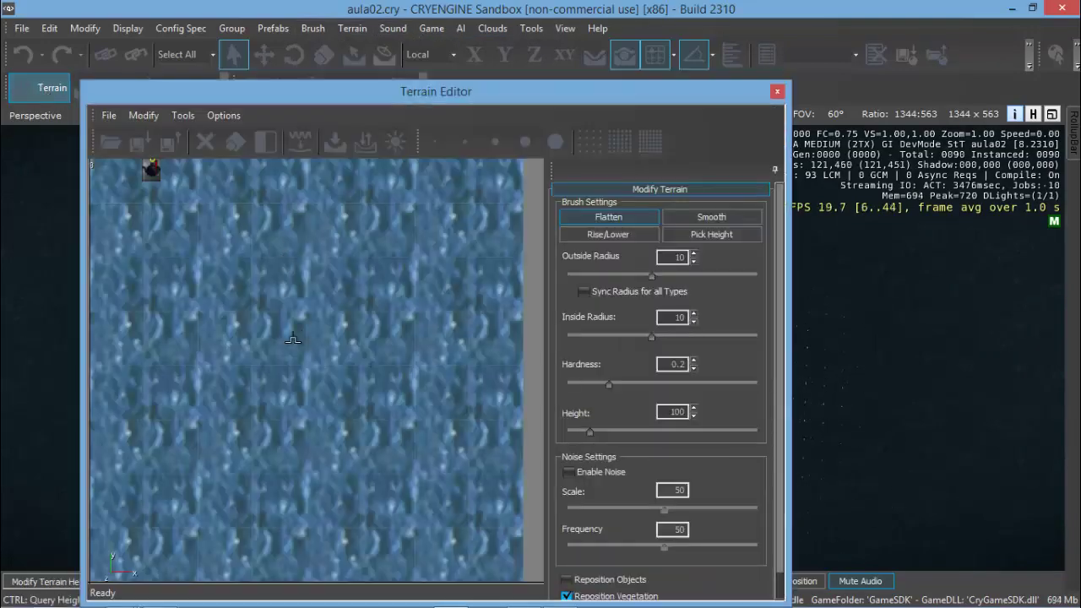
{"action": "left_click_drag", "start_coordinate": [346, 93], "coordinate": [386, 60]}
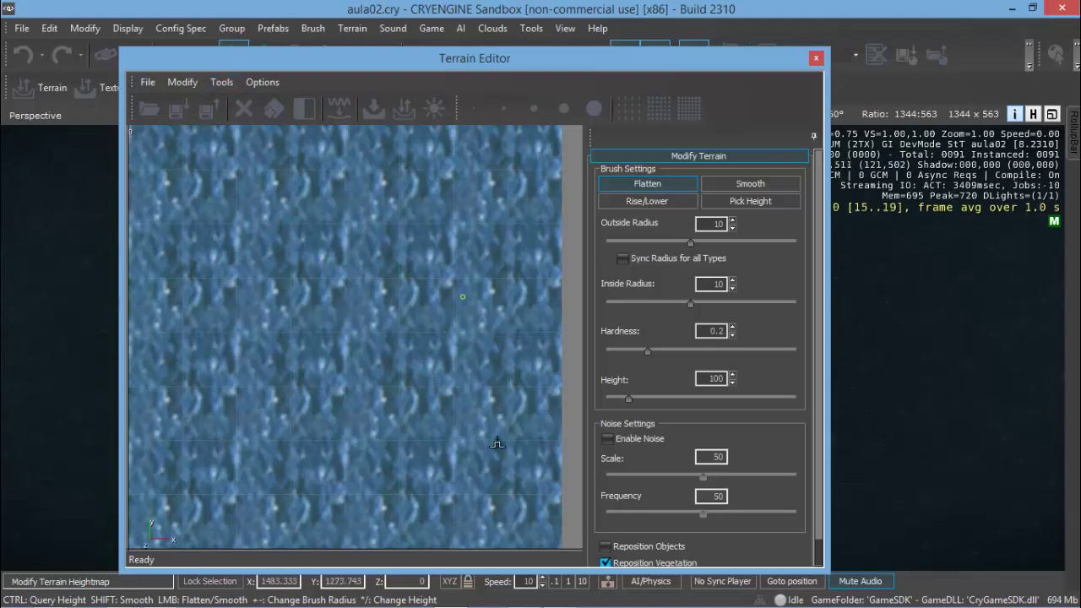
{"action": "left_click", "coordinate": [220, 83]}
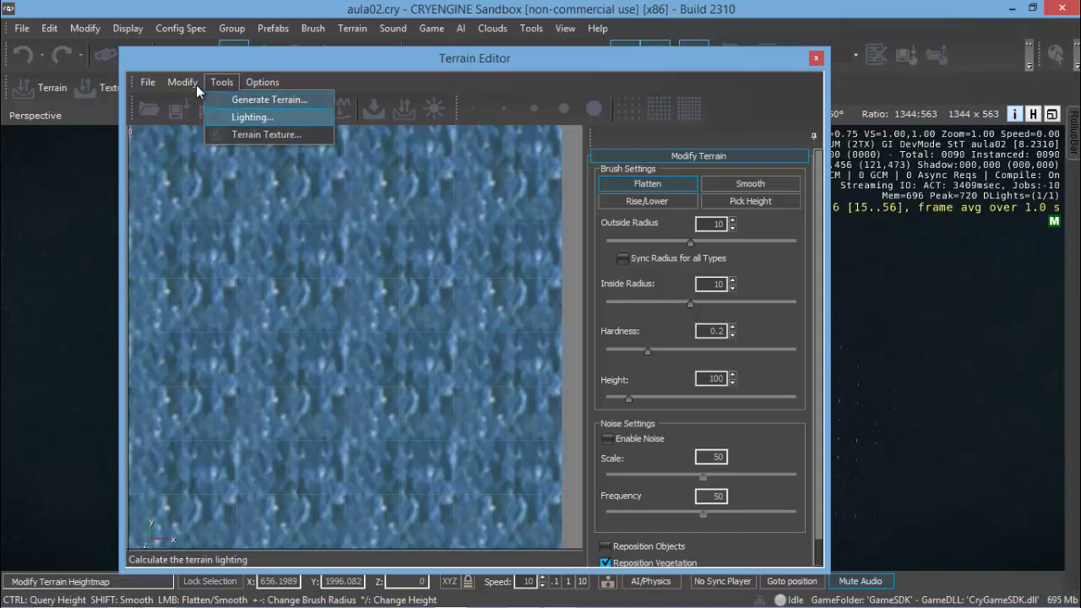
{"action": "left_click", "coordinate": [255, 100]}
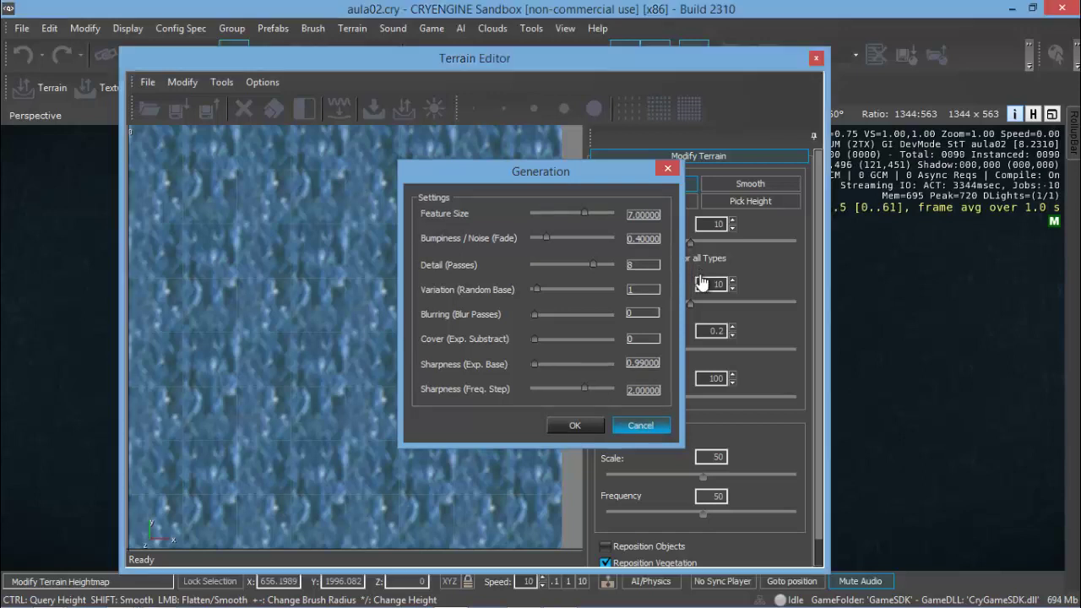
{"action": "left_click", "coordinate": [649, 424]}
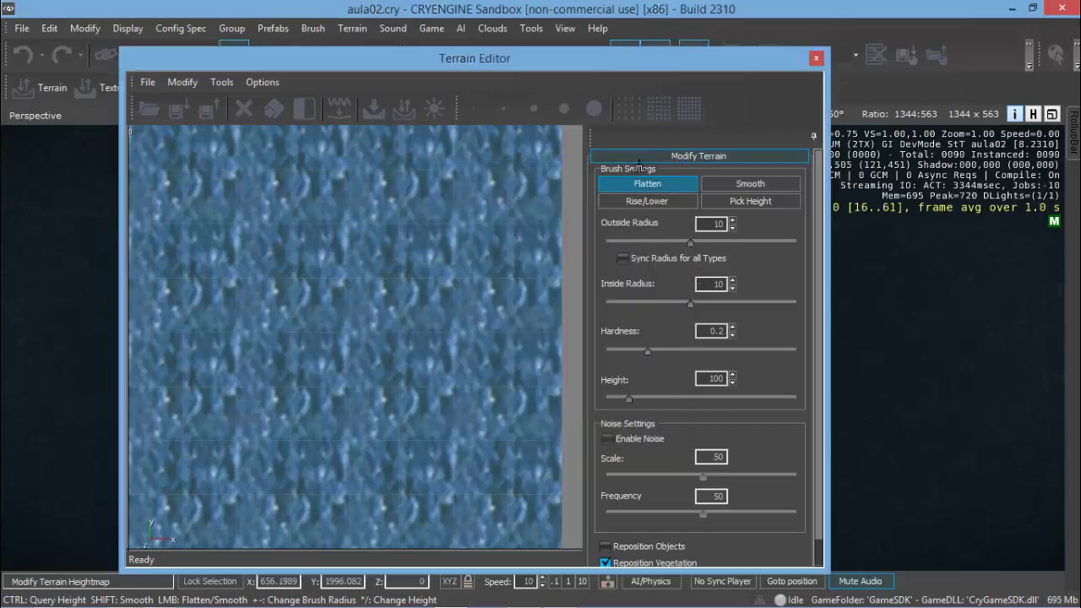
Step: Set the maximum terrain height to 256
{"action": "left_click", "coordinate": [184, 82]}
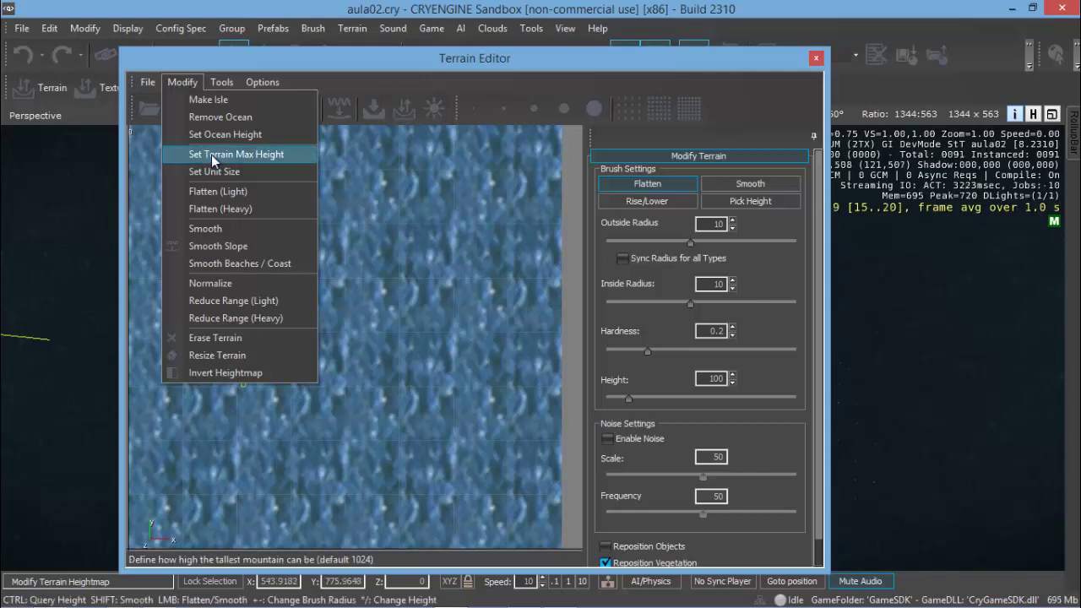
{"action": "left_click", "coordinate": [255, 157]}
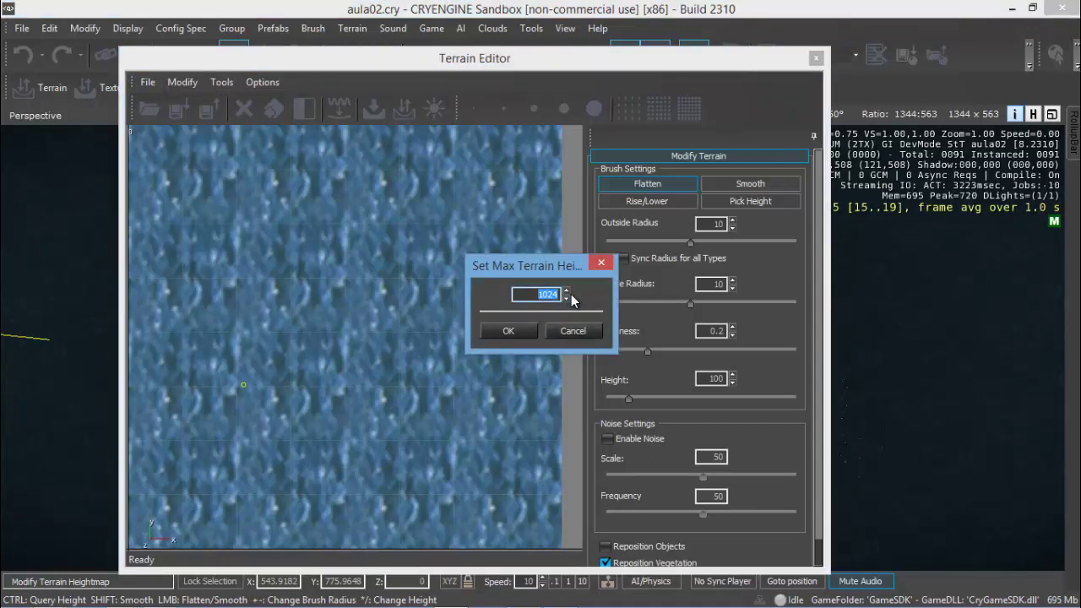
{"action": "type", "text": "256"}
{"action": "left_click", "coordinate": [508, 331]}
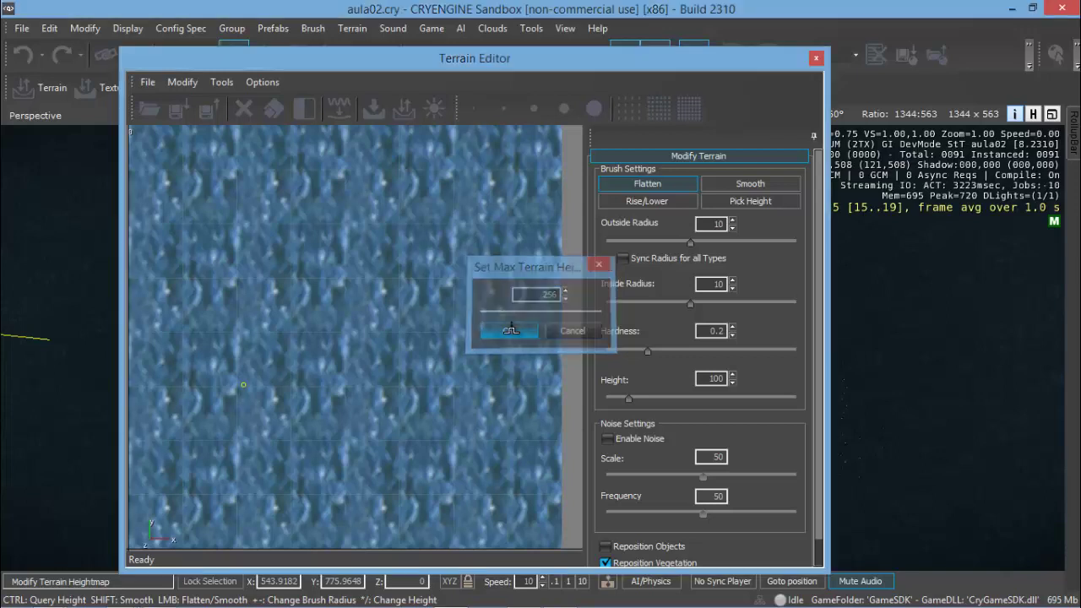
Step: Generate the terrain with the default generation settings and close the Terrain Editor
{"action": "left_click", "coordinate": [218, 85]}
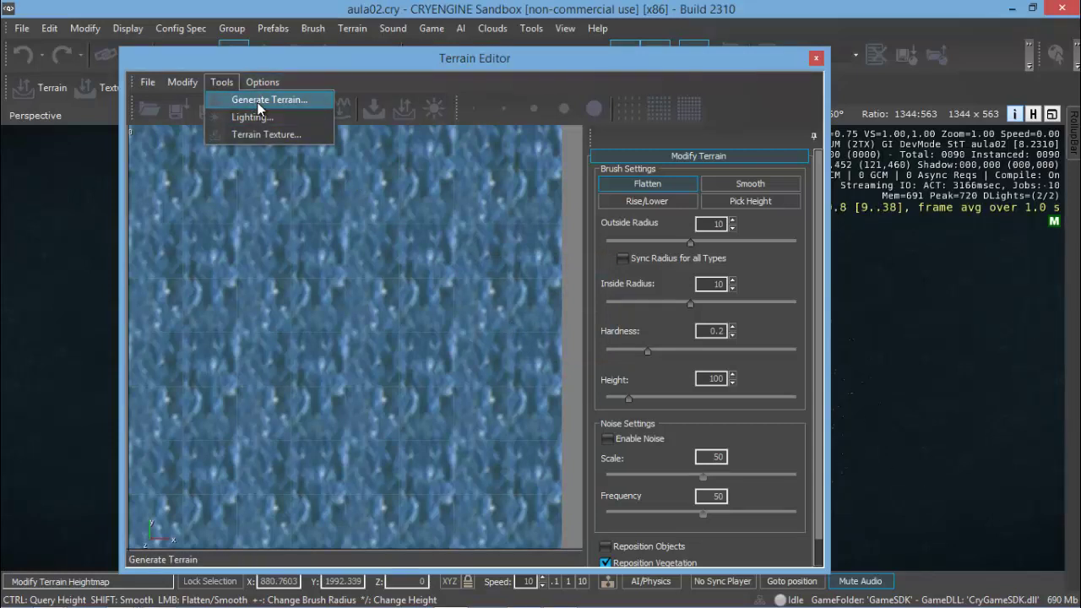
{"action": "left_click", "coordinate": [259, 102]}
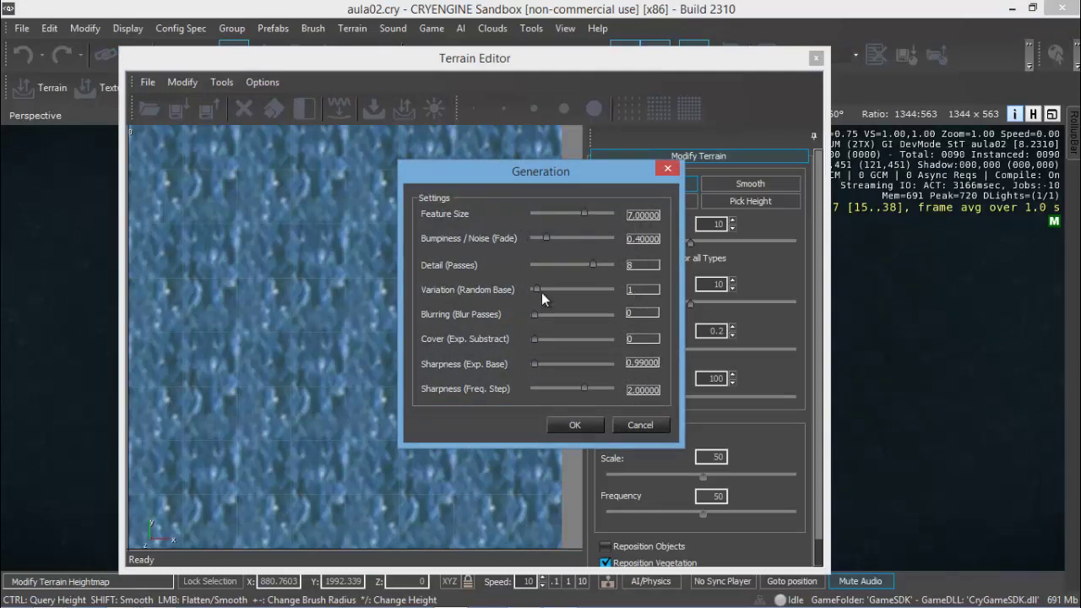
{"action": "left_click", "coordinate": [571, 426]}
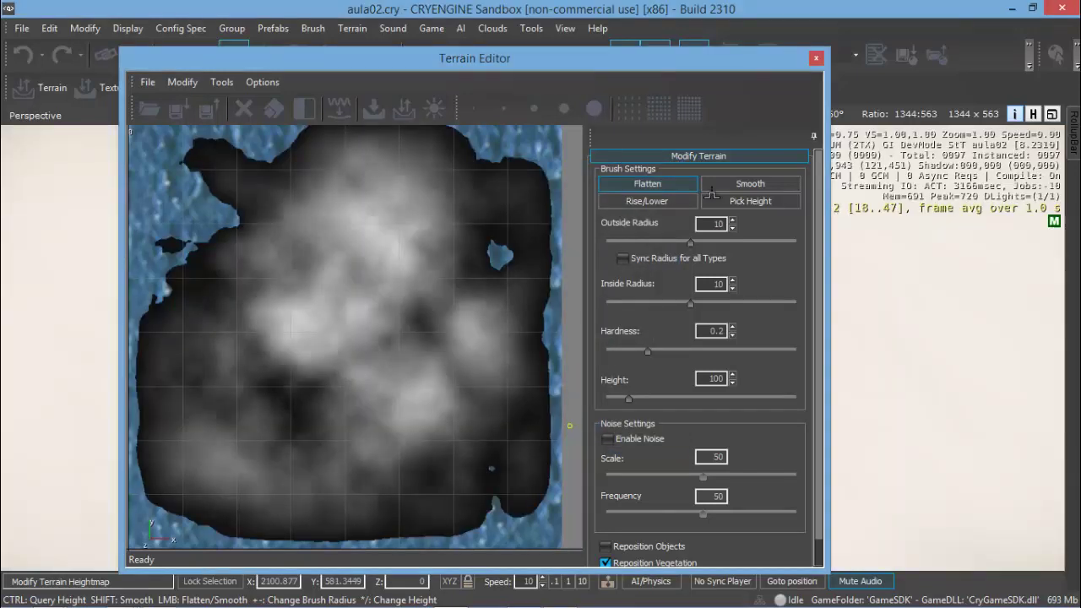
{"action": "left_click", "coordinate": [816, 58]}
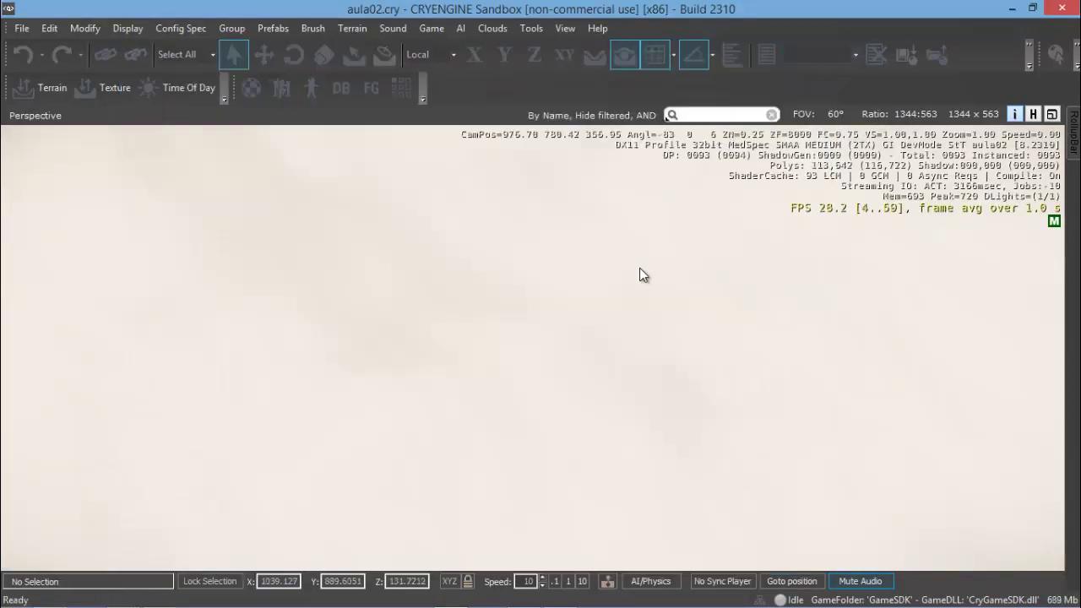
Step: Inspect the generated island from high above and then from close to the surface of its hills
{"action": "mouse_move", "coordinate": [638, 256]}
{"action": "right_mouse_down"}
{"action": "mouse_move", "coordinate": [643, 289]}
{"action": "mouse_move", "coordinate": [640, 270]}
{"action": "right_mouse_up"}
{"action": "key", "text": "s"}
{"action": "key", "text": "s"}
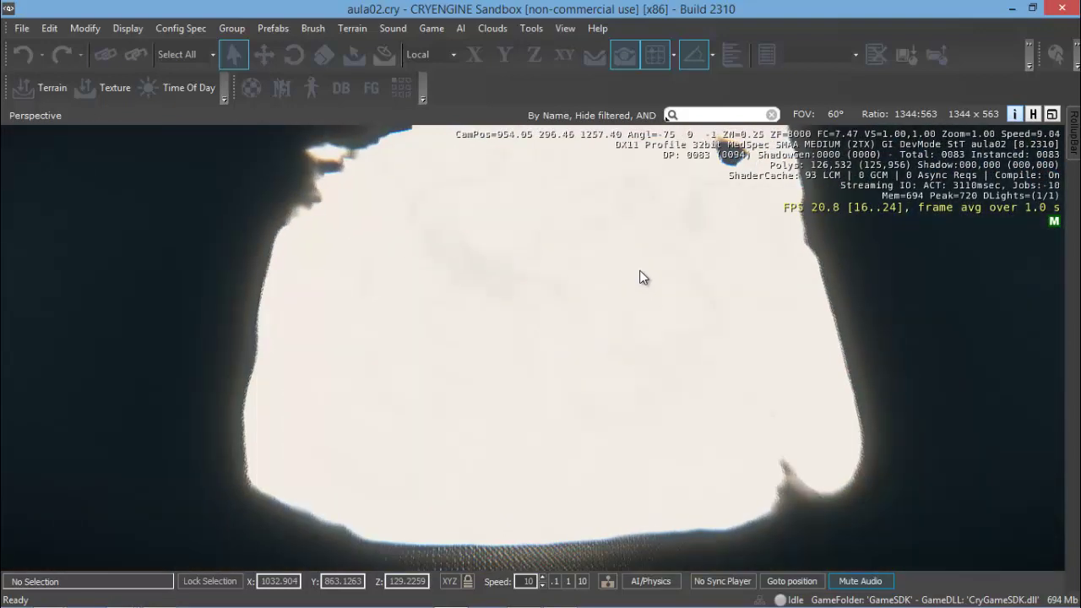
{"action": "key", "text": "w"}
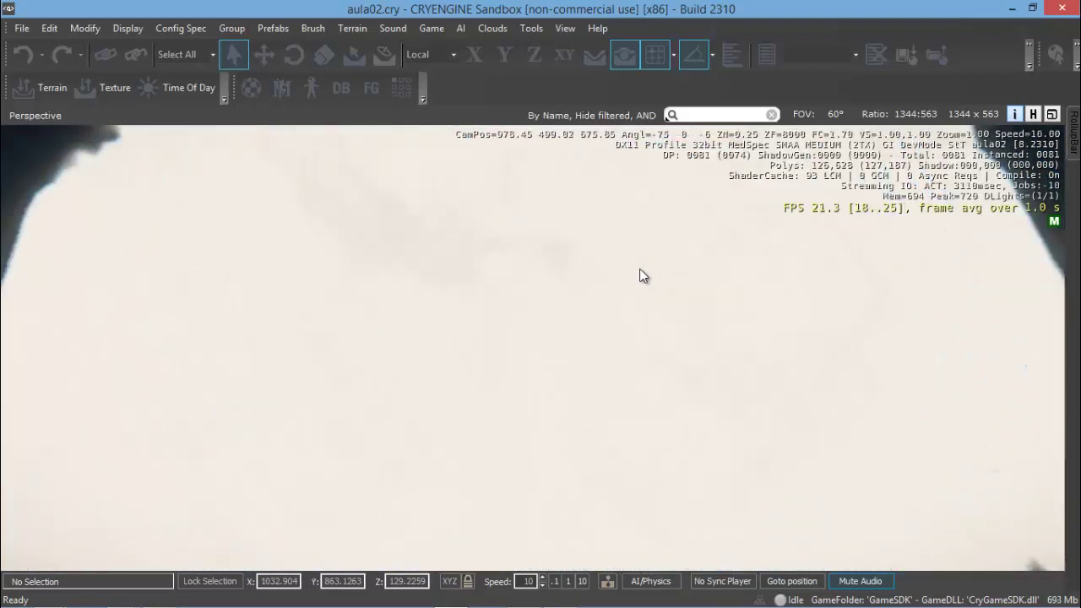
{"action": "key", "text": "w"}
{"action": "right_click_drag", "start_coordinate": [638, 264], "coordinate": [623, 450]}
{"action": "key", "text": "w"}
{"action": "key", "text": "w"}
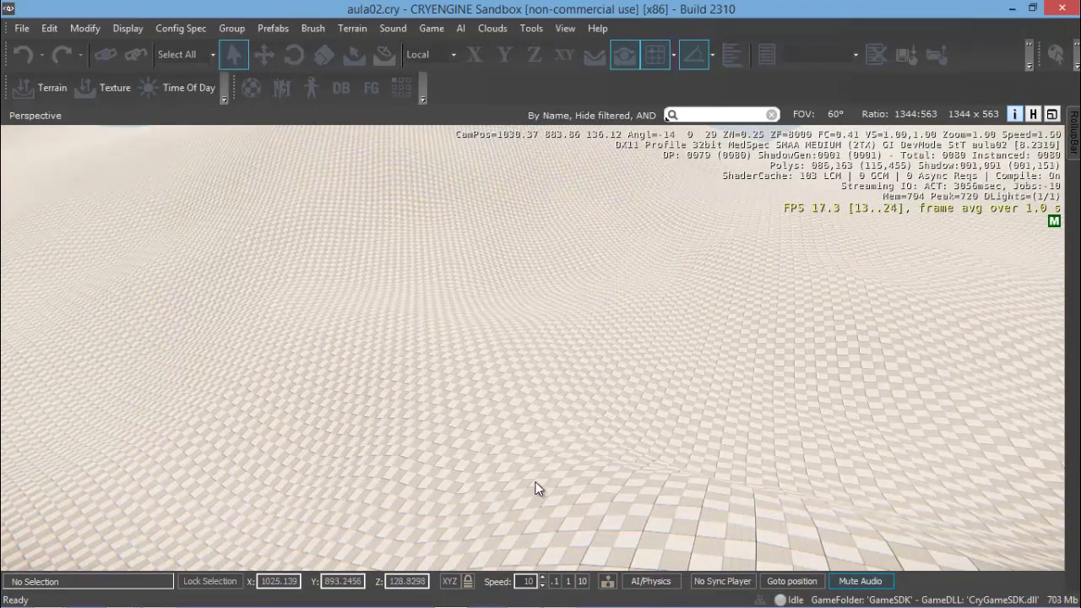
{"action": "middle_click_drag", "start_coordinate": [535, 483], "coordinate": [537, 490]}
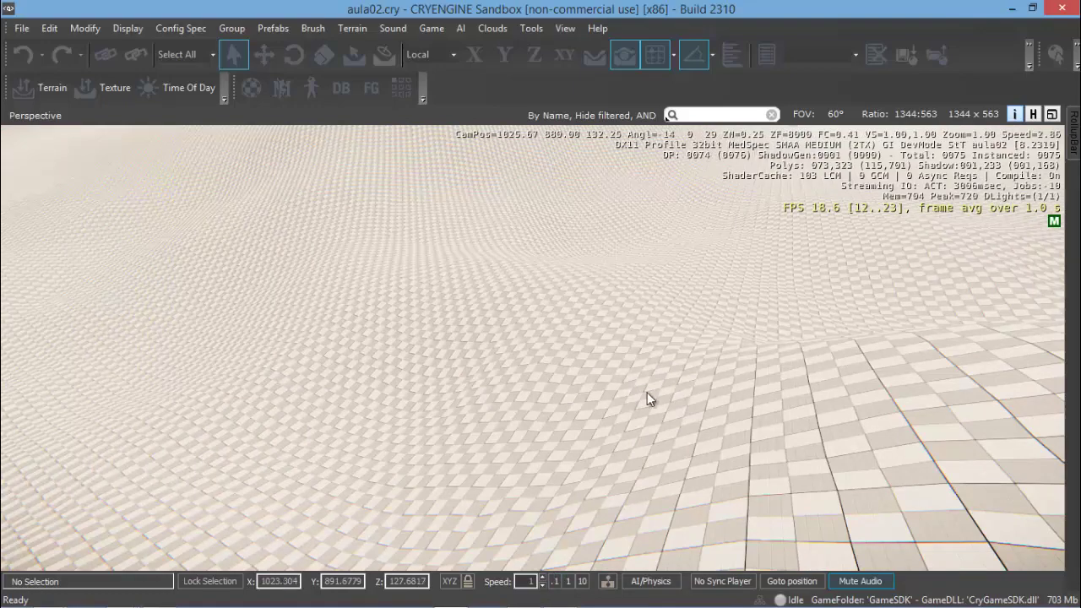
{"action": "right_click_drag", "start_coordinate": [647, 392], "coordinate": [635, 418]}
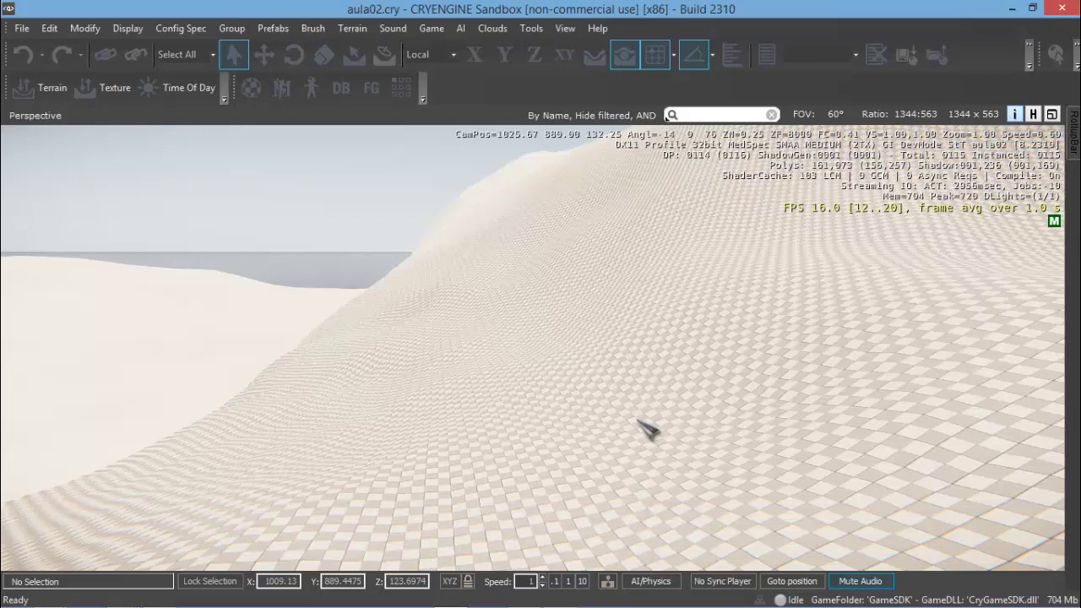
Step: Test the level in game mode by walking across the hills and firing the weapon, and return to editing
{"action": "key", "text": "ctrl+g"}
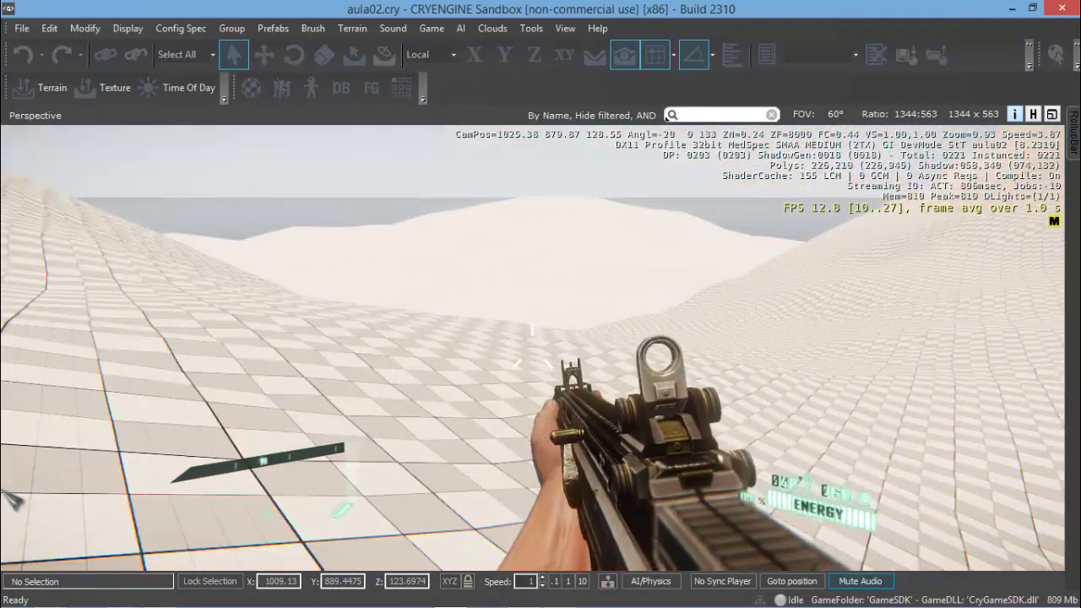
{"action": "key", "text": "w"}
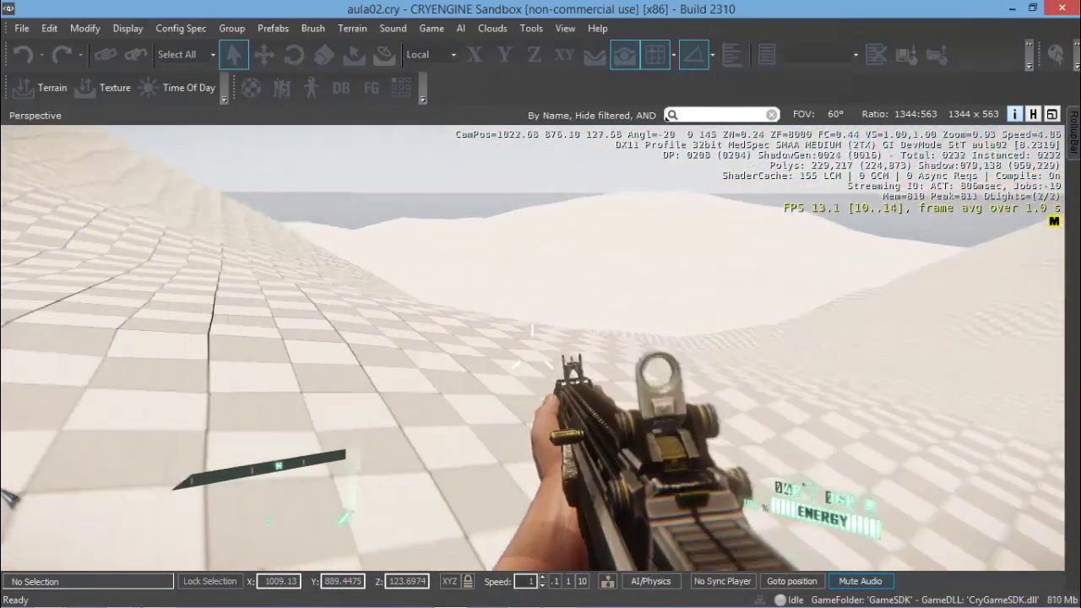
{"action": "key", "text": "w"}
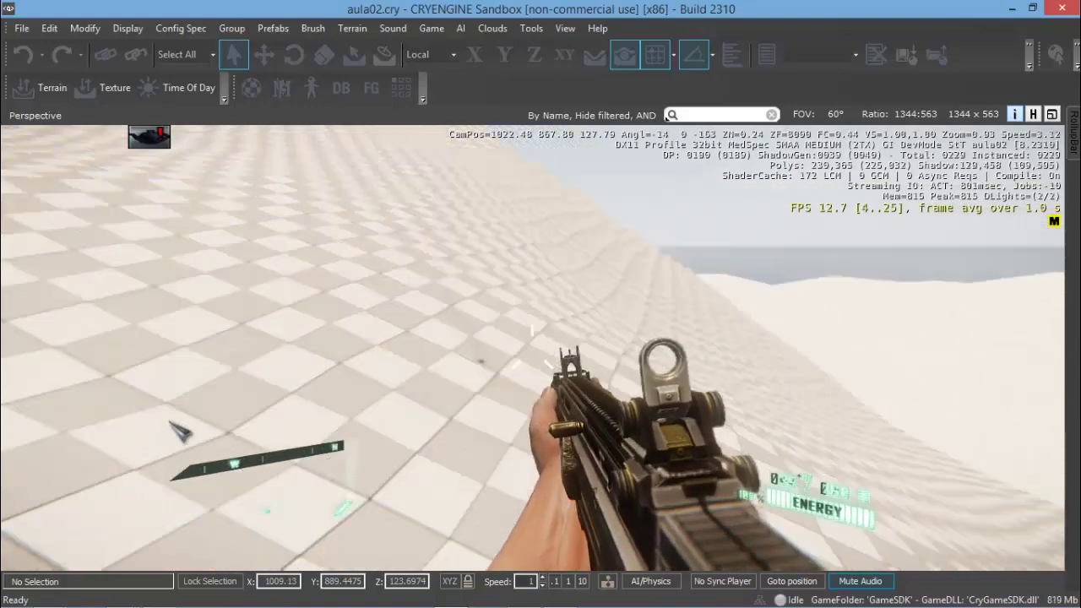
{"action": "left_click", "coordinate": [529, 338]}
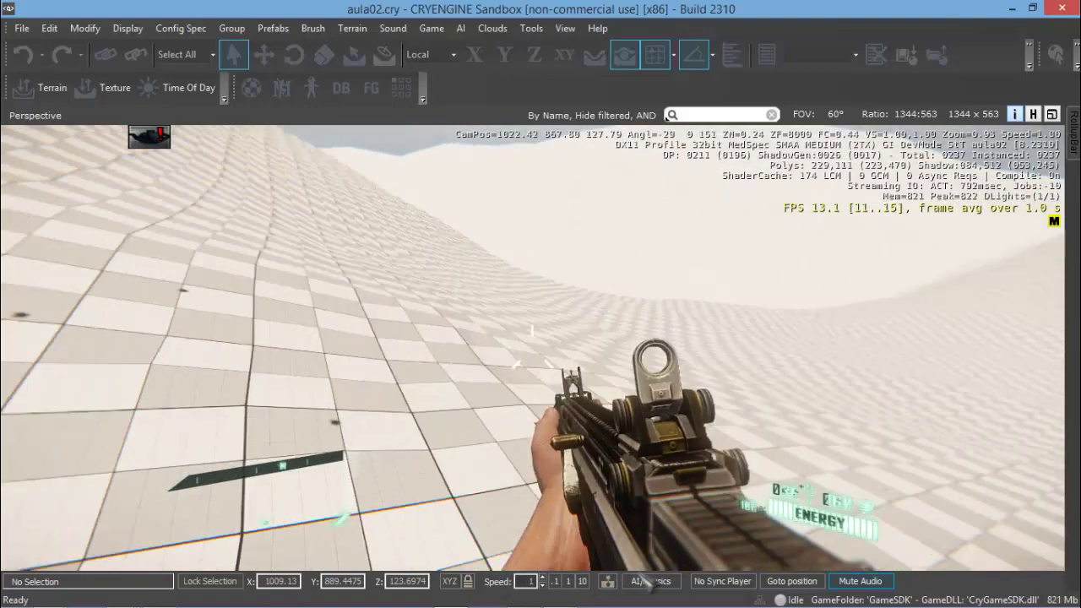
{"action": "left_click", "coordinate": [529, 338]}
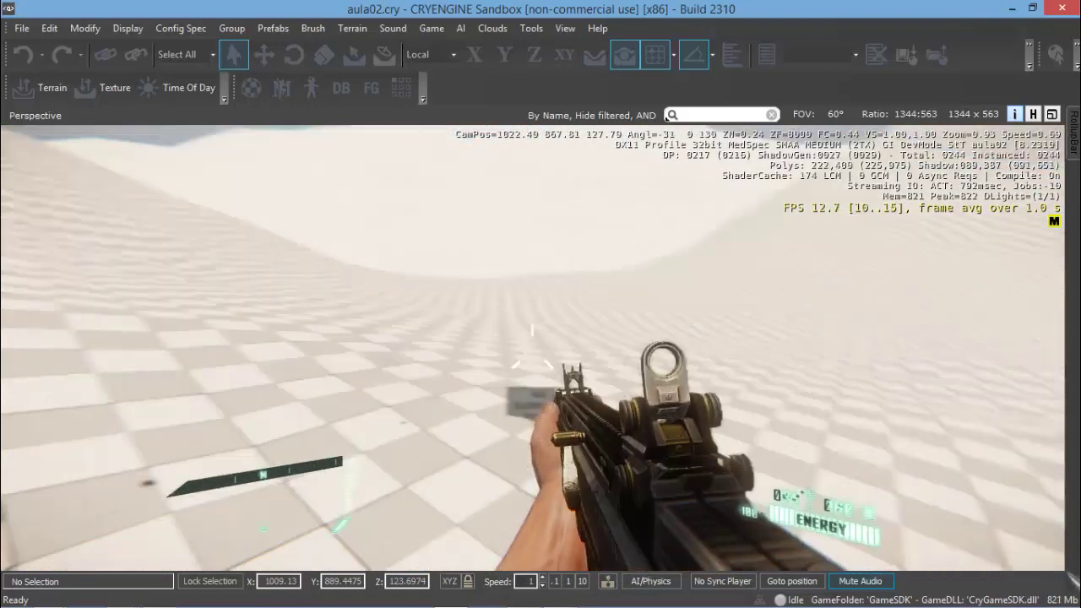
{"action": "left_click", "coordinate": [528, 338]}
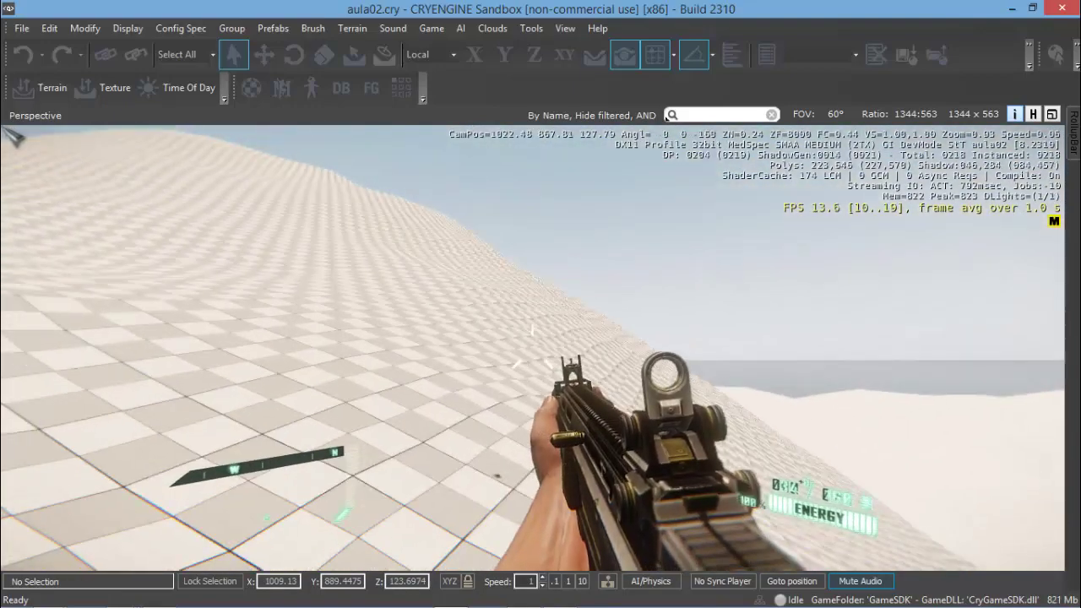
{"action": "key", "text": "Escape"}
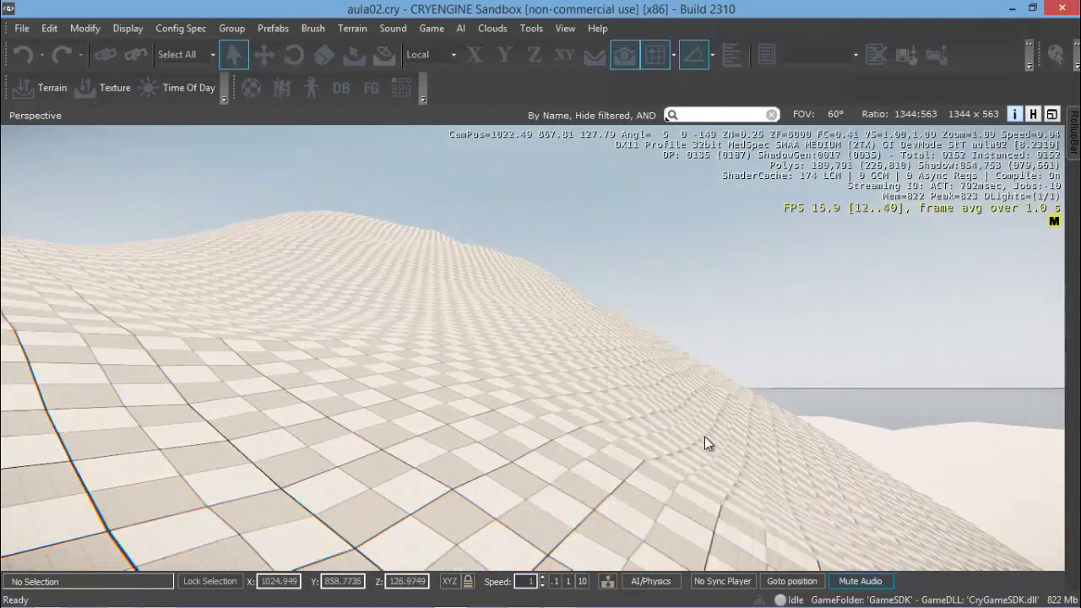
Step: Reopen the Terrain Editor and set the Flatten brush's outside radius to about 134.89
{"action": "mouse_move", "coordinate": [725, 391]}
{"action": "right_mouse_down"}
{"action": "mouse_move", "coordinate": [675, 363]}
{"action": "mouse_move", "coordinate": [728, 396]}
{"action": "right_mouse_up"}
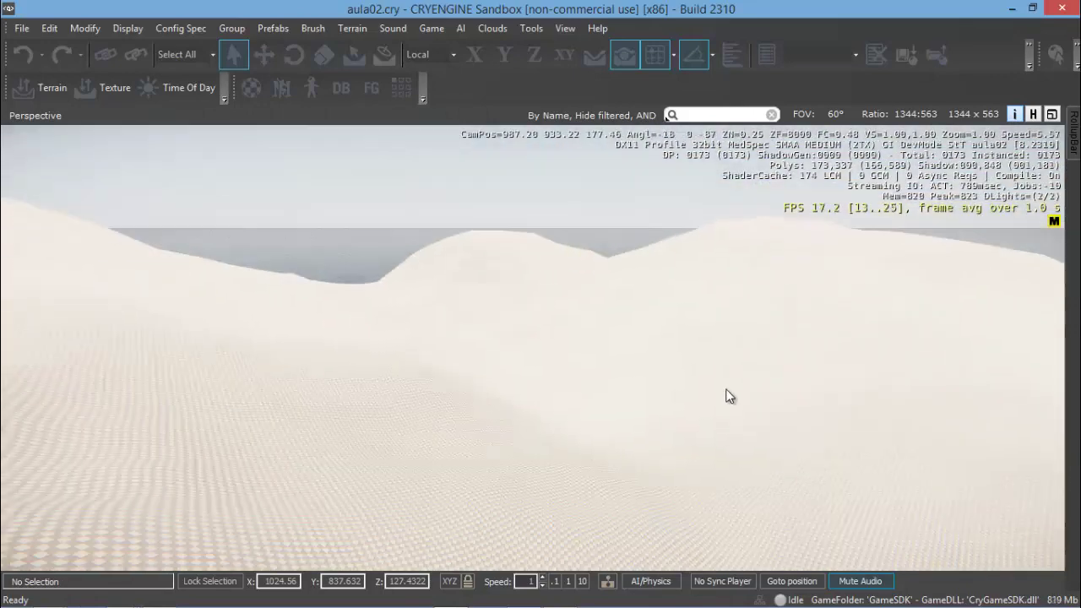
{"action": "right_click_drag", "start_coordinate": [666, 383], "coordinate": [730, 395]}
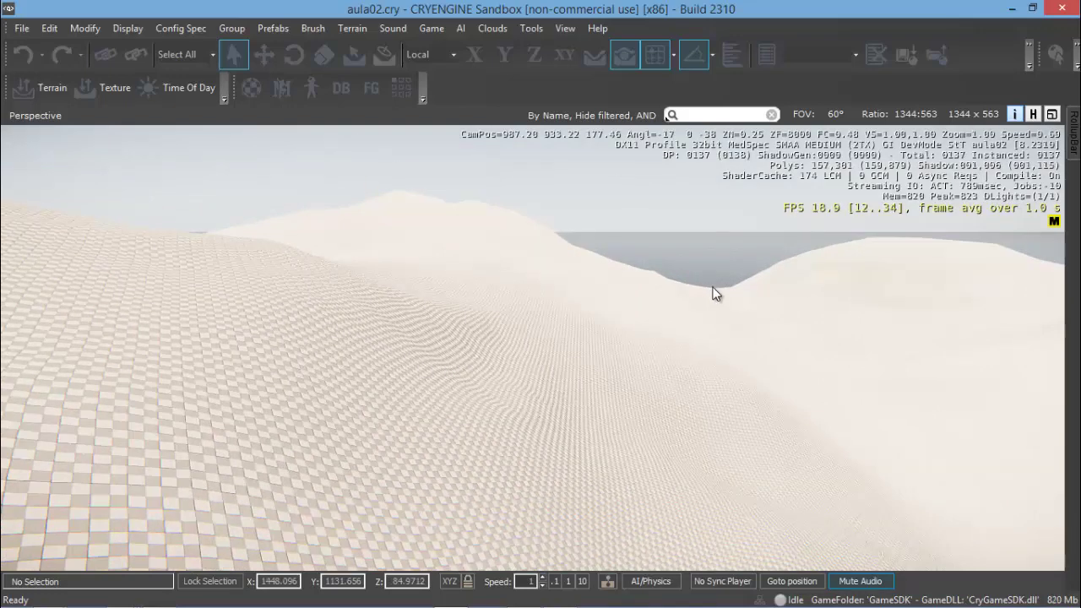
{"action": "left_click", "coordinate": [42, 89]}
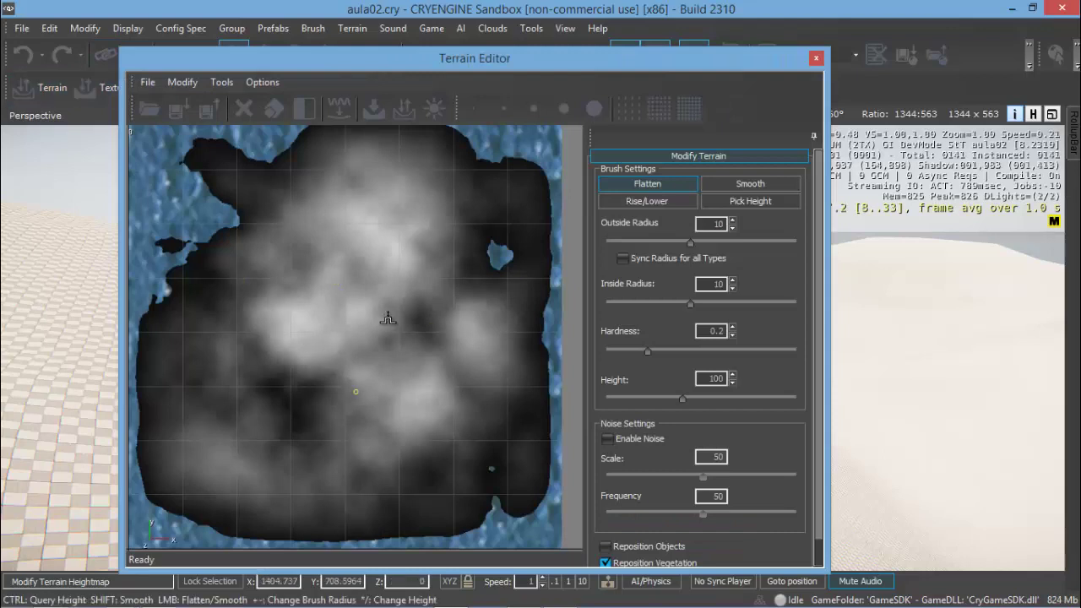
{"action": "left_click", "coordinate": [647, 184]}
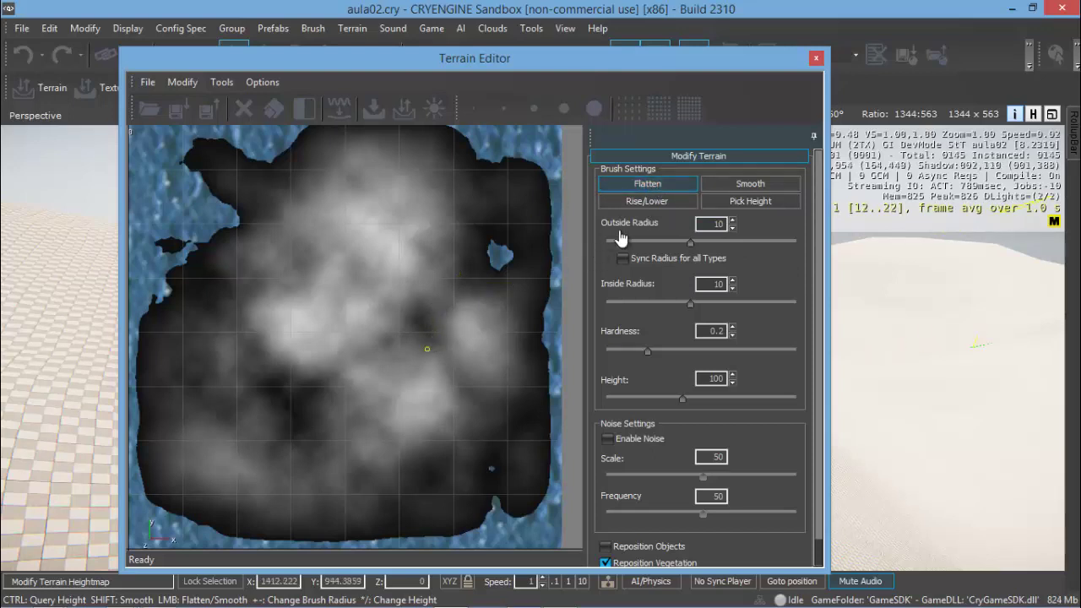
{"action": "left_click_drag", "start_coordinate": [691, 242], "coordinate": [782, 245]}
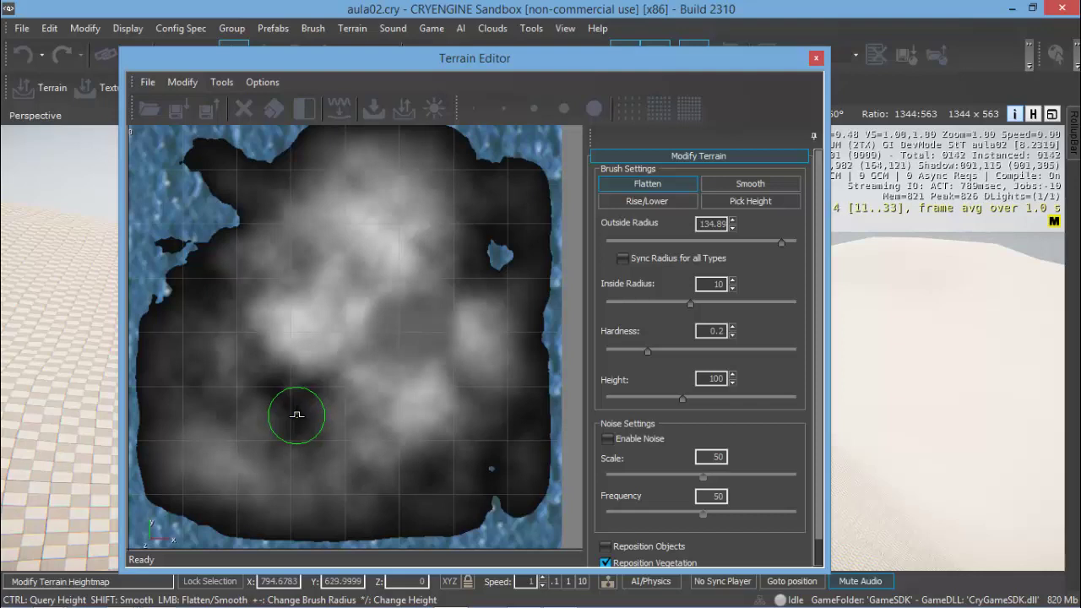
Step: Sample a terrain height of 31.378 for the Flatten brush and carve a winding valley between the central hills on the heightmap
{"action": "key", "text": "ctrl"}
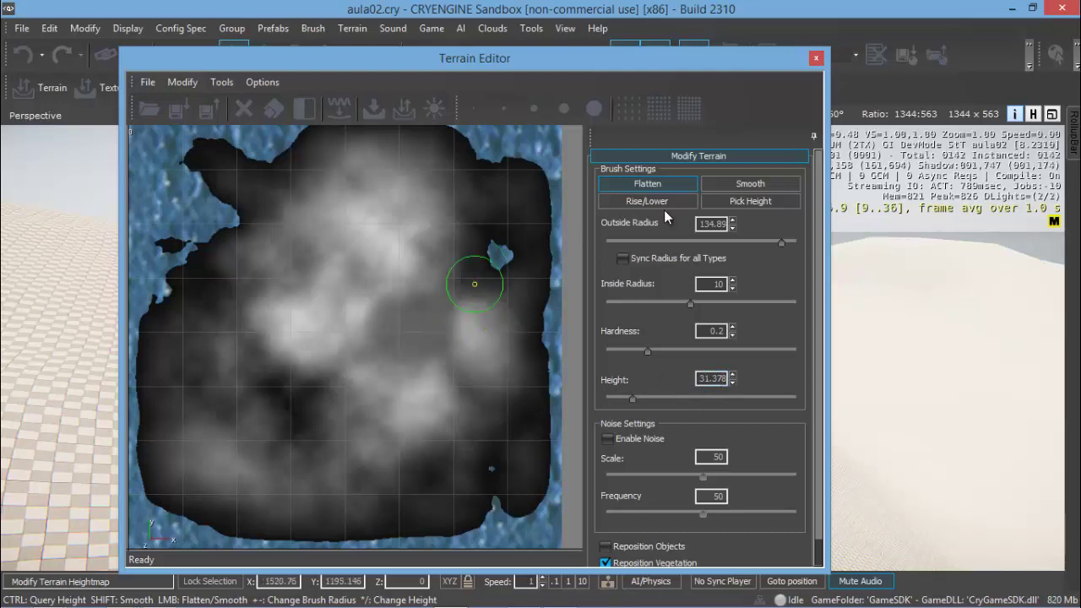
{"action": "left_click", "coordinate": [647, 183]}
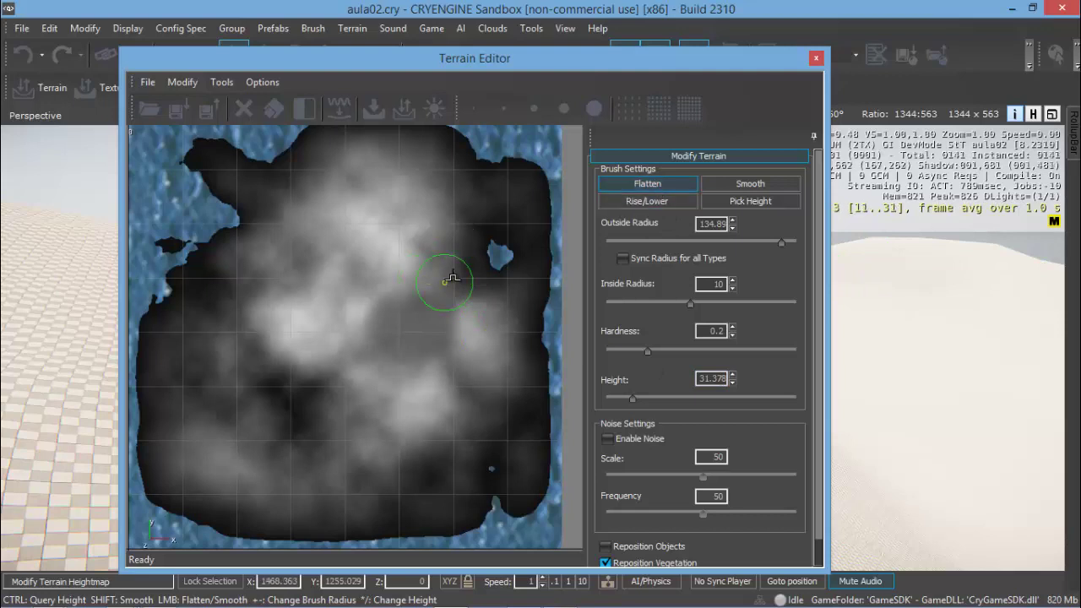
{"action": "mouse_move", "coordinate": [453, 278]}
{"action": "left_mouse_down"}
{"action": "mouse_move", "coordinate": [391, 301]}
{"action": "mouse_move", "coordinate": [363, 328]}
{"action": "mouse_move", "coordinate": [371, 393]}
{"action": "mouse_move", "coordinate": [338, 442]}
{"action": "mouse_move", "coordinate": [304, 451]}
{"action": "mouse_move", "coordinate": [305, 439]}
{"action": "left_mouse_up"}
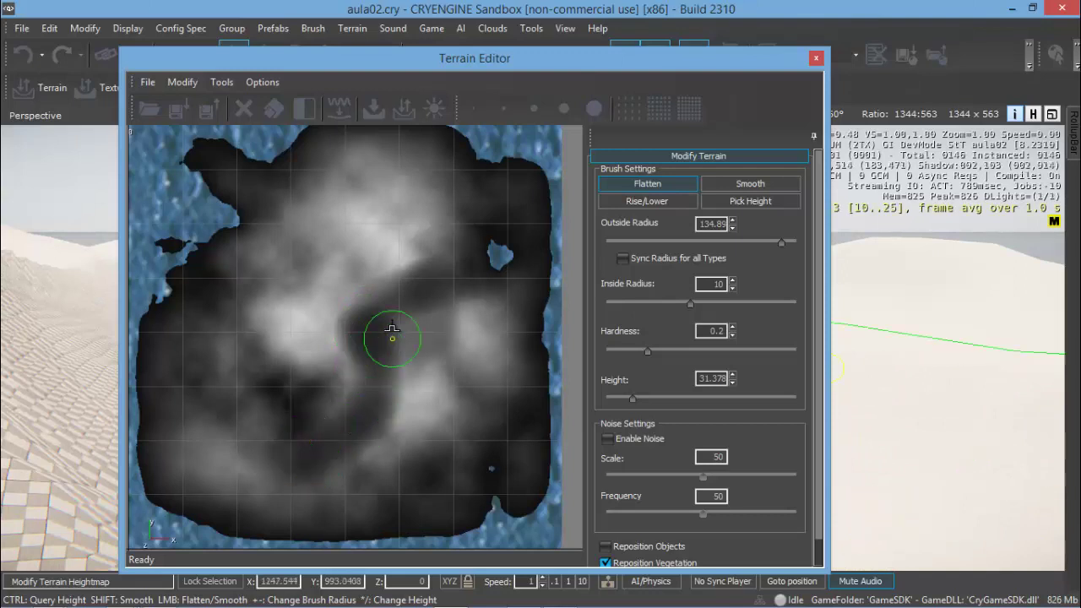
{"action": "mouse_move", "coordinate": [392, 329]}
{"action": "left_mouse_down"}
{"action": "mouse_move", "coordinate": [386, 317]}
{"action": "mouse_move", "coordinate": [484, 274]}
{"action": "left_mouse_up"}
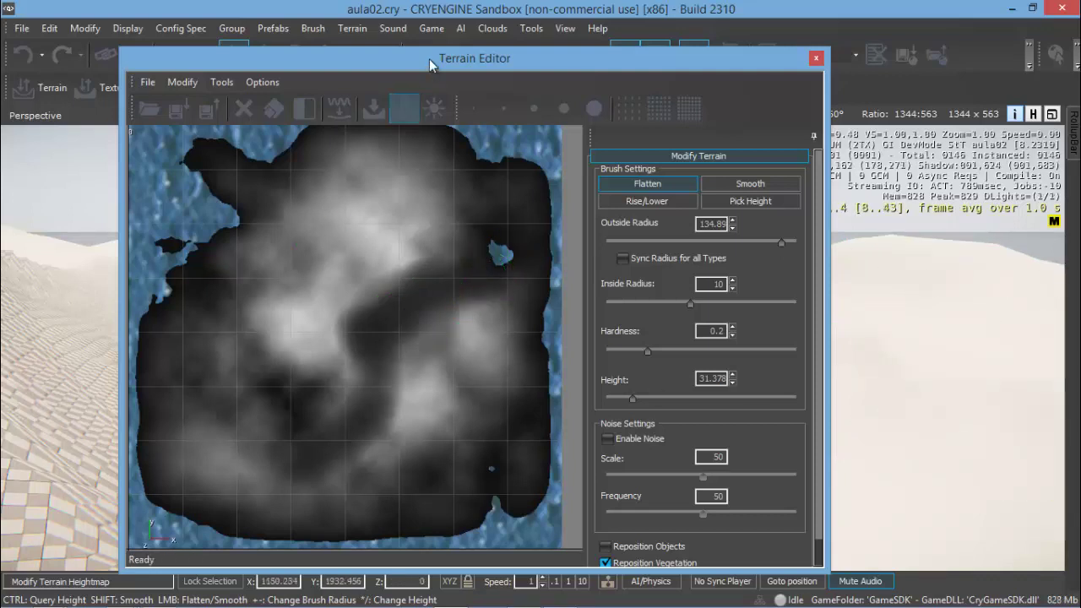
Step: Move the Terrain Editor window aside and flatten parts of the hillside directly in the perspective view
{"action": "left_click_drag", "start_coordinate": [414, 64], "coordinate": [606, 69]}
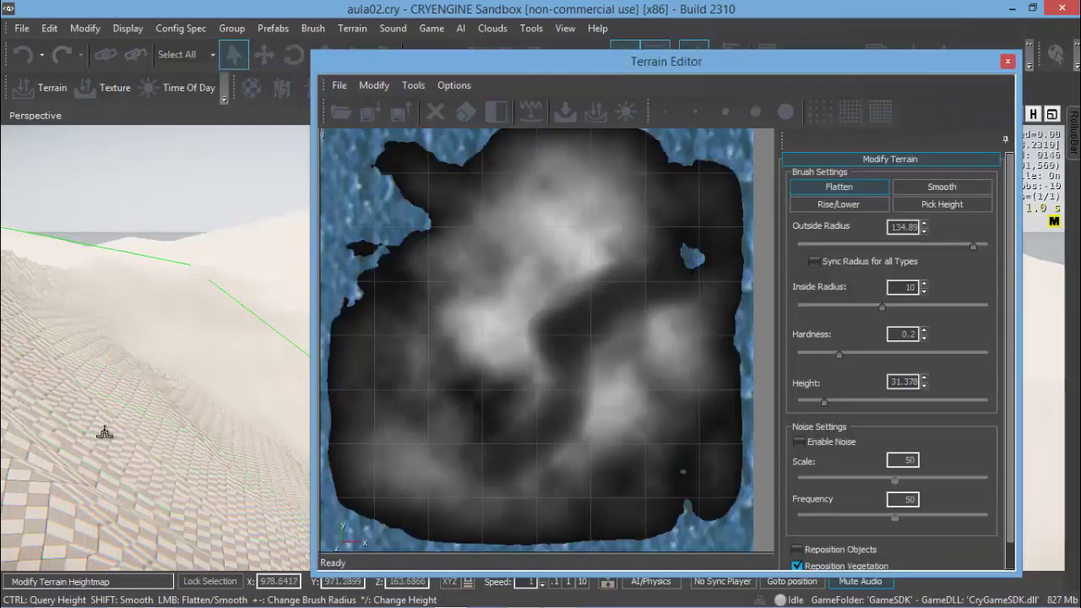
{"action": "left_click_drag", "start_coordinate": [104, 432], "coordinate": [100, 416]}
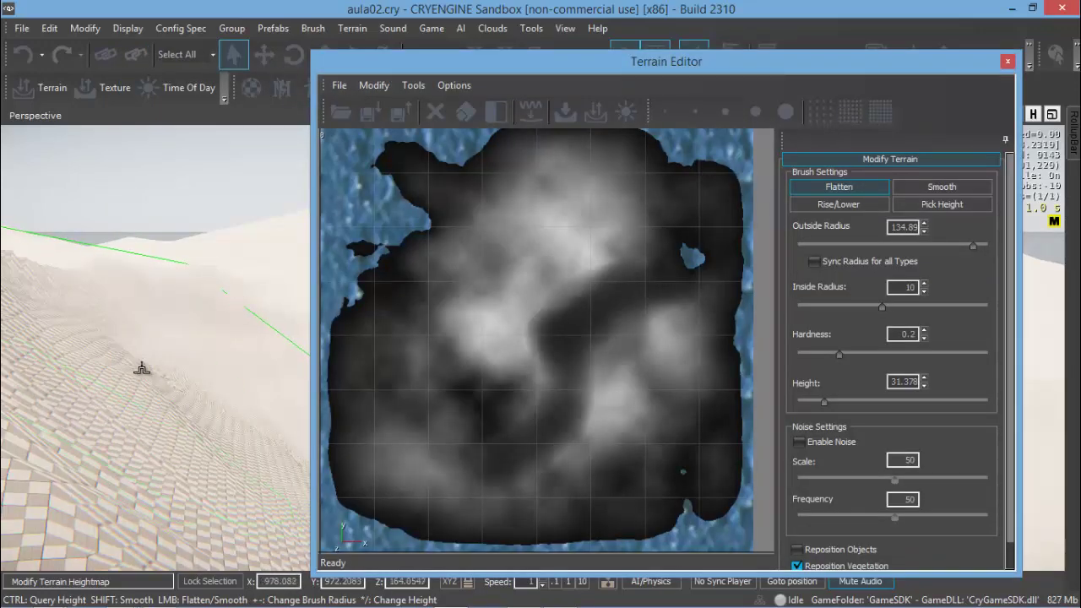
{"action": "mouse_move", "coordinate": [142, 368]}
{"action": "left_mouse_down"}
{"action": "mouse_move", "coordinate": [146, 397]}
{"action": "mouse_move", "coordinate": [149, 370]}
{"action": "left_mouse_up"}
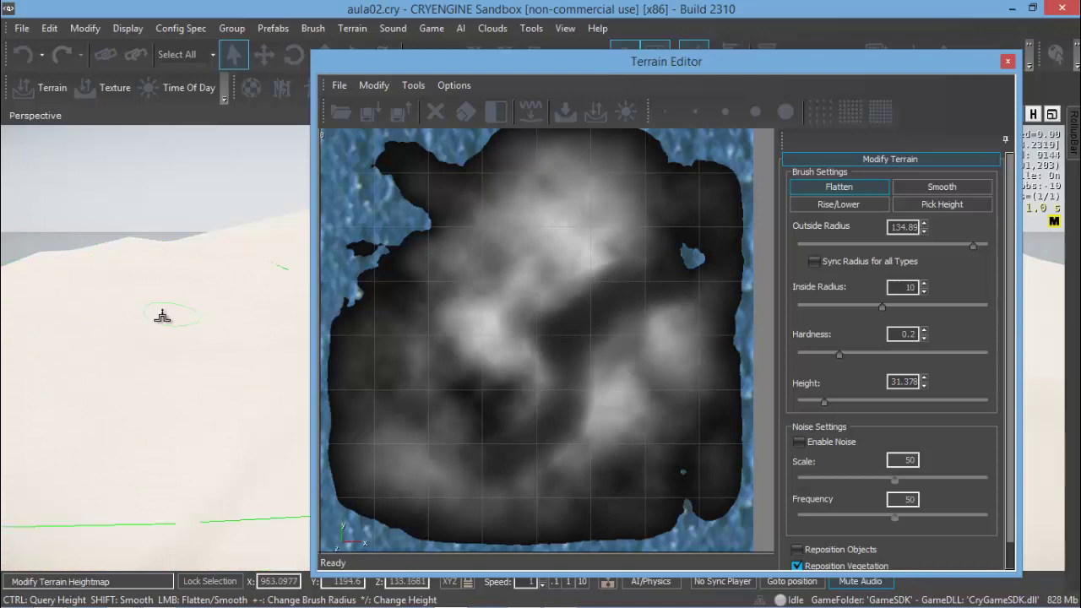
Step: Inspect the reshaped hills in the perspective view and close the Terrain Editor
{"action": "key", "text": "s"}
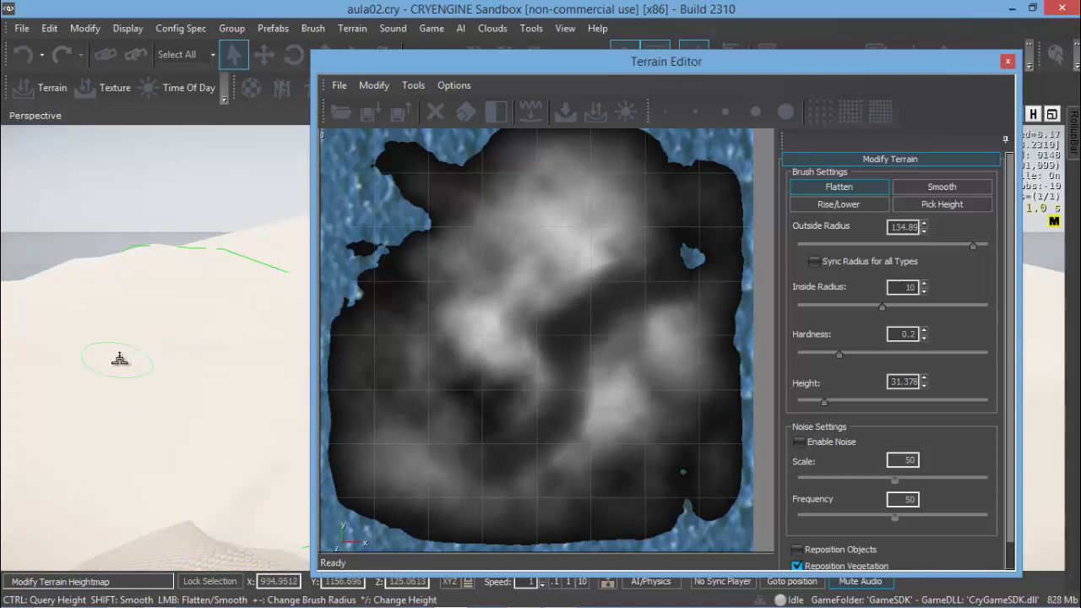
{"action": "key", "text": "w"}
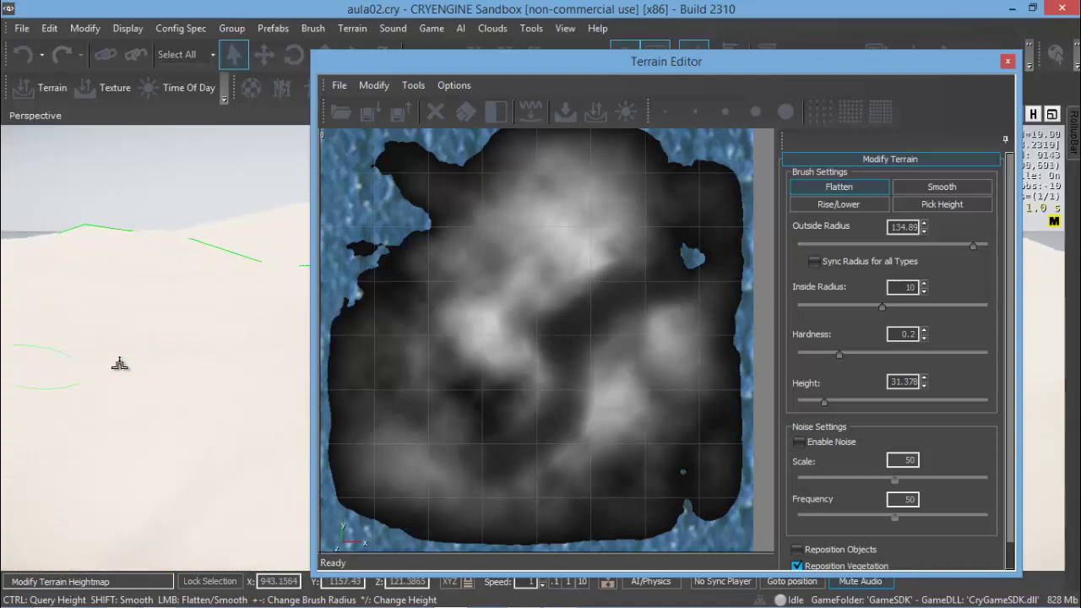
{"action": "key", "text": "s"}
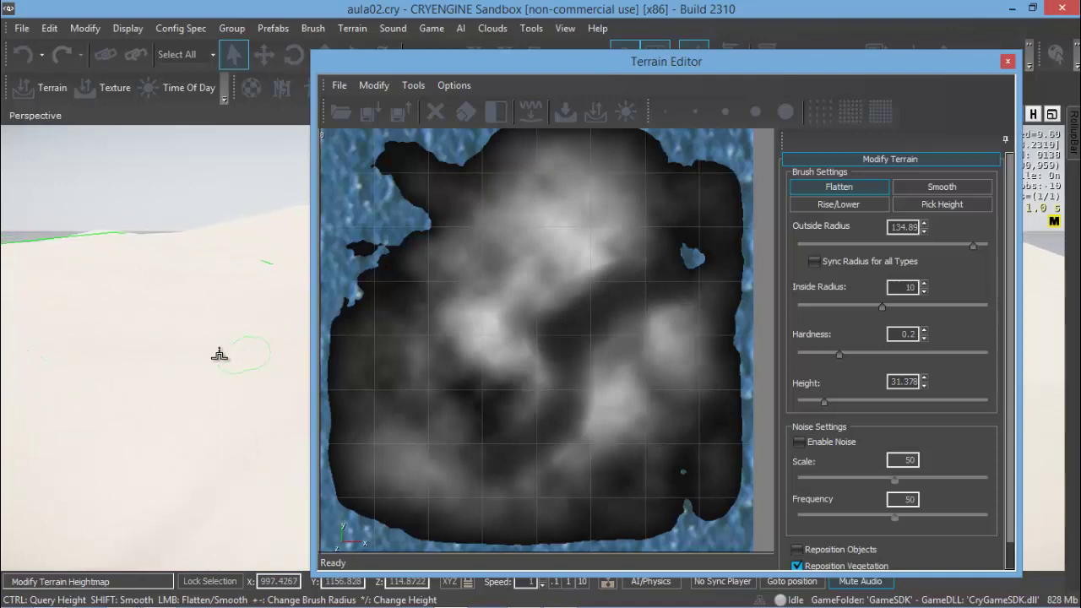
{"action": "key", "text": "w"}
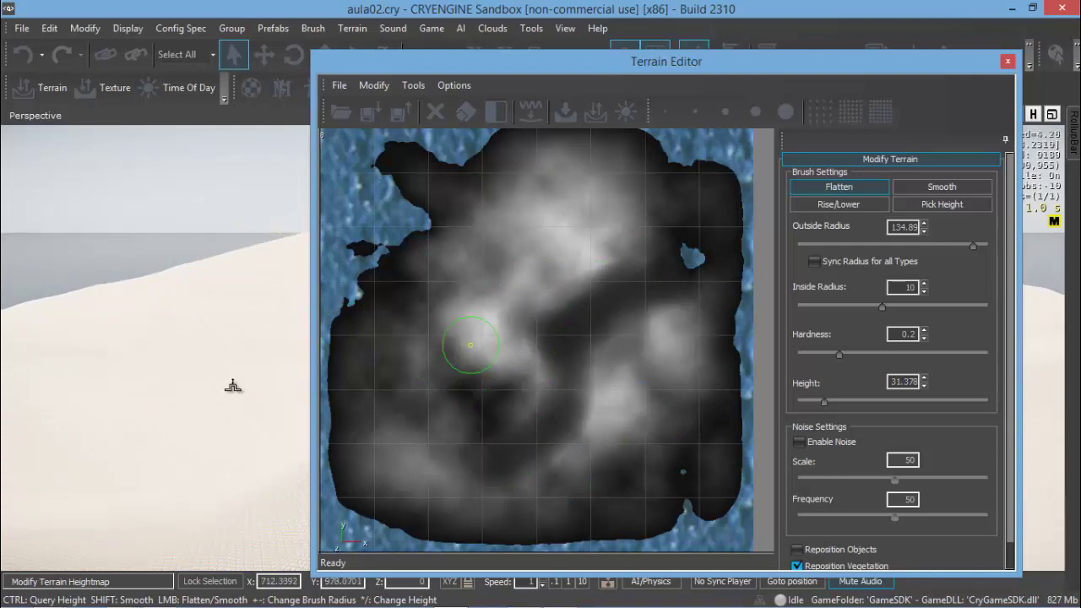
{"action": "right_click_drag", "start_coordinate": [150, 385], "coordinate": [162, 385]}
{"action": "key", "text": "w"}
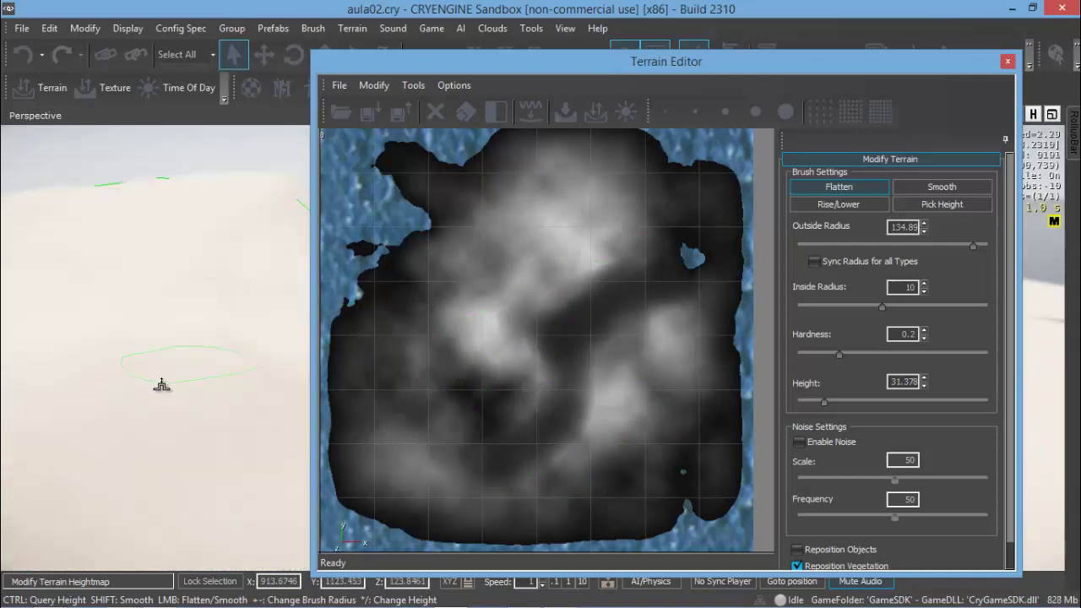
{"action": "left_click", "coordinate": [1008, 61]}
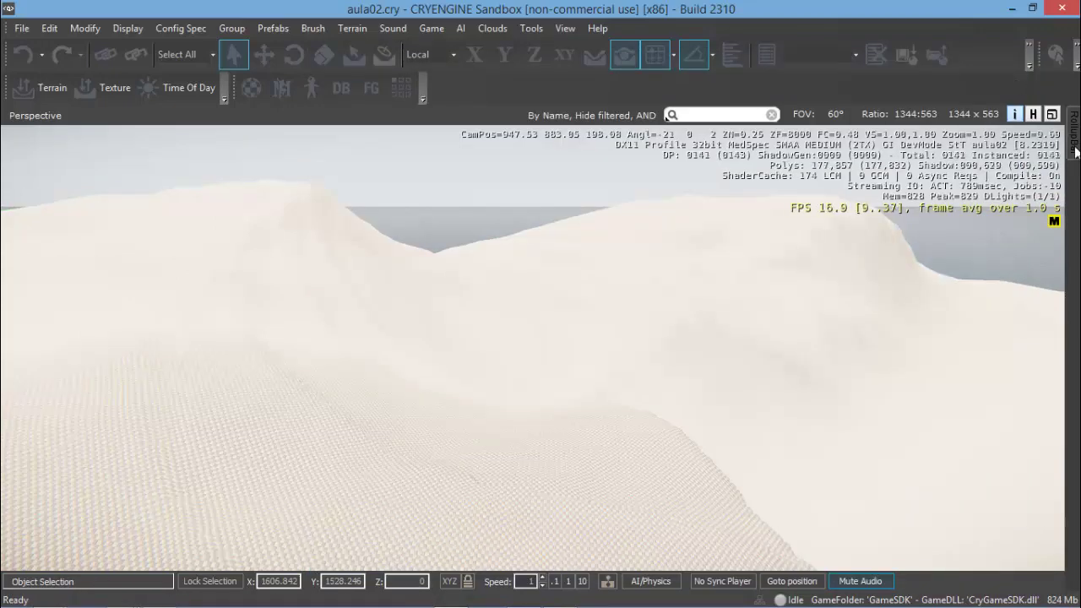
Step: Activate the terrain Modify tool from the RollupBar and keep its brush settings pinned open beside the viewport
{"action": "mouse_move", "coordinate": [1076, 152]}
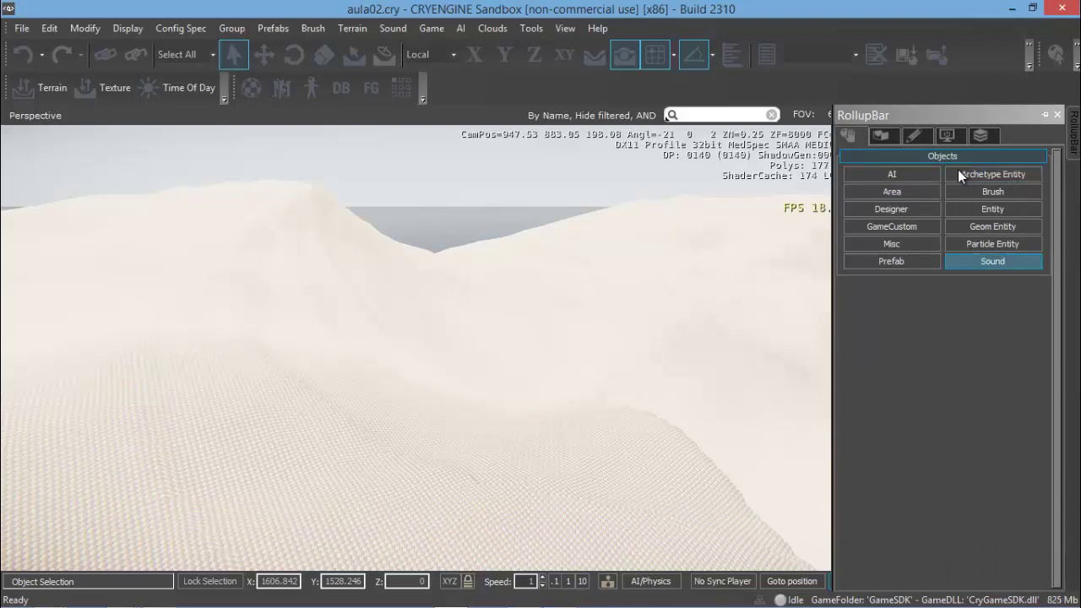
{"action": "left_click", "coordinate": [881, 133]}
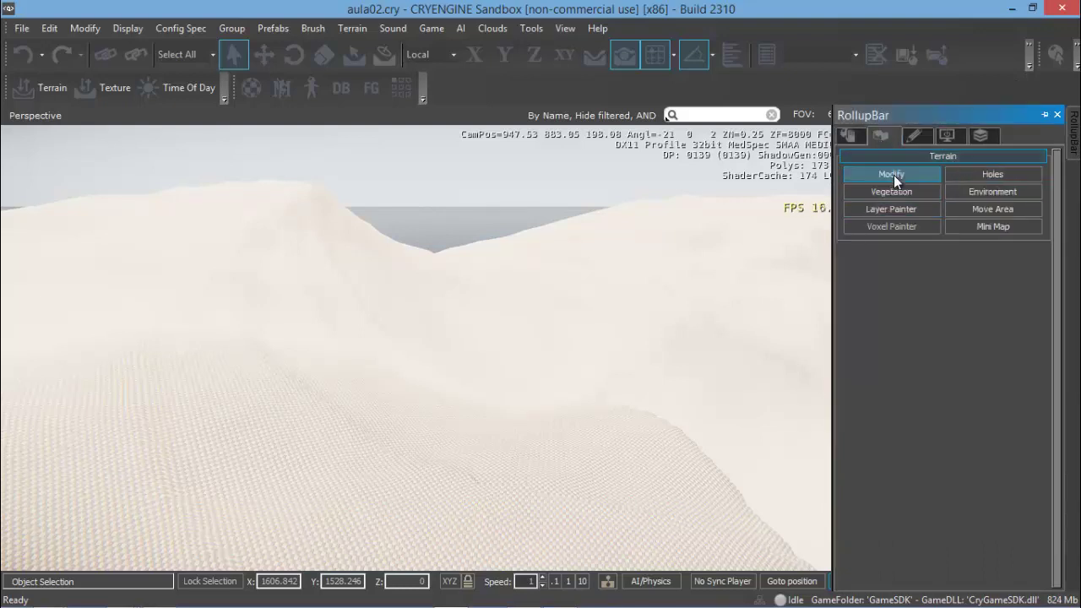
{"action": "left_click", "coordinate": [892, 174]}
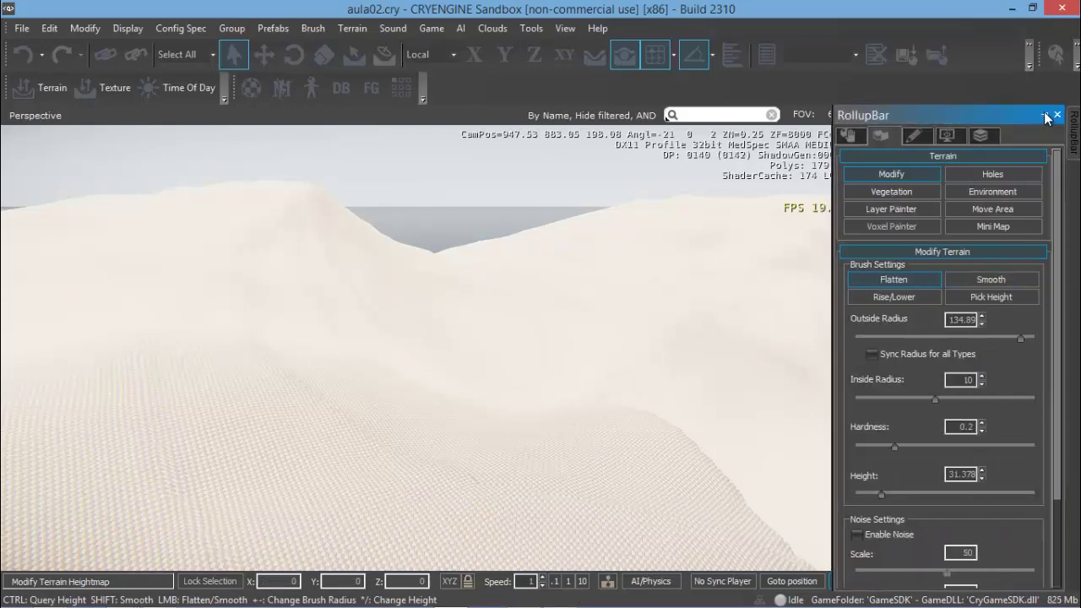
{"action": "left_click", "coordinate": [1045, 115]}
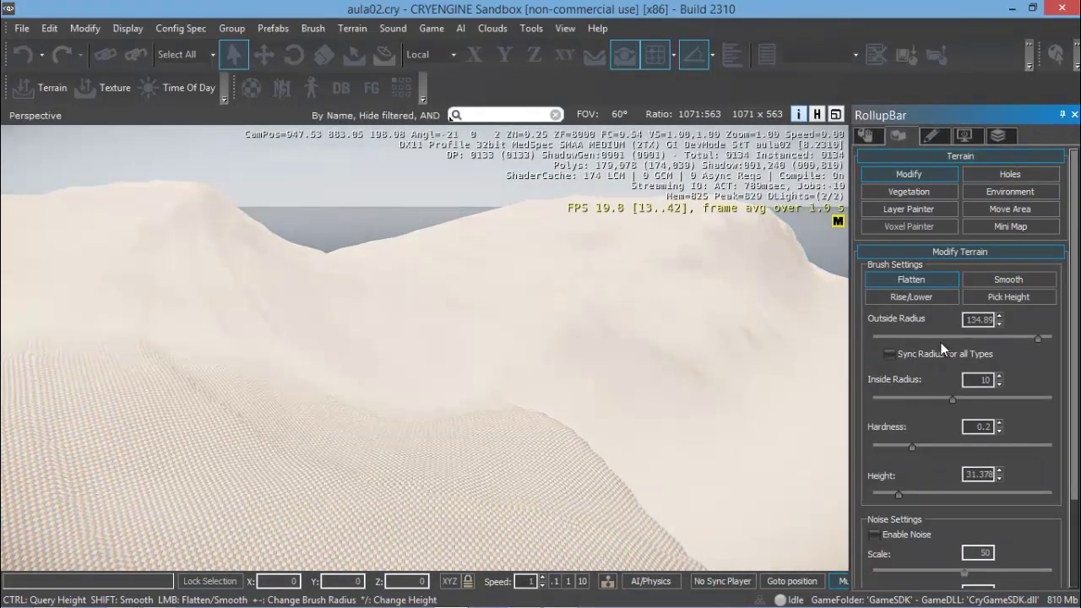
Step: Flatten a wide valley floor between the hills in the perspective view and examine it from close to the ground
{"action": "left_click", "coordinate": [933, 281]}
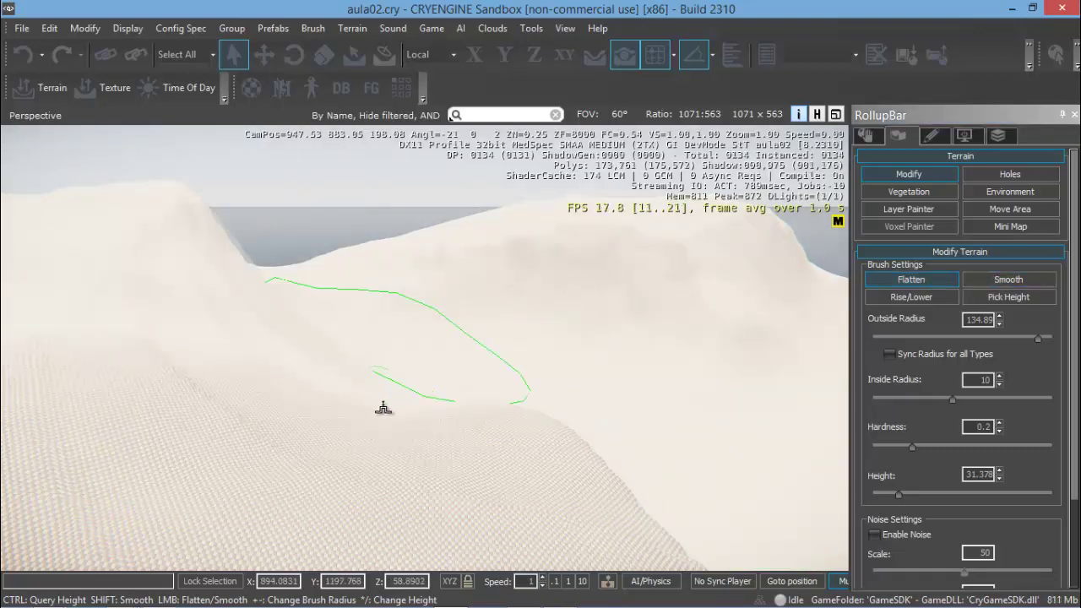
{"action": "mouse_move", "coordinate": [381, 411]}
{"action": "left_mouse_down"}
{"action": "mouse_move", "coordinate": [445, 461]}
{"action": "mouse_move", "coordinate": [495, 417]}
{"action": "mouse_move", "coordinate": [579, 403]}
{"action": "left_mouse_up"}
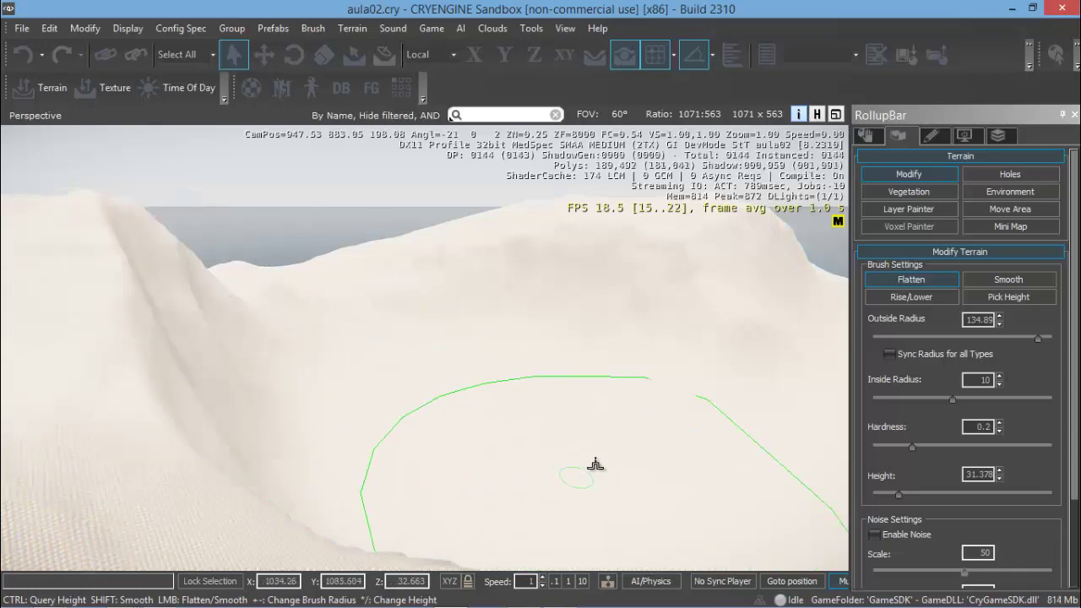
{"action": "mouse_move", "coordinate": [605, 449]}
{"action": "middle_mouse_down"}
{"action": "mouse_move", "coordinate": [632, 464]}
{"action": "mouse_move", "coordinate": [606, 454]}
{"action": "middle_mouse_up"}
{"action": "mouse_move", "coordinate": [362, 339]}
{"action": "middle_mouse_down"}
{"action": "mouse_move", "coordinate": [374, 348]}
{"action": "mouse_move", "coordinate": [359, 318]}
{"action": "mouse_move", "coordinate": [380, 386]}
{"action": "mouse_move", "coordinate": [371, 349]}
{"action": "mouse_move", "coordinate": [357, 352]}
{"action": "mouse_move", "coordinate": [361, 329]}
{"action": "middle_mouse_up"}
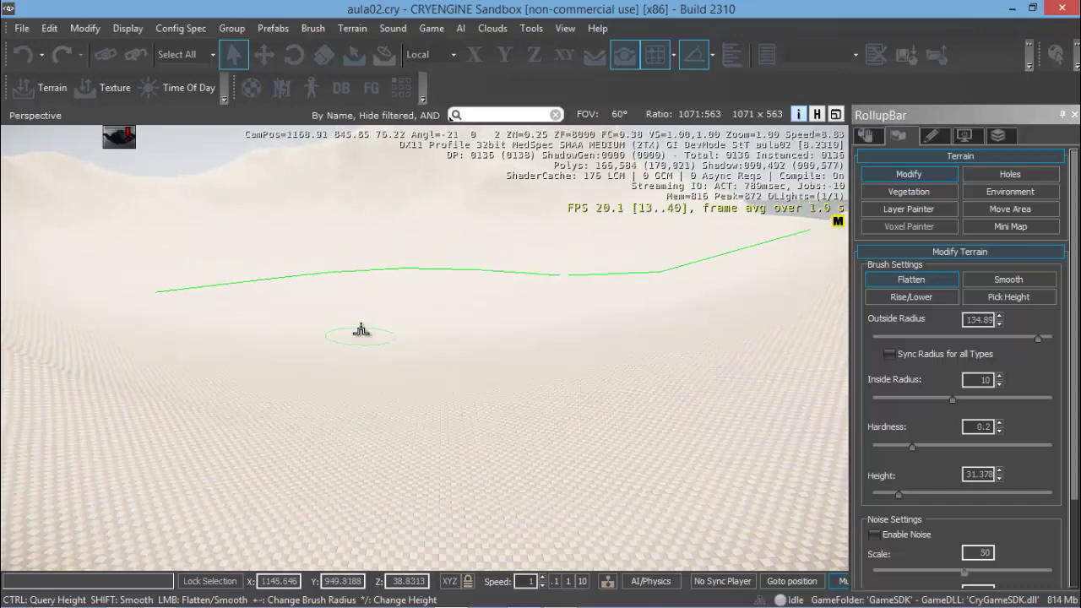
{"action": "right_click_drag", "start_coordinate": [397, 327], "coordinate": [398, 328]}
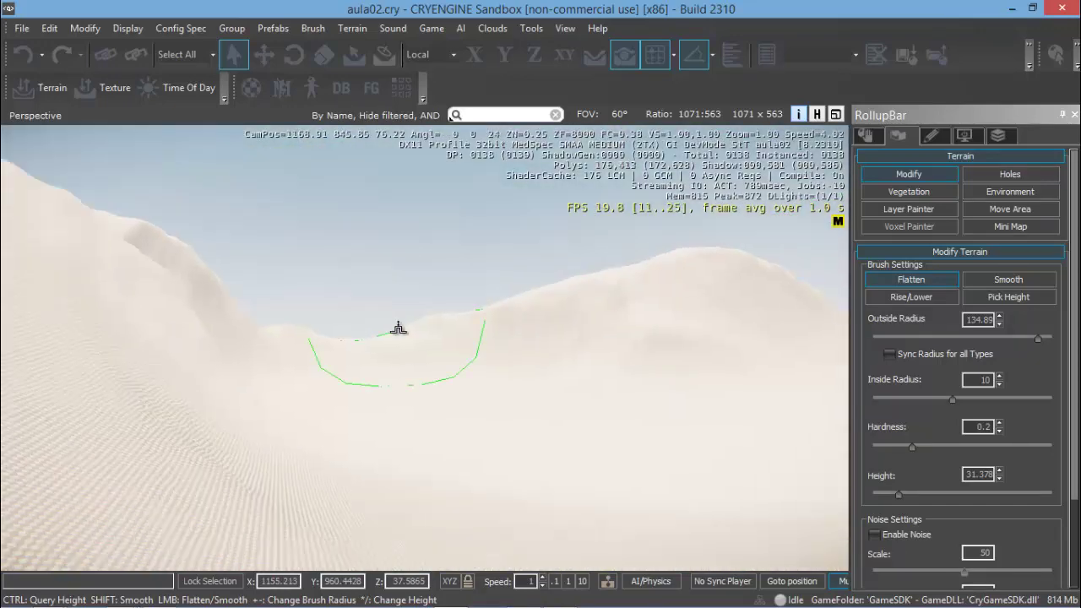
{"action": "middle_click_drag", "start_coordinate": [338, 430], "coordinate": [337, 431]}
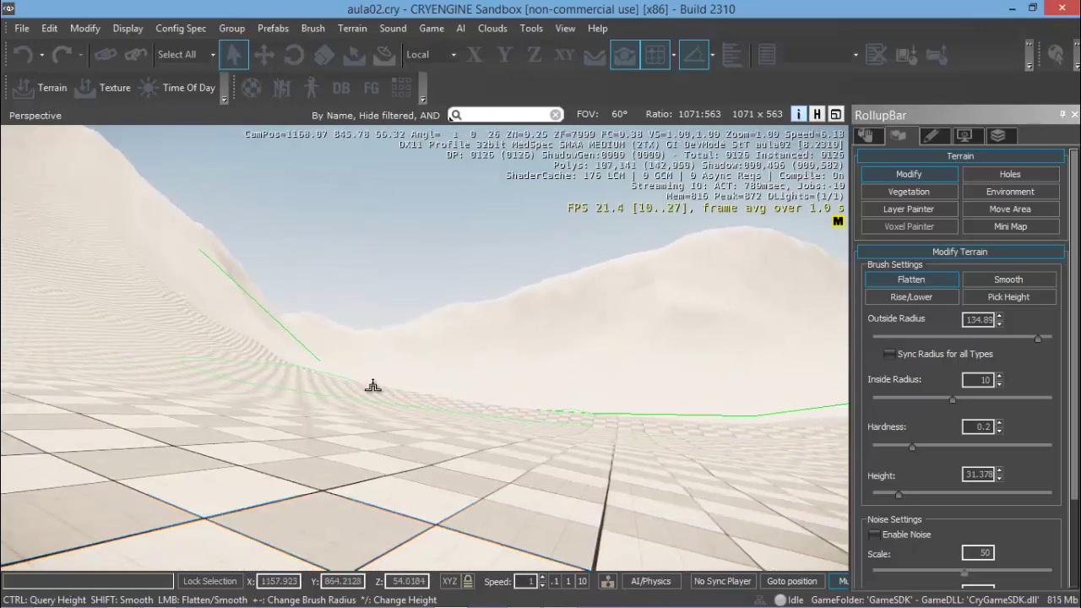
{"action": "mouse_move", "coordinate": [390, 391]}
{"action": "right_mouse_down"}
{"action": "mouse_move", "coordinate": [381, 391]}
{"action": "mouse_move", "coordinate": [427, 429]}
{"action": "mouse_move", "coordinate": [417, 451]}
{"action": "mouse_move", "coordinate": [427, 391]}
{"action": "mouse_move", "coordinate": [388, 386]}
{"action": "mouse_move", "coordinate": [388, 374]}
{"action": "mouse_move", "coordinate": [390, 405]}
{"action": "right_mouse_up"}
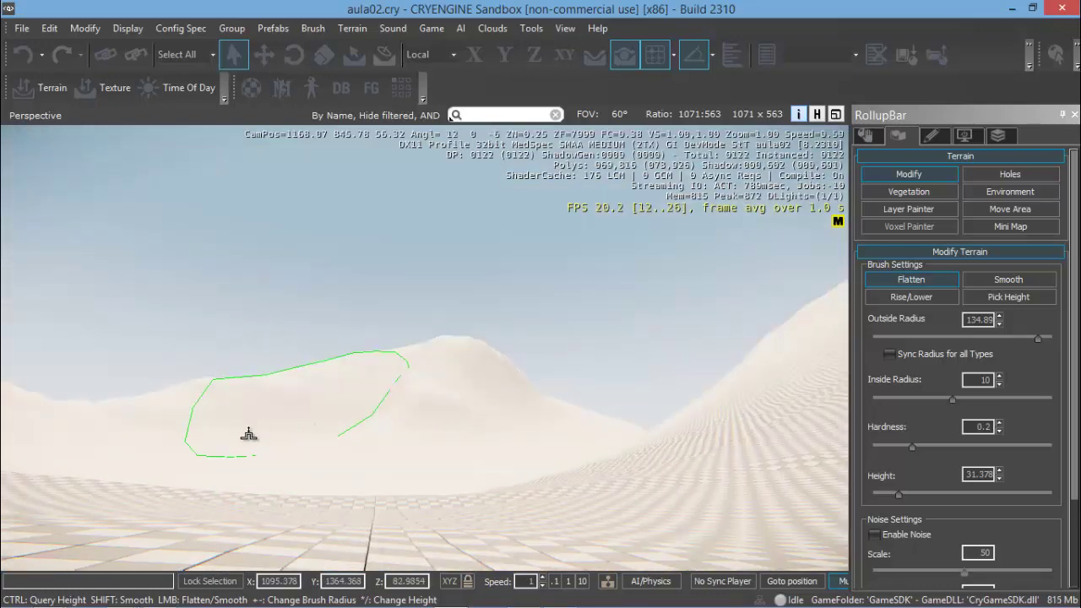
Step: Flatten the slopes at the foot of the distant hills with the Flatten brush and look over the valley
{"action": "left_click_drag", "start_coordinate": [369, 415], "coordinate": [480, 449]}
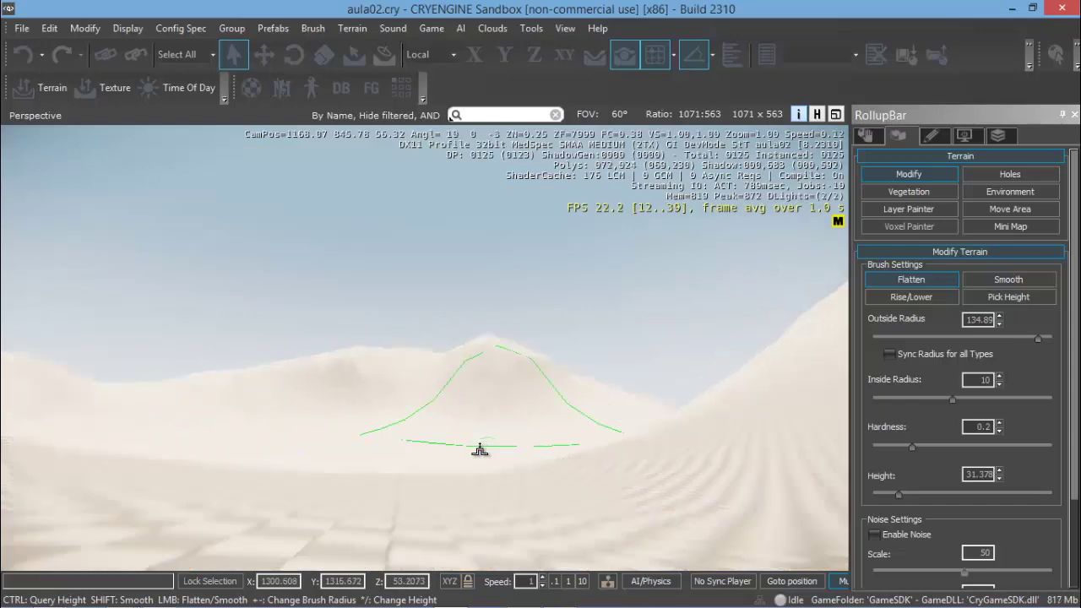
{"action": "right_click_drag", "start_coordinate": [480, 448], "coordinate": [483, 425]}
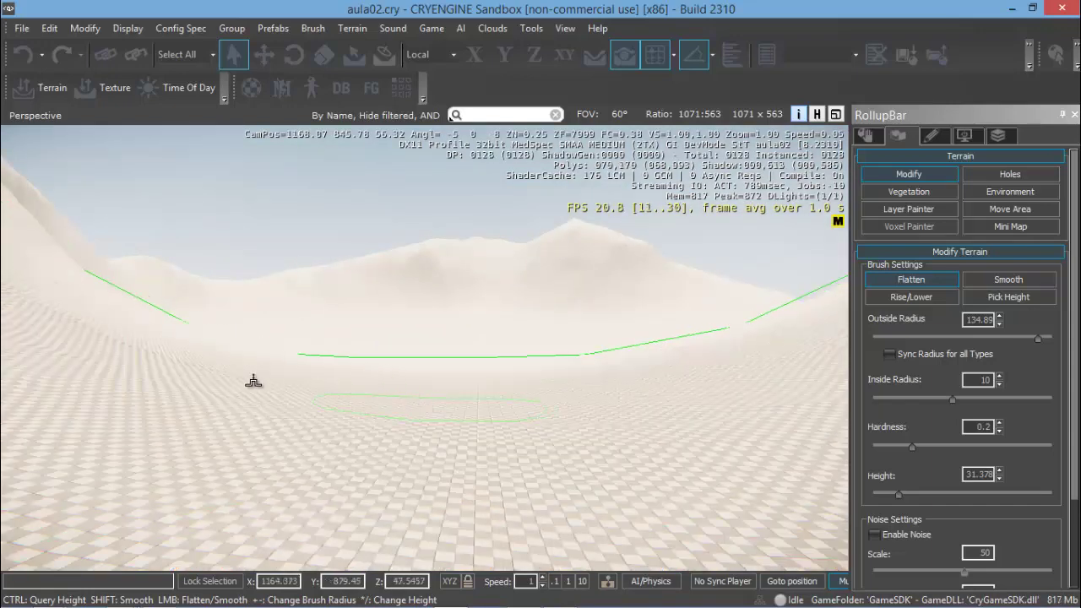
{"action": "left_click", "coordinate": [990, 294]}
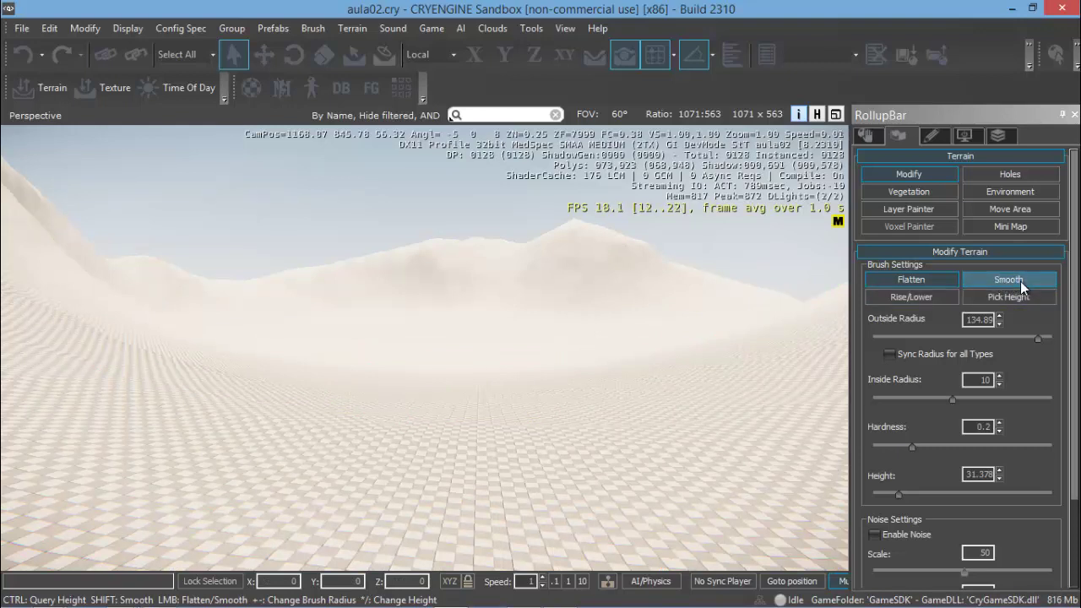
Step: Raise a ridge on the valley floor in the foreground using the Rise/Lower brush with its height set to 47
{"action": "left_click", "coordinate": [924, 297]}
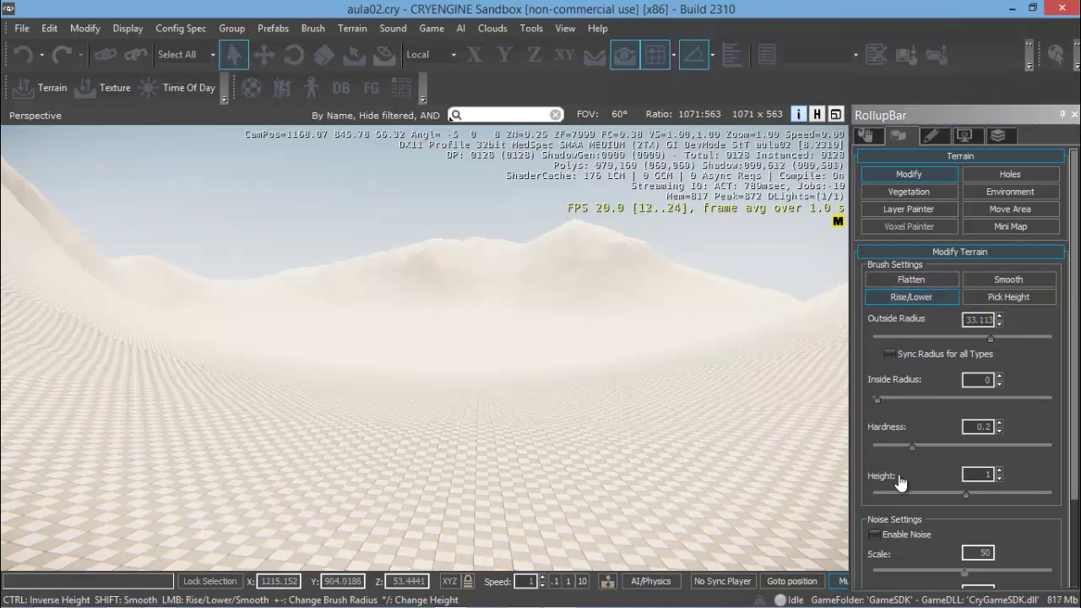
{"action": "left_click", "coordinate": [1047, 497]}
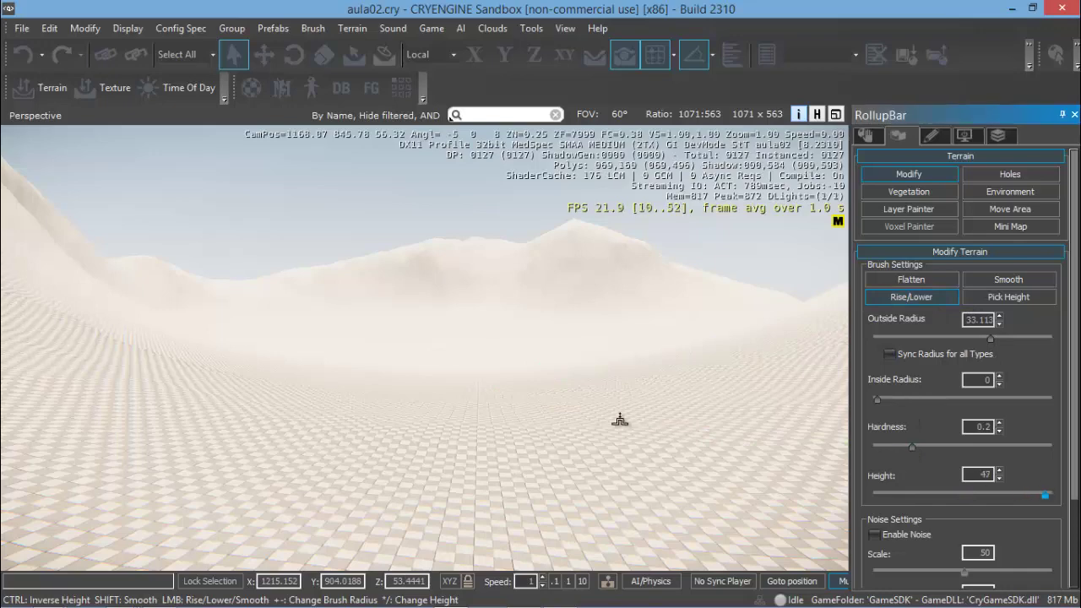
{"action": "left_click", "coordinate": [475, 364]}
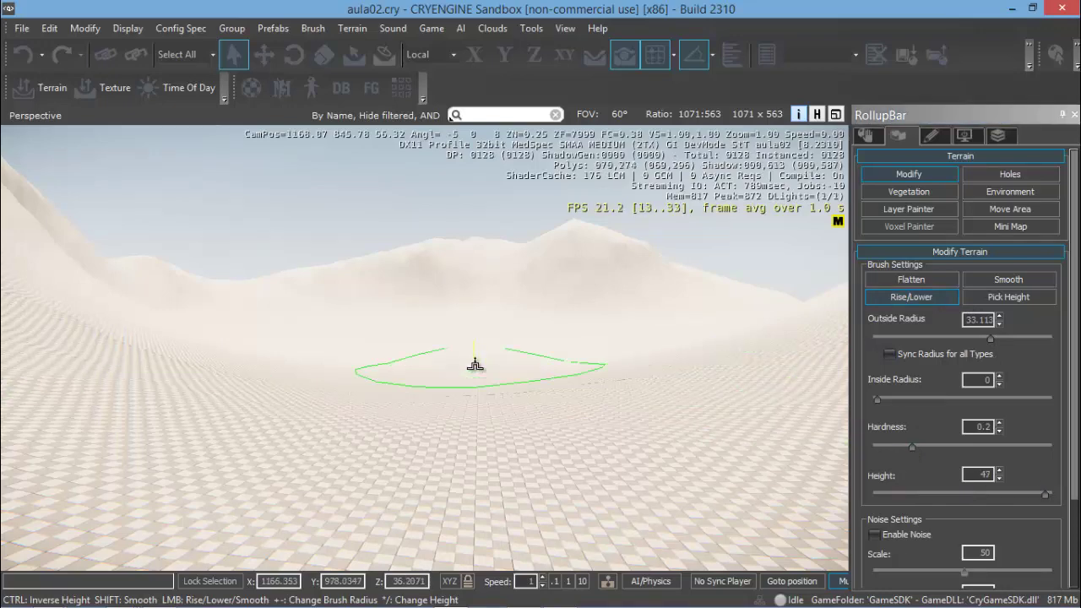
{"action": "mouse_move", "coordinate": [474, 364]}
{"action": "left_mouse_down"}
{"action": "mouse_move", "coordinate": [476, 427]}
{"action": "mouse_move", "coordinate": [442, 328]}
{"action": "left_mouse_up"}
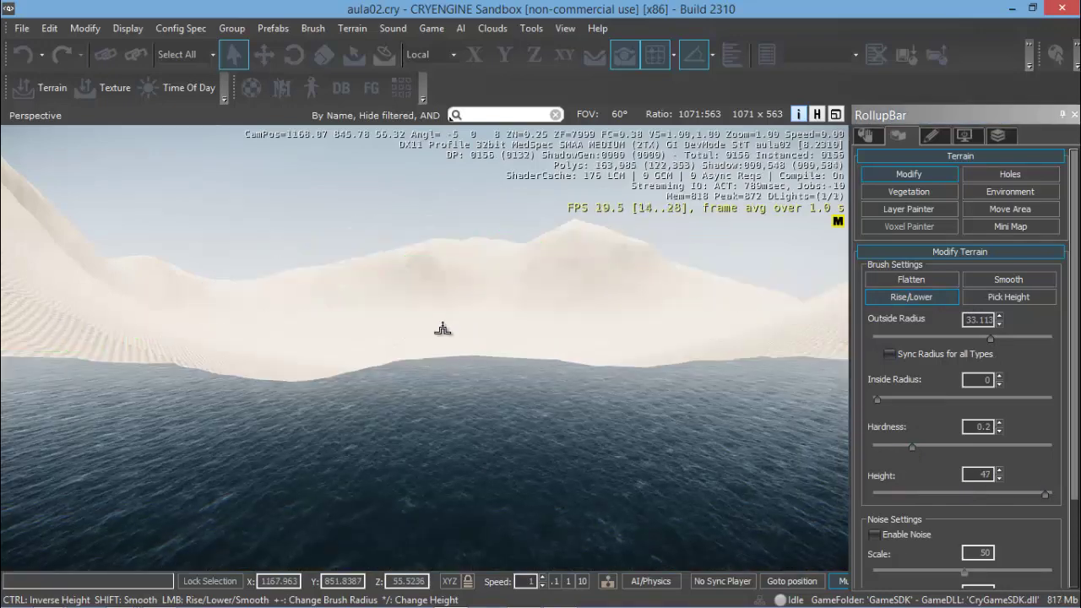
{"action": "mouse_move", "coordinate": [476, 273]}
{"action": "left_mouse_down"}
{"action": "mouse_move", "coordinate": [475, 263]}
{"action": "mouse_move", "coordinate": [474, 274]}
{"action": "left_mouse_up"}
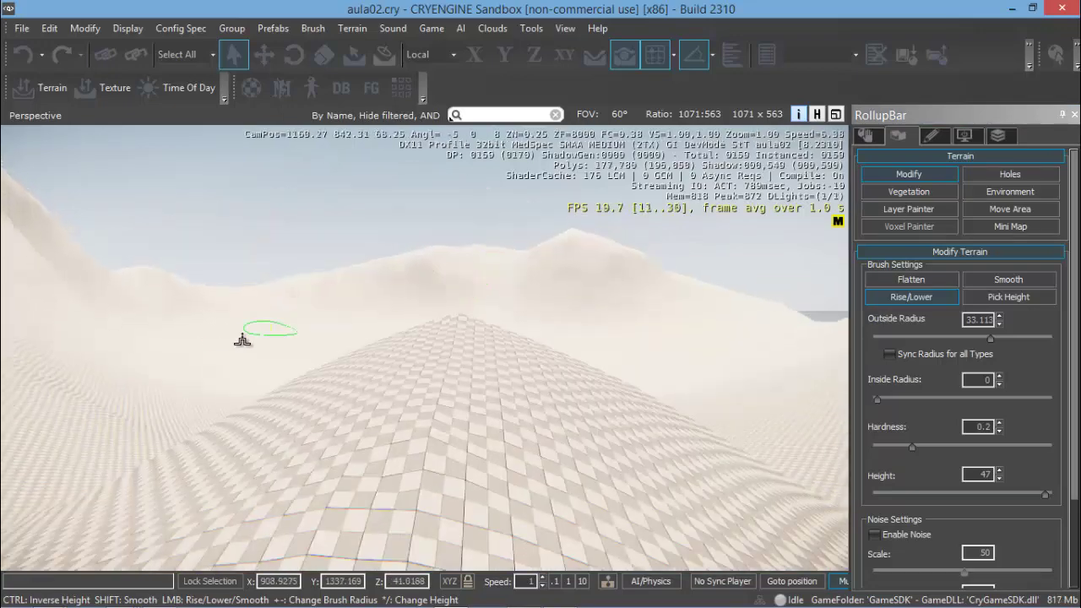
{"action": "mouse_move", "coordinate": [447, 335]}
{"action": "middle_mouse_down"}
{"action": "mouse_move", "coordinate": [471, 320]}
{"action": "mouse_move", "coordinate": [472, 349]}
{"action": "middle_mouse_up"}
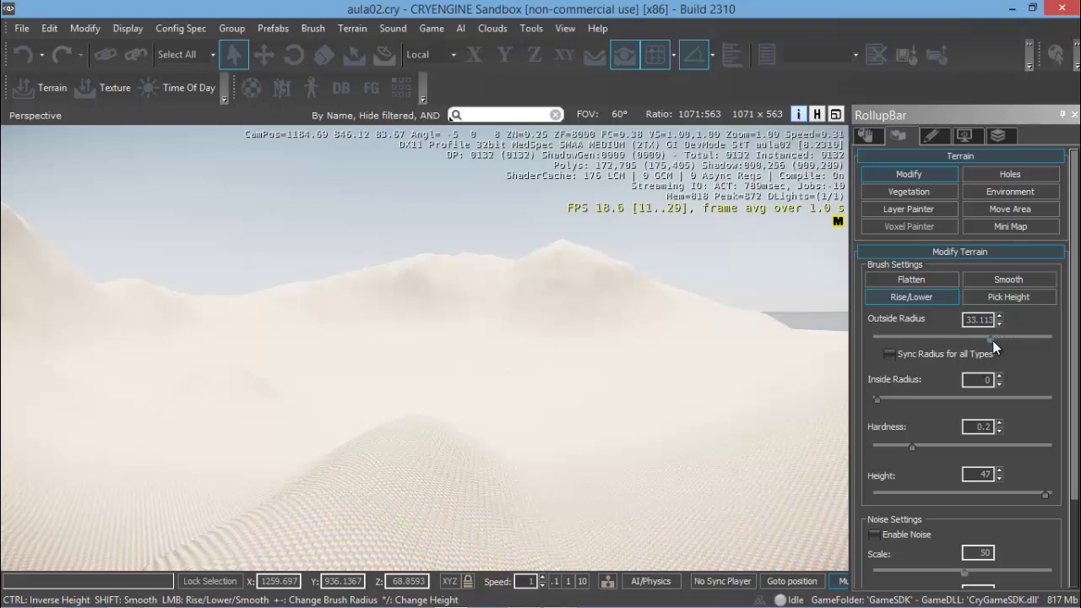
Step: Set the Rise/Lower brush's outside and inside radius to 20.892 and raise a steep-walled tower on the valley floor
{"action": "left_click_drag", "start_coordinate": [992, 341], "coordinate": [993, 346]}
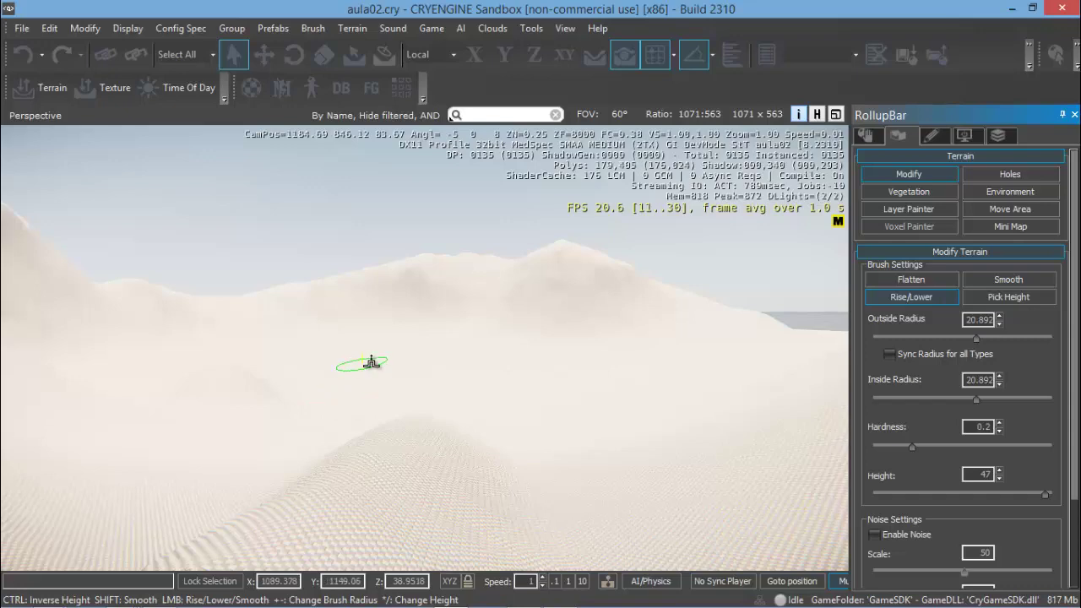
{"action": "mouse_move", "coordinate": [371, 361]}
{"action": "left_mouse_down"}
{"action": "mouse_move", "coordinate": [613, 410]}
{"action": "mouse_move", "coordinate": [411, 420]}
{"action": "left_mouse_up"}
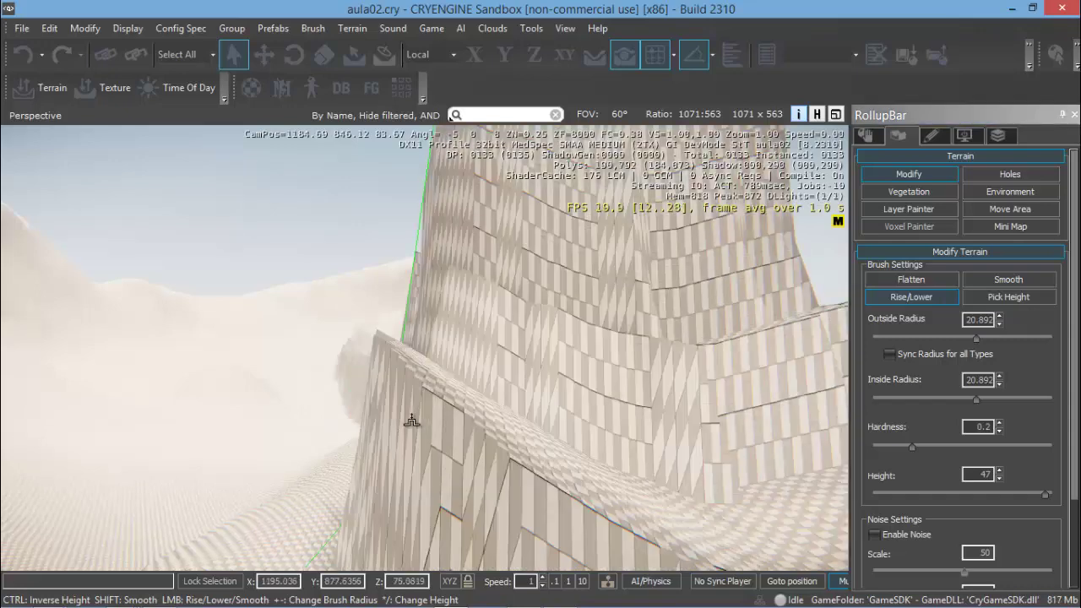
{"action": "scroll", "coordinate": [476, 415], "scroll_direction": "down", "scroll_amount": 5}
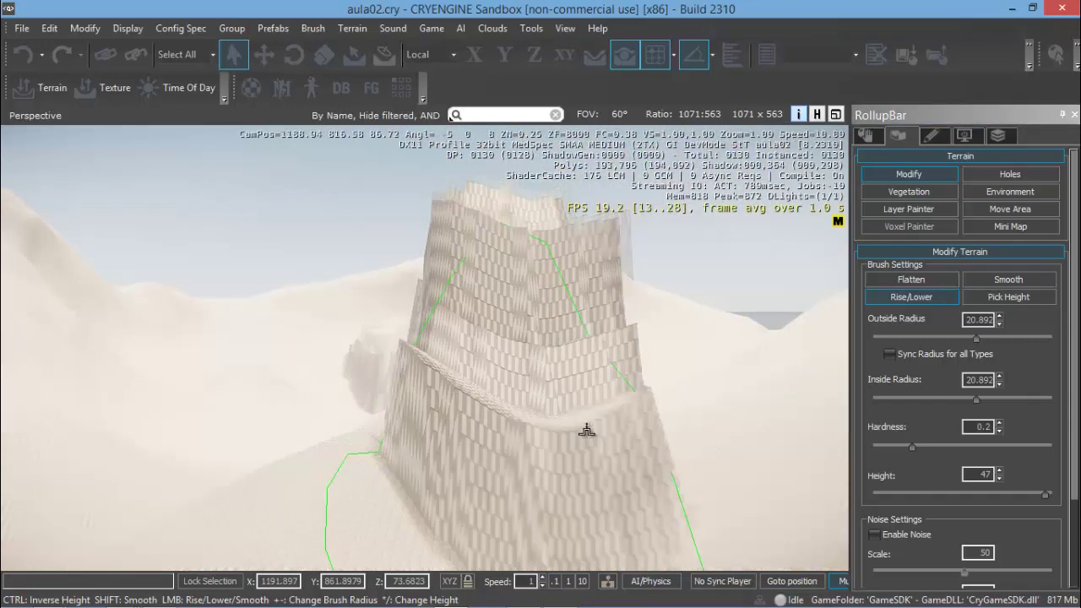
{"action": "scroll", "coordinate": [586, 431], "scroll_direction": "down", "scroll_amount": 3}
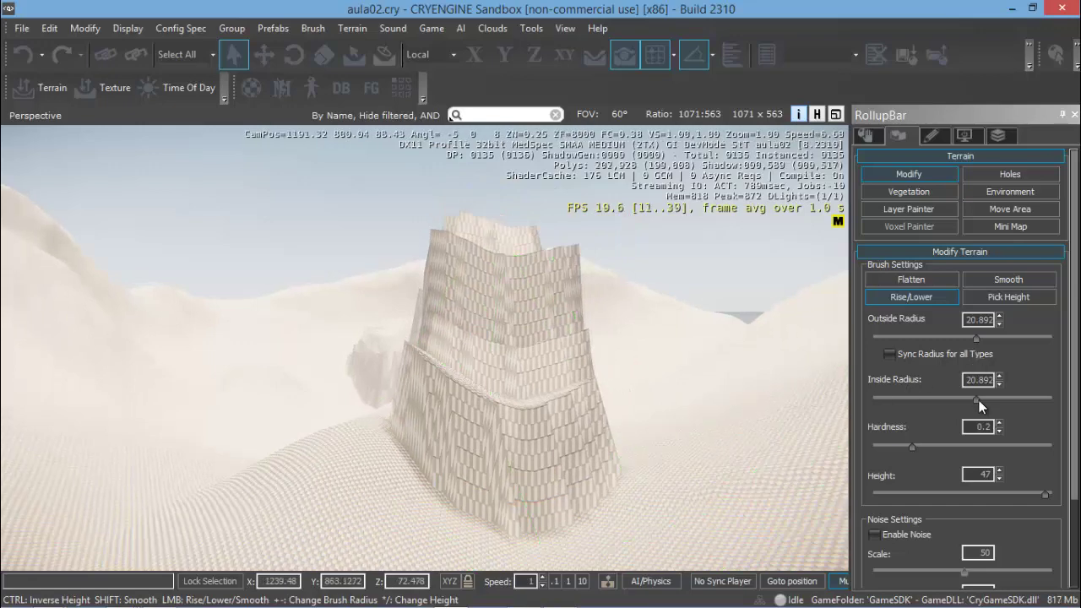
Step: Set the inside radius to 2.1877 and outside radius to 22.908, raise a rounded hill beside the tower, and compare both shapes
{"action": "left_click_drag", "start_coordinate": [979, 403], "coordinate": [896, 397]}
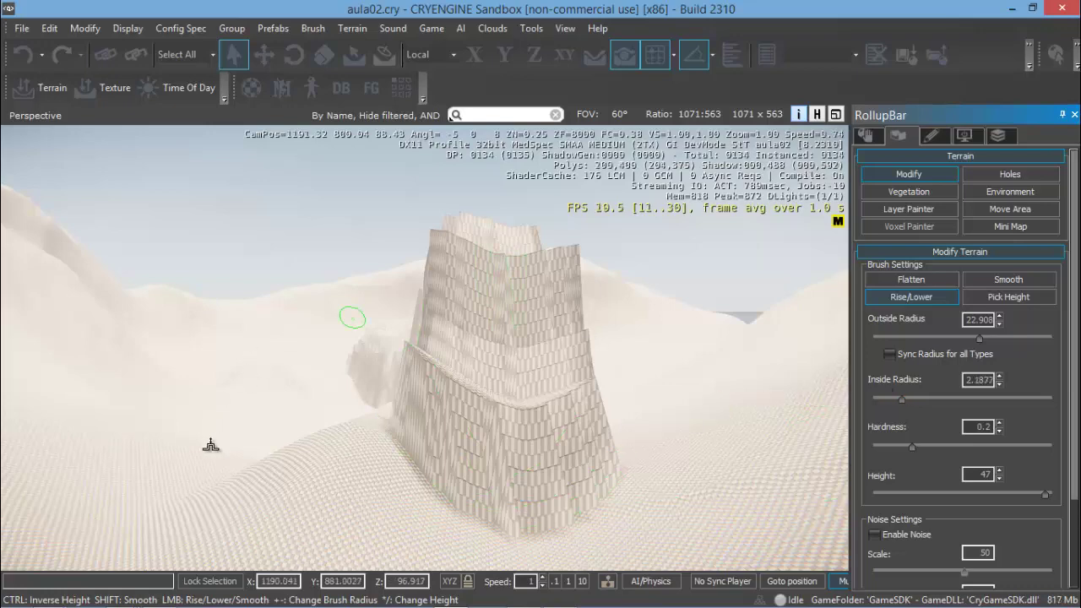
{"action": "mouse_move", "coordinate": [210, 445]}
{"action": "left_mouse_down"}
{"action": "mouse_move", "coordinate": [145, 463]}
{"action": "mouse_move", "coordinate": [152, 456]}
{"action": "left_mouse_up"}
{"action": "key", "text": "s"}
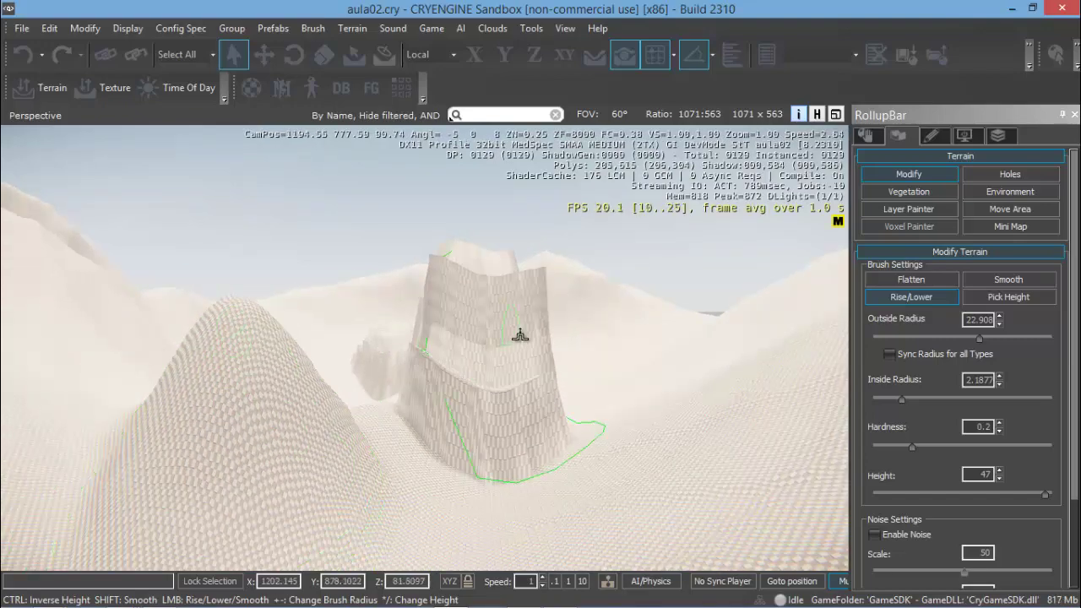
{"action": "key", "text": "w"}
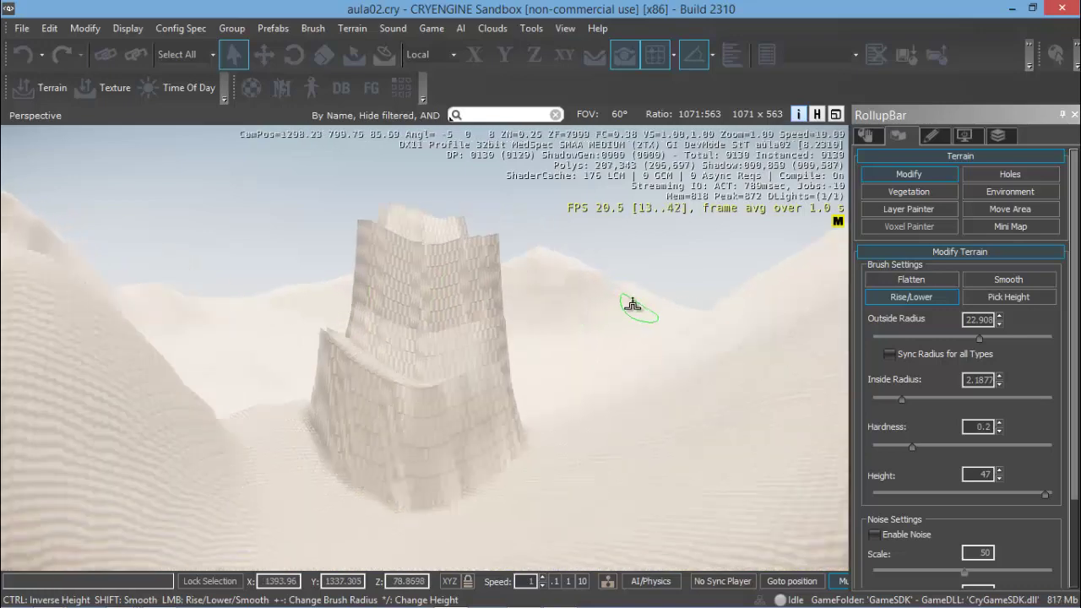
{"action": "key", "text": "w"}
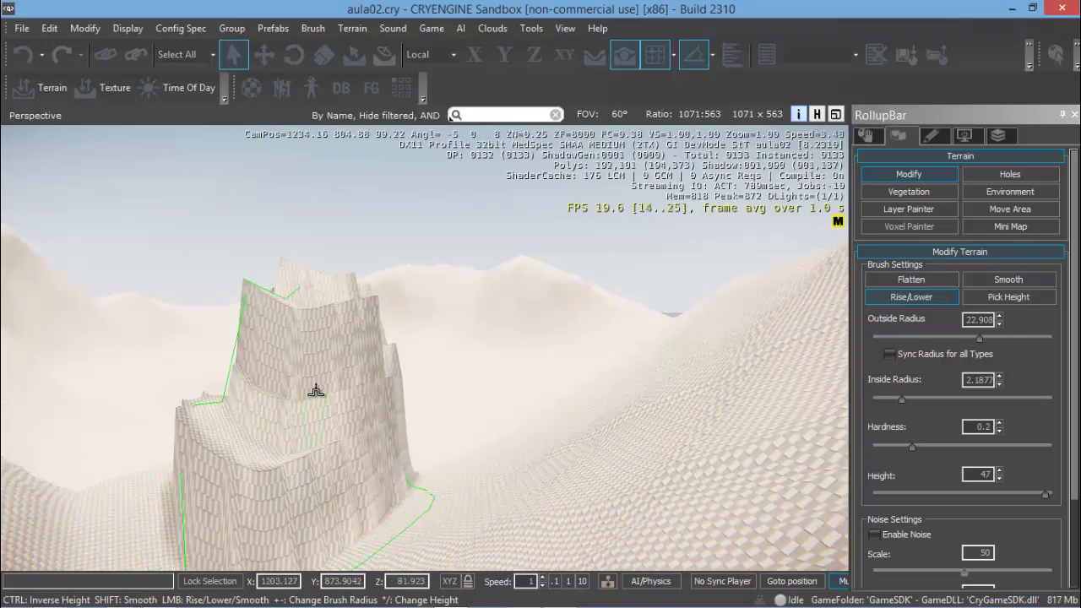
Step: Smooth the steep tower with the temporary Smooth brush and lower the surrounding terrain with inverse height
{"action": "key", "text": "shift"}
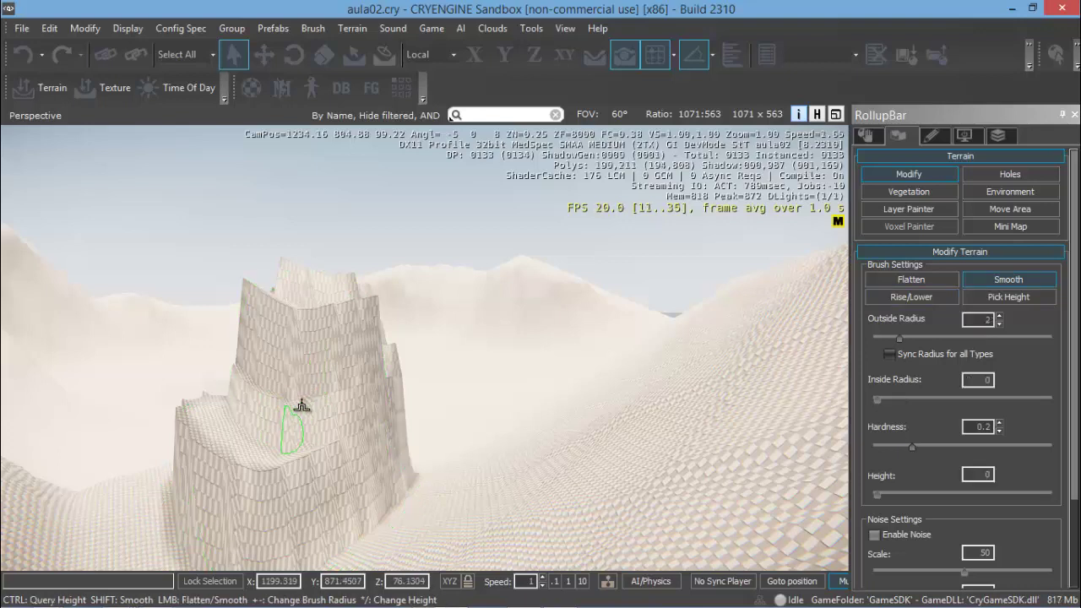
{"action": "mouse_move", "coordinate": [284, 415]}
{"action": "left_mouse_down"}
{"action": "mouse_move", "coordinate": [365, 403]}
{"action": "mouse_move", "coordinate": [382, 377]}
{"action": "mouse_move", "coordinate": [251, 429]}
{"action": "mouse_move", "coordinate": [282, 478]}
{"action": "mouse_move", "coordinate": [228, 515]}
{"action": "left_mouse_up"}
{"action": "key", "text": "ctrl"}
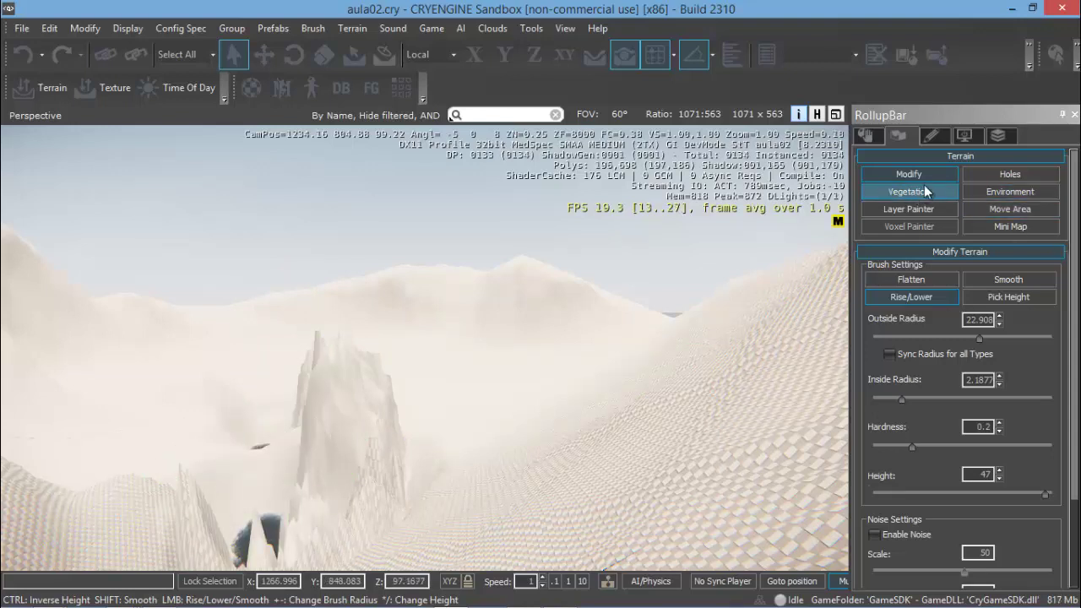
Step: Sample a height of 44.940 from the valley floor and flatten the tower, spikes and holes to that level
{"action": "left_click", "coordinate": [911, 281]}
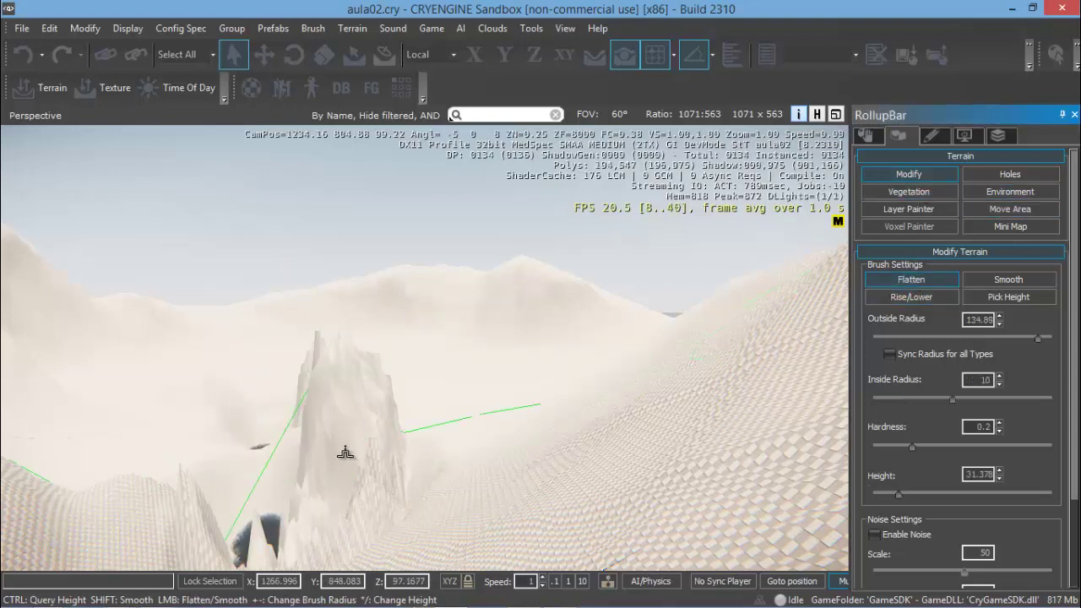
{"action": "left_click_drag", "start_coordinate": [158, 432], "coordinate": [158, 431]}
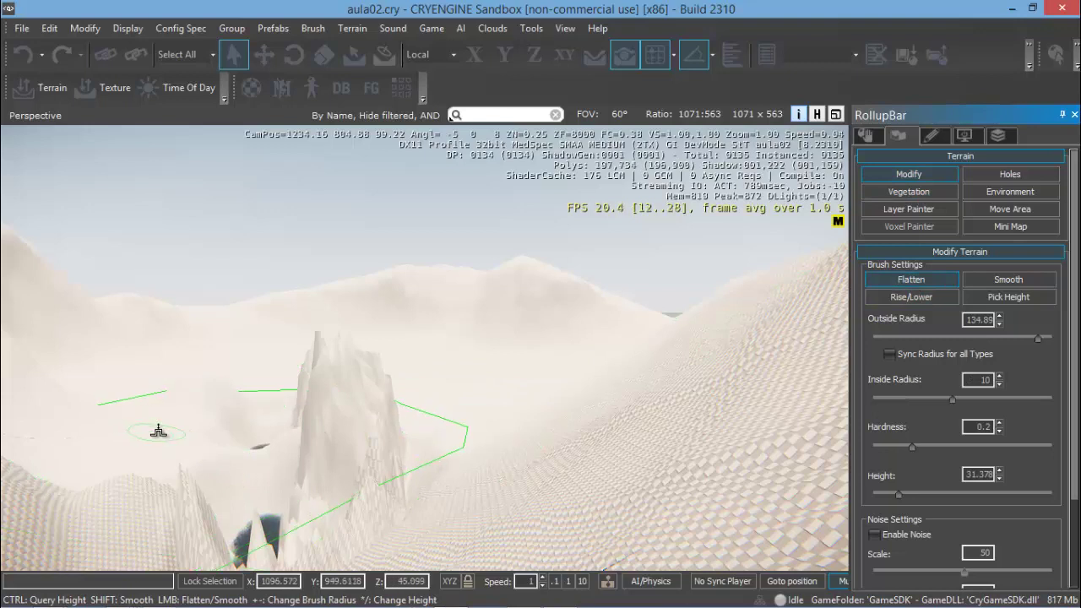
{"action": "key", "text": "ctrl"}
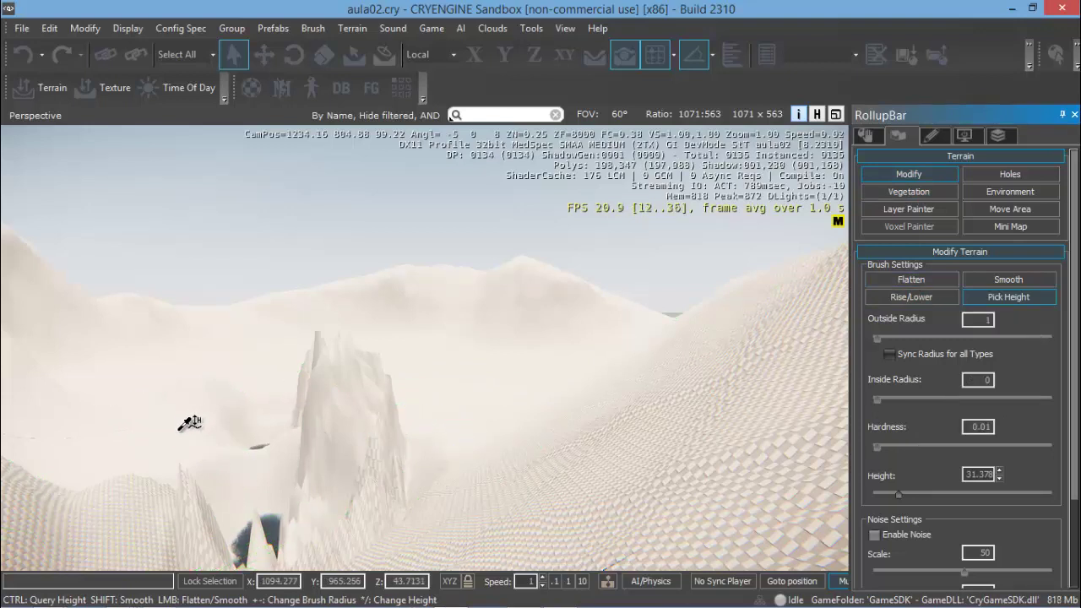
{"action": "left_click", "coordinate": [233, 411], "text": "ctrl"}
{"action": "mouse_move", "coordinate": [366, 364]}
{"action": "left_mouse_down"}
{"action": "mouse_move", "coordinate": [350, 424]}
{"action": "mouse_move", "coordinate": [306, 369]}
{"action": "mouse_move", "coordinate": [234, 441]}
{"action": "mouse_move", "coordinate": [442, 402]}
{"action": "mouse_move", "coordinate": [409, 411]}
{"action": "mouse_move", "coordinate": [381, 347]}
{"action": "mouse_move", "coordinate": [337, 410]}
{"action": "left_mouse_up"}
{"action": "scroll", "coordinate": [338, 411], "scroll_direction": "up", "scroll_amount": 2}
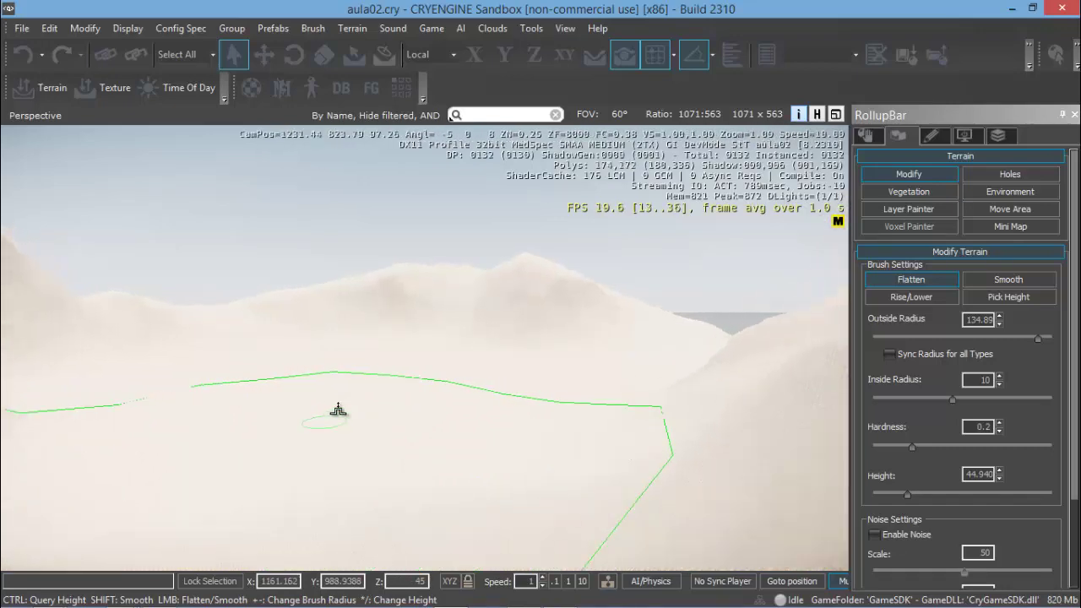
Step: Raise a pointed peak on the flattened floor with Rise/Lower, and a cluster of steep pillars near it with both radii at 8.1283
{"action": "left_click", "coordinate": [929, 297]}
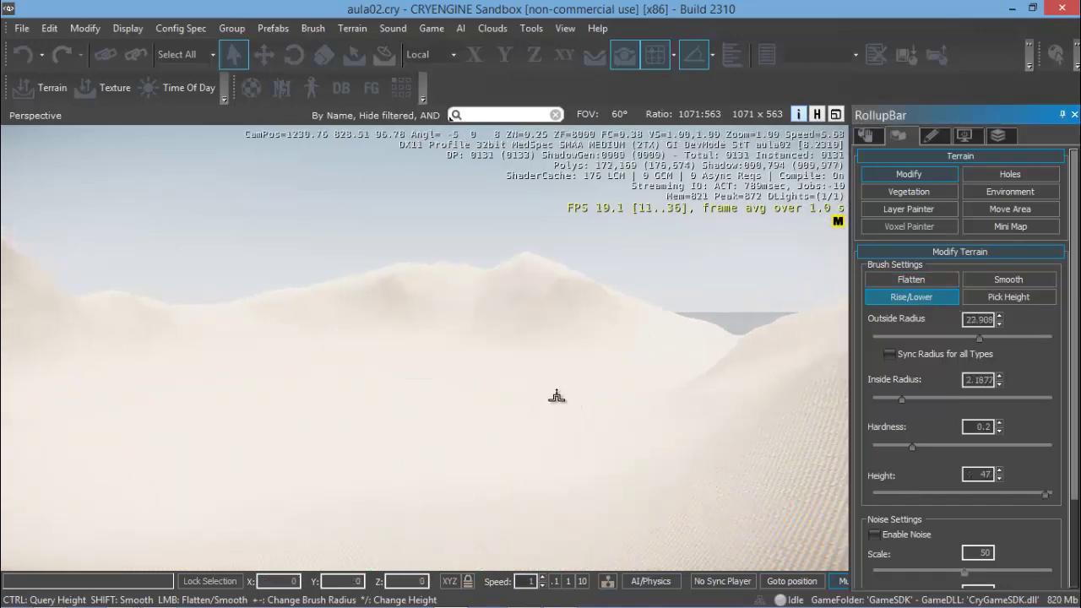
{"action": "left_click_drag", "start_coordinate": [422, 399], "coordinate": [440, 380]}
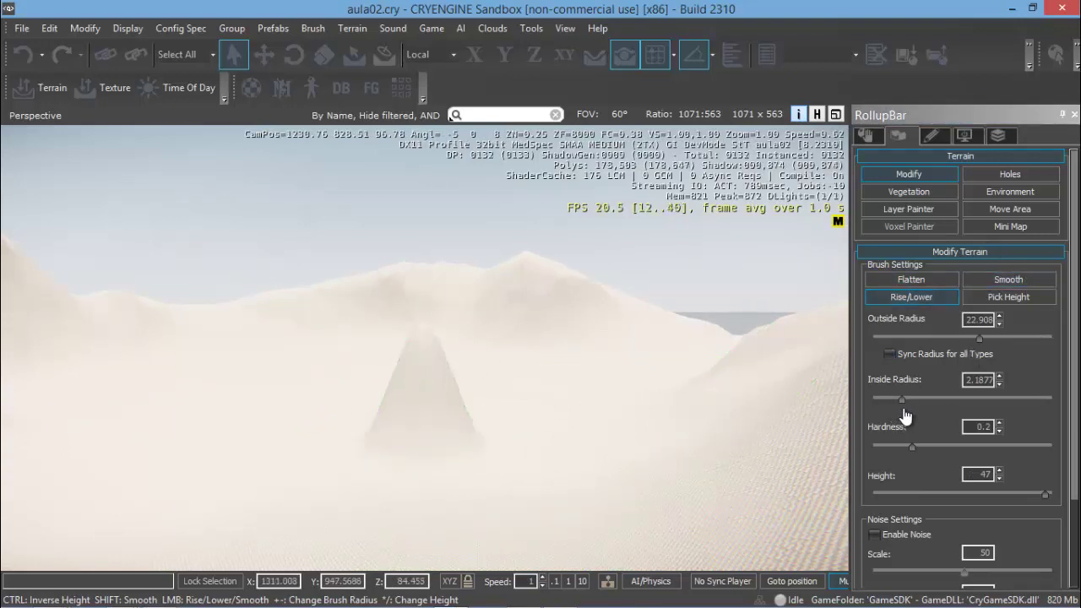
{"action": "left_click_drag", "start_coordinate": [902, 398], "coordinate": [995, 398]}
{"action": "left_click_drag", "start_coordinate": [996, 338], "coordinate": [946, 337]}
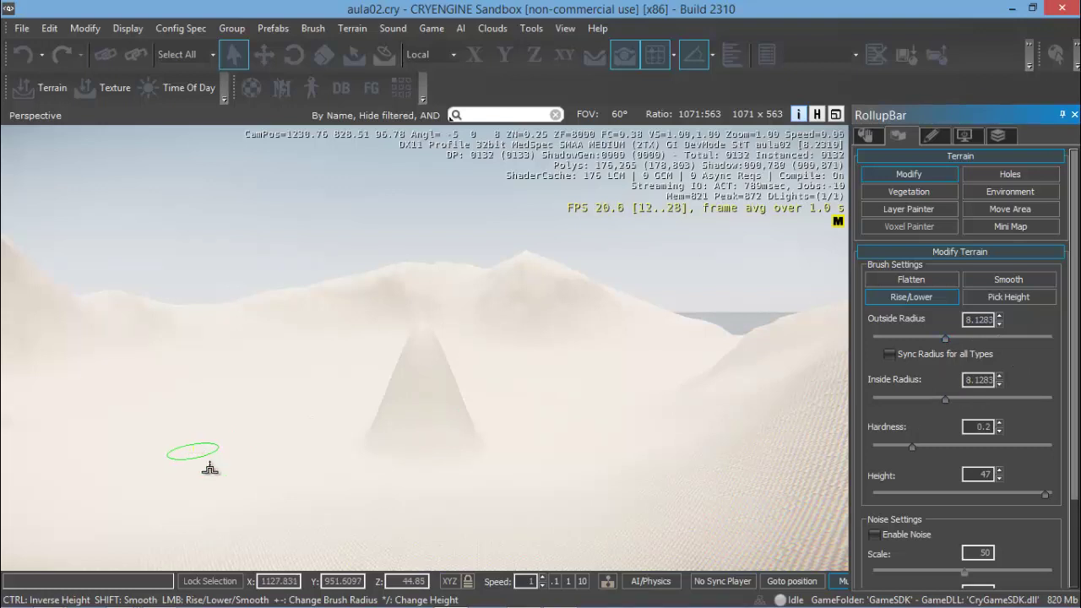
{"action": "mouse_move", "coordinate": [210, 469]}
{"action": "left_mouse_down"}
{"action": "mouse_move", "coordinate": [288, 468]}
{"action": "mouse_move", "coordinate": [329, 486]}
{"action": "mouse_move", "coordinate": [408, 489]}
{"action": "mouse_move", "coordinate": [377, 519]}
{"action": "mouse_move", "coordinate": [375, 473]}
{"action": "mouse_move", "coordinate": [384, 511]}
{"action": "left_mouse_up"}
{"action": "scroll", "coordinate": [388, 500], "scroll_direction": "up", "scroll_amount": 3}
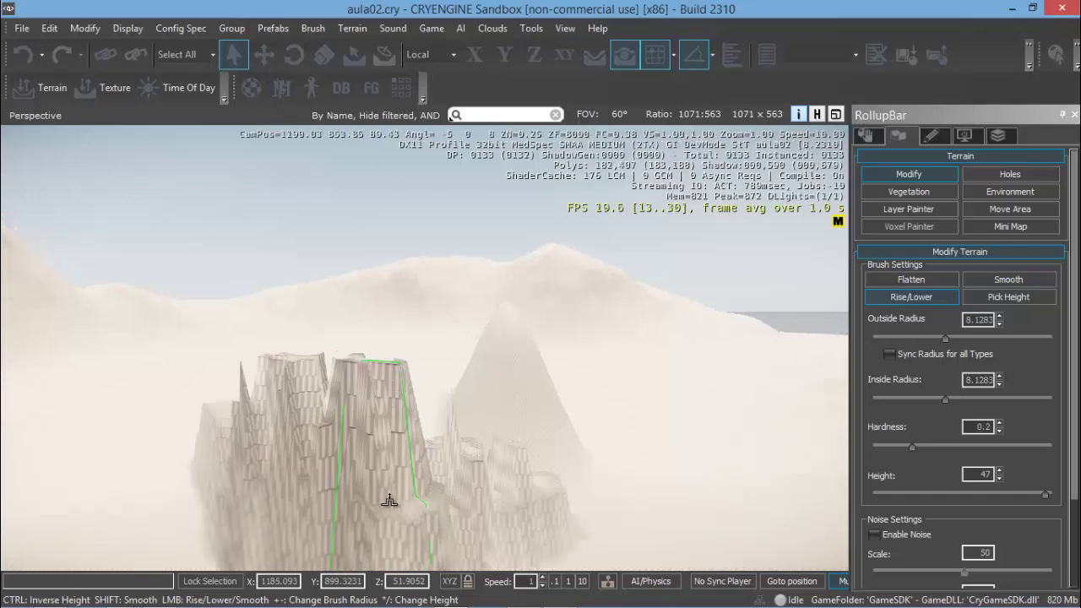
{"action": "middle_click_drag", "start_coordinate": [416, 496], "coordinate": [417, 501]}
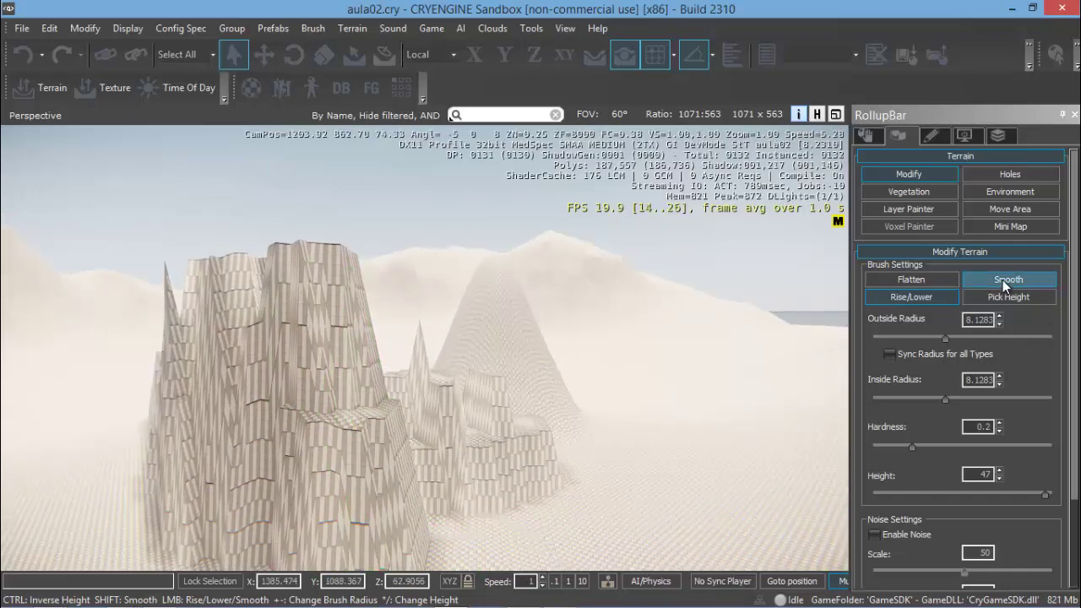
Step: Smooth the jagged pillars into rounded hills using the Smooth brush with an outside radius of about 11.22
{"action": "left_click", "coordinate": [1020, 279]}
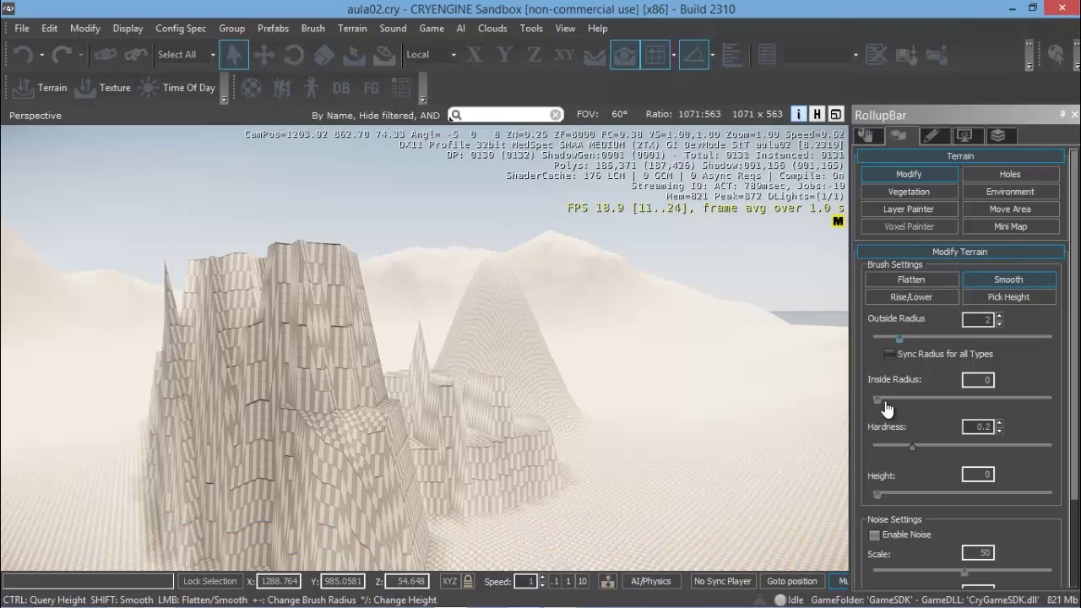
{"action": "left_click_drag", "start_coordinate": [899, 339], "coordinate": [955, 337]}
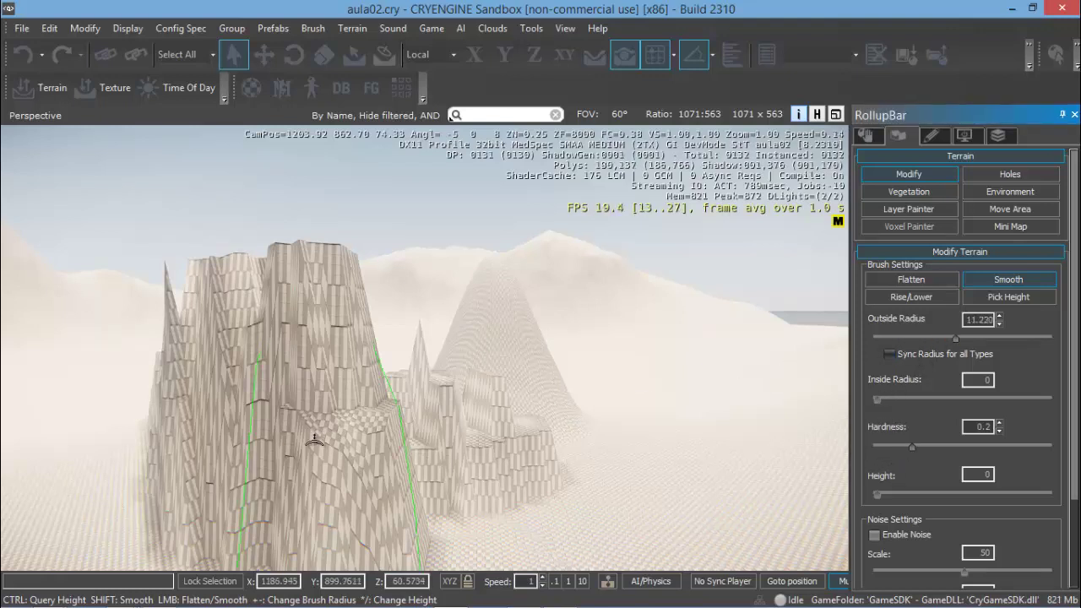
{"action": "mouse_move", "coordinate": [253, 443]}
{"action": "left_mouse_down"}
{"action": "mouse_move", "coordinate": [185, 434]}
{"action": "mouse_move", "coordinate": [347, 441]}
{"action": "mouse_move", "coordinate": [369, 414]}
{"action": "mouse_move", "coordinate": [357, 357]}
{"action": "mouse_move", "coordinate": [315, 379]}
{"action": "mouse_move", "coordinate": [296, 283]}
{"action": "mouse_move", "coordinate": [220, 296]}
{"action": "mouse_move", "coordinate": [174, 369]}
{"action": "mouse_move", "coordinate": [287, 409]}
{"action": "mouse_move", "coordinate": [337, 396]}
{"action": "mouse_move", "coordinate": [494, 415]}
{"action": "mouse_move", "coordinate": [516, 430]}
{"action": "mouse_move", "coordinate": [480, 430]}
{"action": "mouse_move", "coordinate": [287, 363]}
{"action": "mouse_move", "coordinate": [159, 364]}
{"action": "mouse_move", "coordinate": [422, 456]}
{"action": "left_mouse_up"}
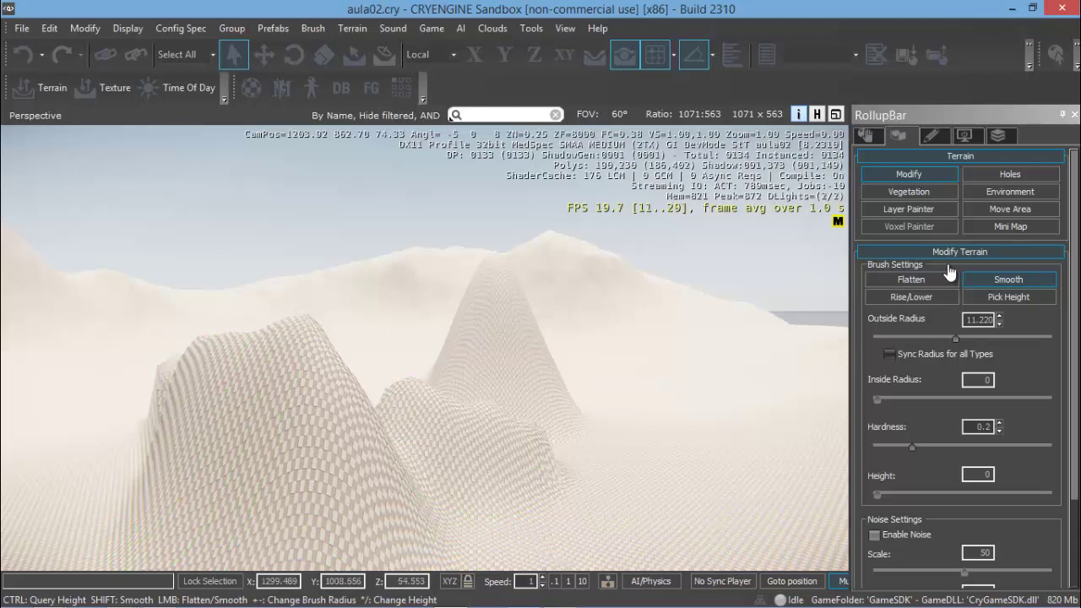
Step: View the Pick Height settings, return to the Flatten brush and reduce its outside and inside radius to 7.7624
{"action": "left_click", "coordinate": [1034, 299]}
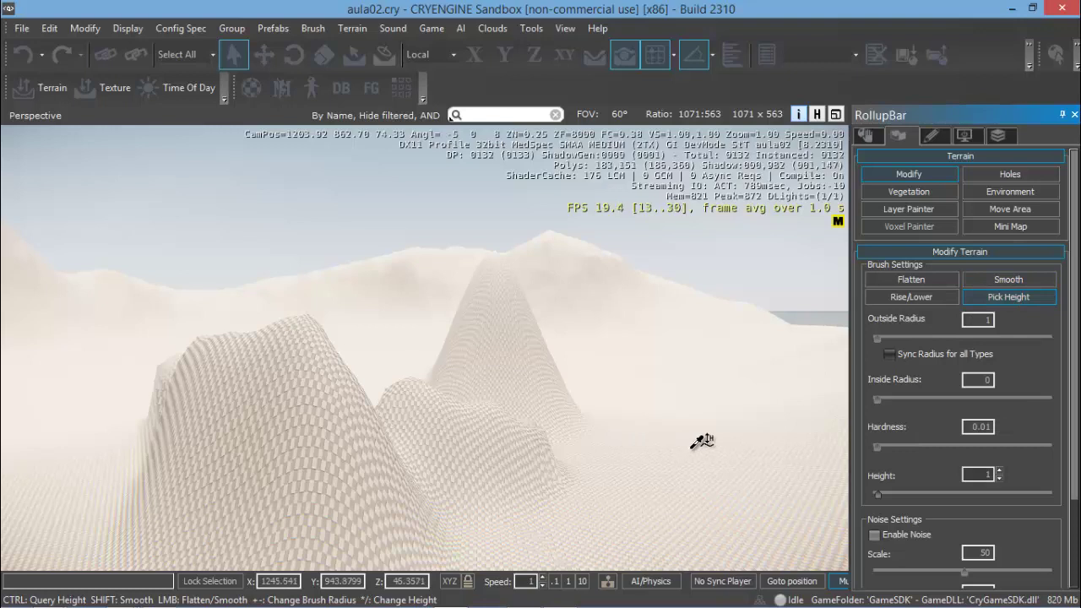
{"action": "left_click", "coordinate": [921, 279]}
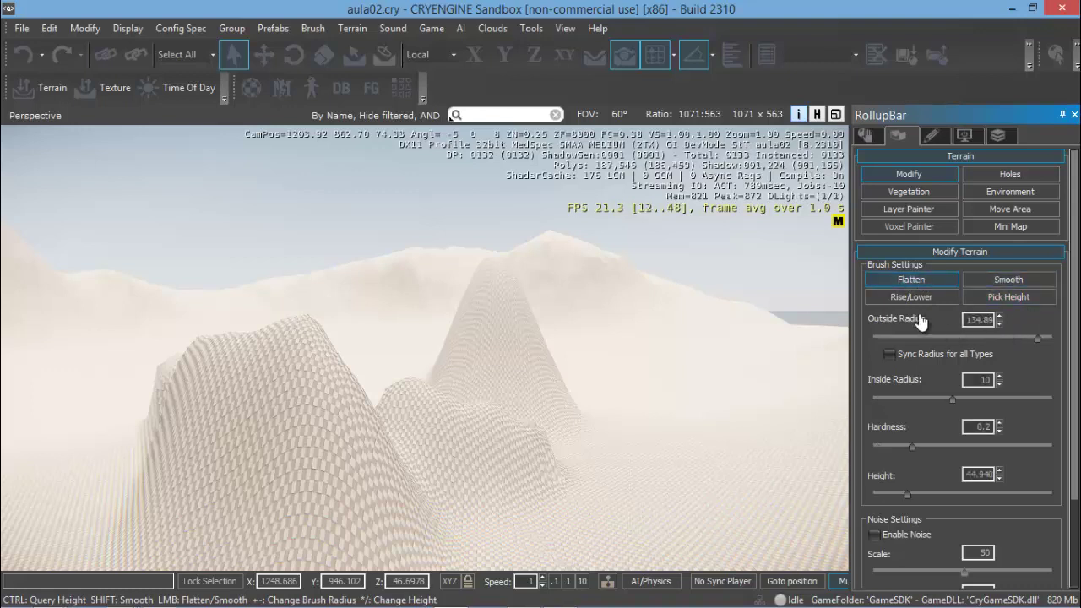
{"action": "scroll", "coordinate": [1015, 344], "scroll_direction": "down", "scroll_amount": 2}
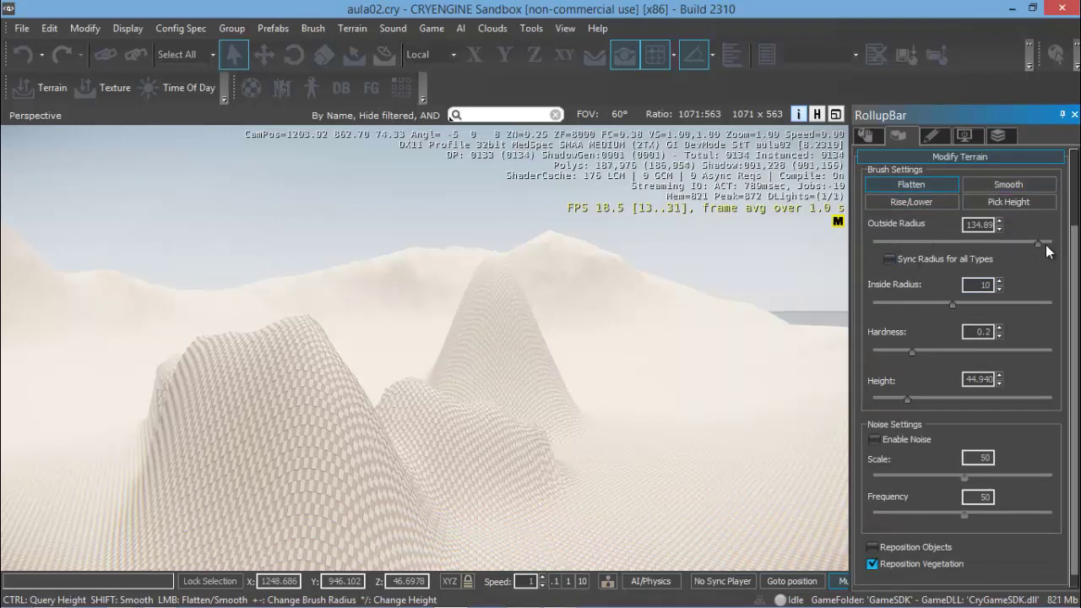
{"action": "left_click_drag", "start_coordinate": [1037, 242], "coordinate": [953, 243]}
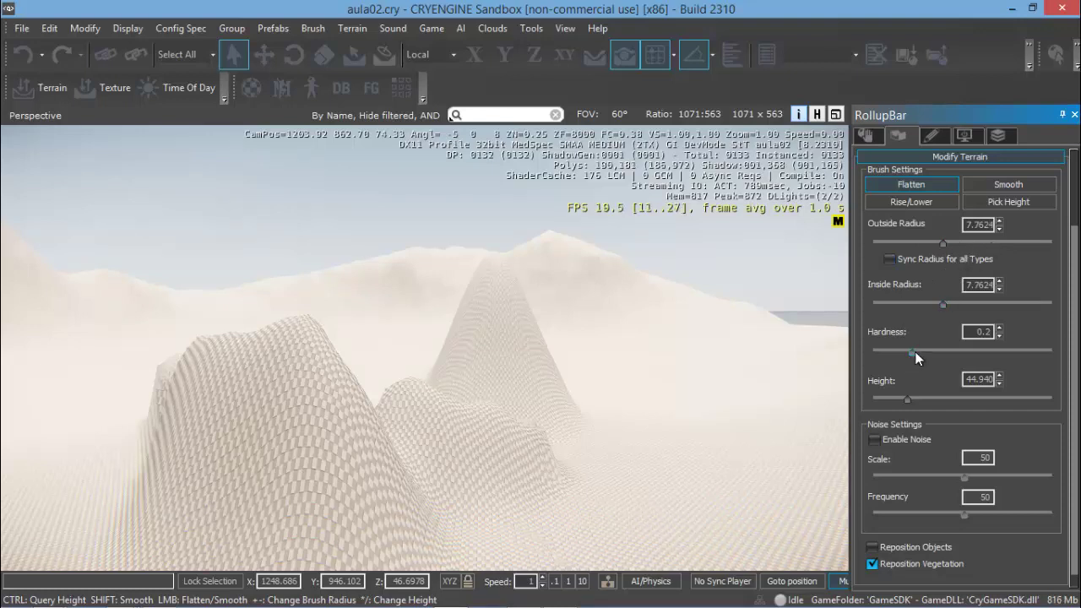
Step: Lower the nearby rounded hills with Flatten, using hardness 0.28 and a softer hardness of 0.07
{"action": "mouse_move", "coordinate": [911, 351]}
{"action": "left_mouse_down"}
{"action": "mouse_move", "coordinate": [937, 349]}
{"action": "mouse_move", "coordinate": [925, 350]}
{"action": "left_mouse_up"}
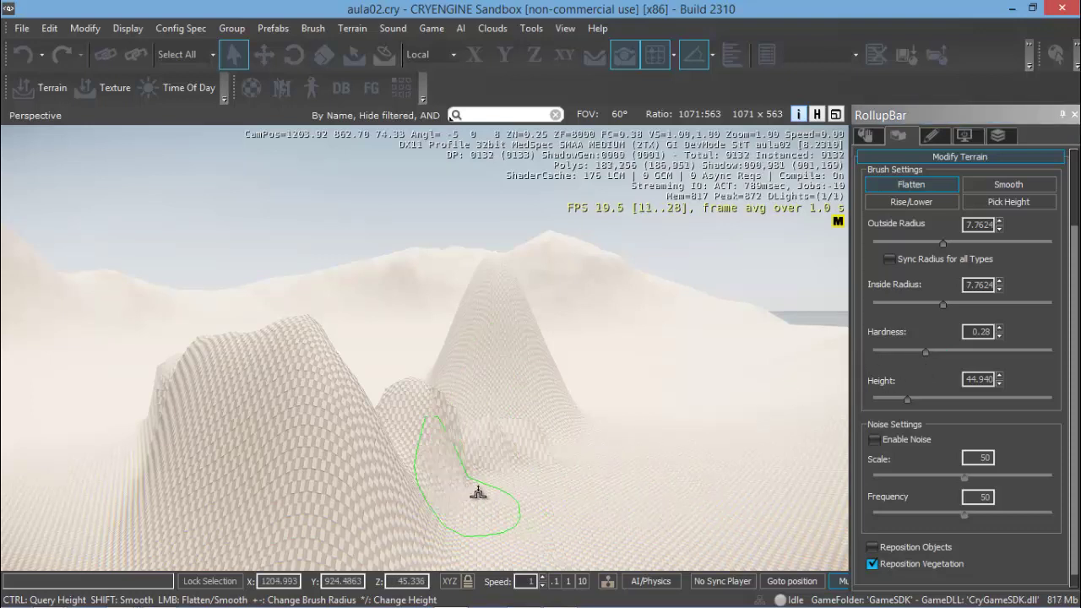
{"action": "left_click_drag", "start_coordinate": [926, 353], "coordinate": [886, 358]}
{"action": "mouse_move", "coordinate": [359, 493]}
{"action": "left_mouse_down"}
{"action": "mouse_move", "coordinate": [212, 449]}
{"action": "mouse_move", "coordinate": [257, 433]}
{"action": "mouse_move", "coordinate": [374, 451]}
{"action": "mouse_move", "coordinate": [478, 432]}
{"action": "left_mouse_up"}
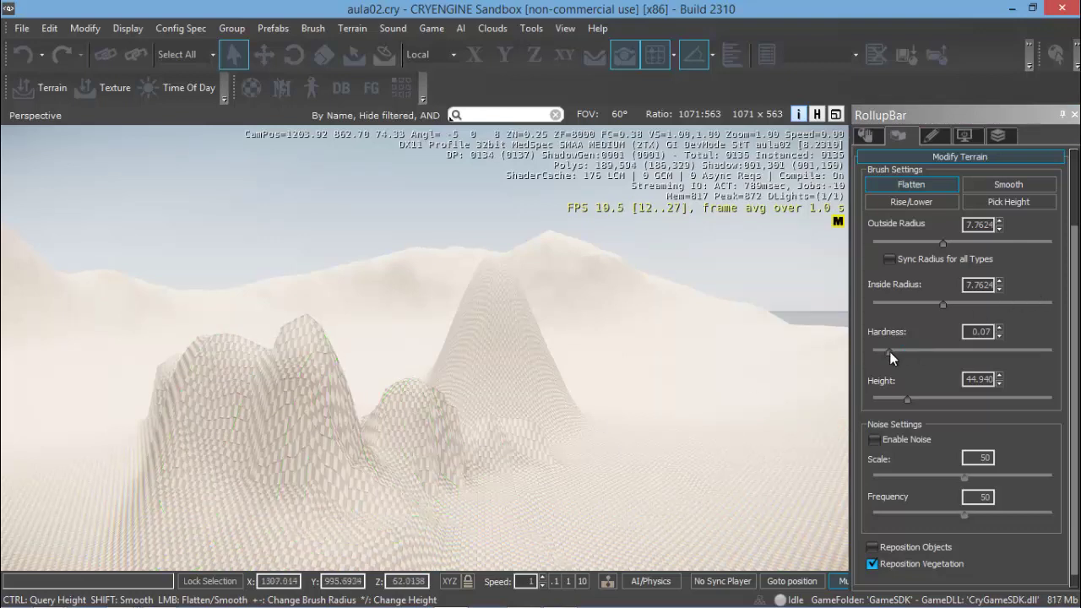
Step: Cut through the hills with Flatten at hardness 1, and soften the remaining middle hill at hardness 0.23
{"action": "left_click", "coordinate": [938, 351]}
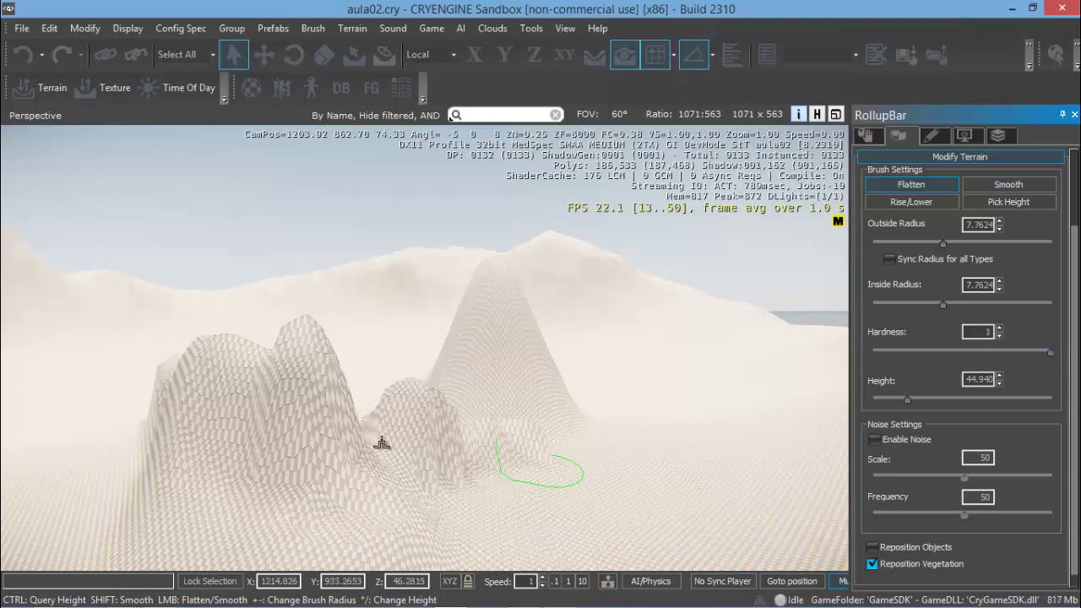
{"action": "mouse_move", "coordinate": [297, 416]}
{"action": "left_mouse_down"}
{"action": "mouse_move", "coordinate": [212, 442]}
{"action": "mouse_move", "coordinate": [183, 515]}
{"action": "mouse_move", "coordinate": [212, 521]}
{"action": "mouse_move", "coordinate": [168, 463]}
{"action": "mouse_move", "coordinate": [214, 459]}
{"action": "mouse_move", "coordinate": [272, 491]}
{"action": "mouse_move", "coordinate": [330, 473]}
{"action": "mouse_move", "coordinate": [390, 510]}
{"action": "mouse_move", "coordinate": [384, 452]}
{"action": "mouse_move", "coordinate": [418, 519]}
{"action": "left_mouse_up"}
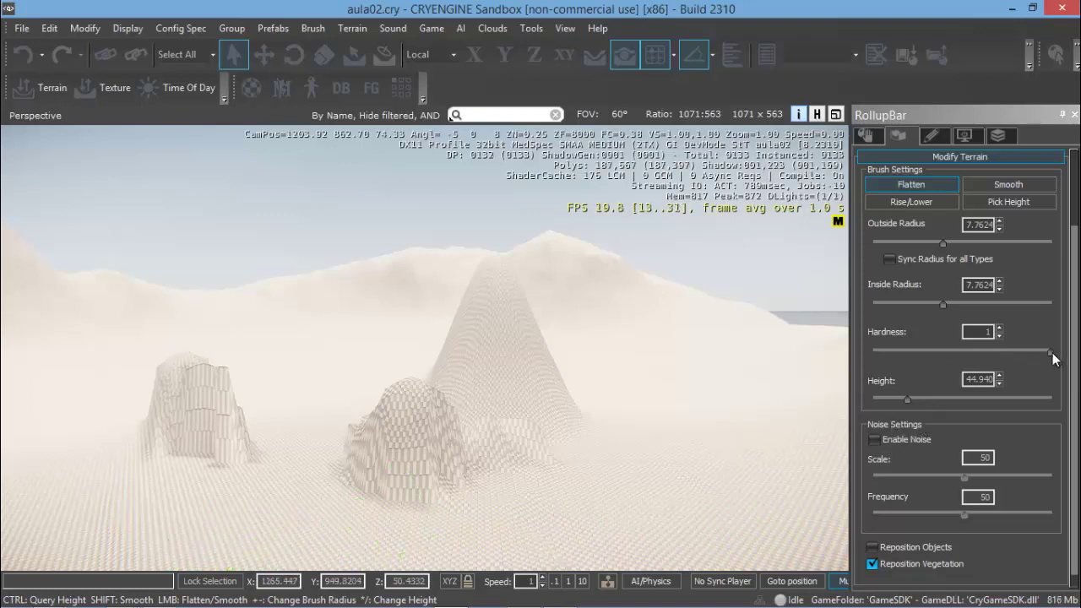
{"action": "left_click", "coordinate": [1051, 352]}
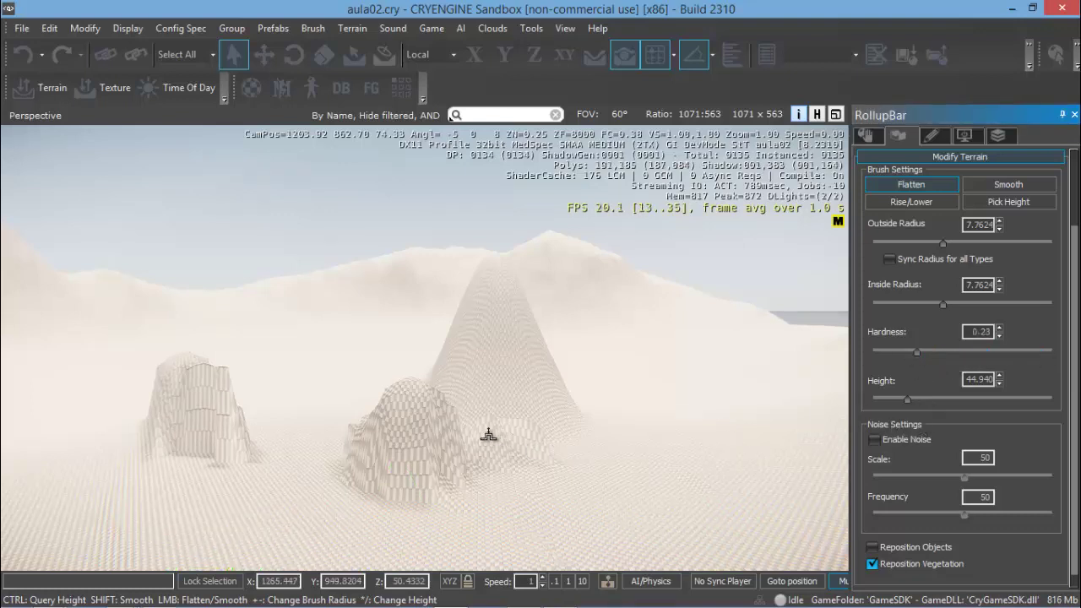
{"action": "mouse_move", "coordinate": [489, 434]}
{"action": "left_mouse_down"}
{"action": "mouse_move", "coordinate": [363, 457]}
{"action": "mouse_move", "coordinate": [397, 453]}
{"action": "left_mouse_up"}
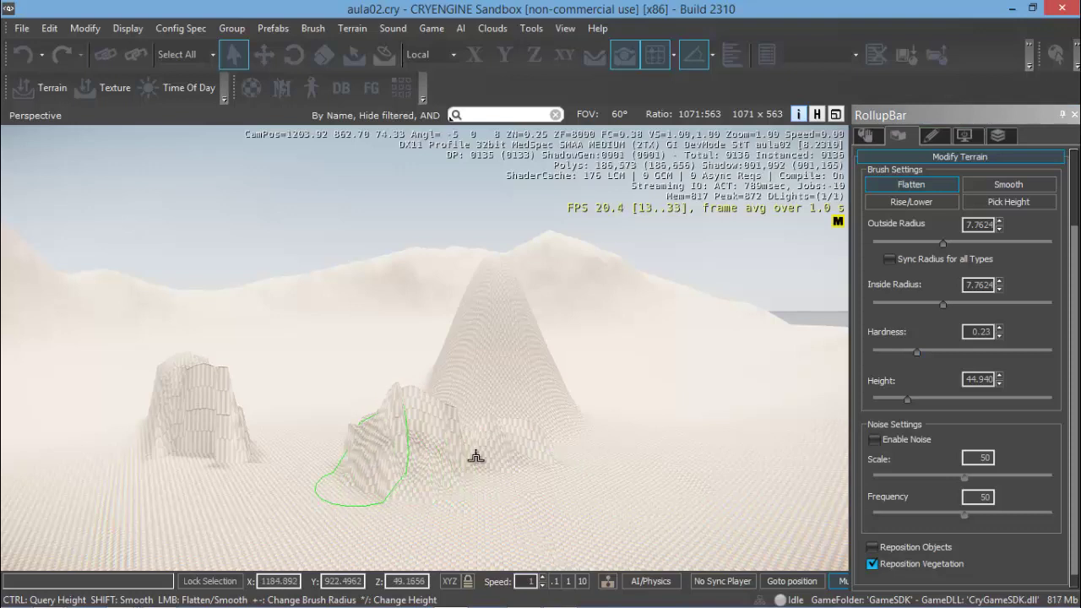
Step: Enable noise for the Flatten brush at scale 50 and frequency 50, and paint rough, uneven hills across the foreground
{"action": "left_click", "coordinate": [874, 440]}
{"action": "mouse_move", "coordinate": [519, 497]}
{"action": "left_mouse_down"}
{"action": "mouse_move", "coordinate": [482, 441]}
{"action": "mouse_move", "coordinate": [217, 482]}
{"action": "mouse_move", "coordinate": [253, 495]}
{"action": "mouse_move", "coordinate": [203, 502]}
{"action": "left_mouse_up"}
{"action": "mouse_move", "coordinate": [644, 508]}
{"action": "left_mouse_down"}
{"action": "mouse_move", "coordinate": [712, 495]}
{"action": "mouse_move", "coordinate": [653, 490]}
{"action": "mouse_move", "coordinate": [726, 479]}
{"action": "left_mouse_up"}
{"action": "key", "text": "w"}
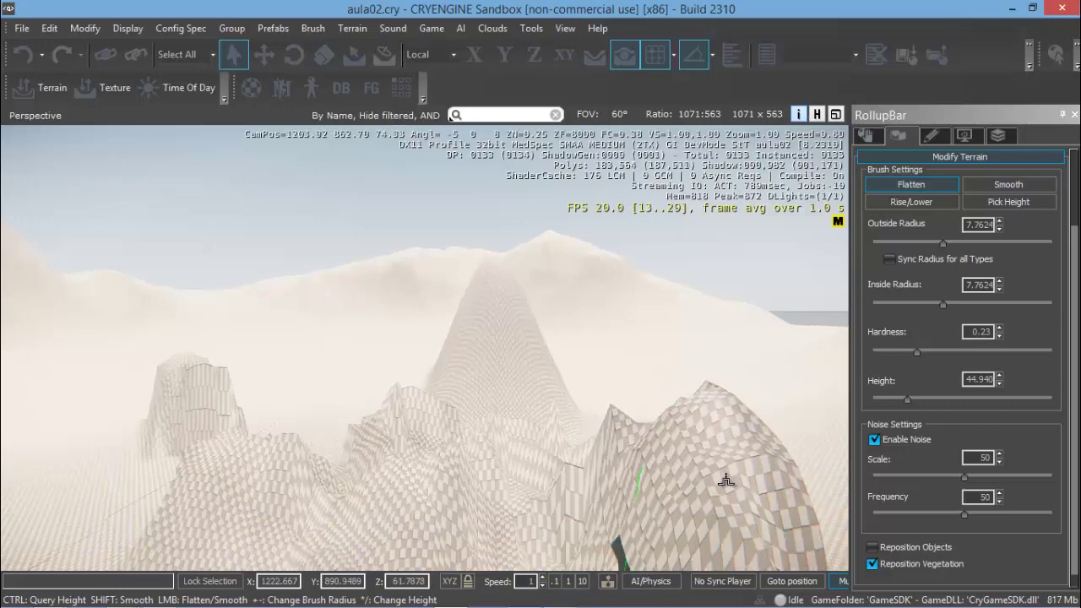
{"action": "key", "text": "w"}
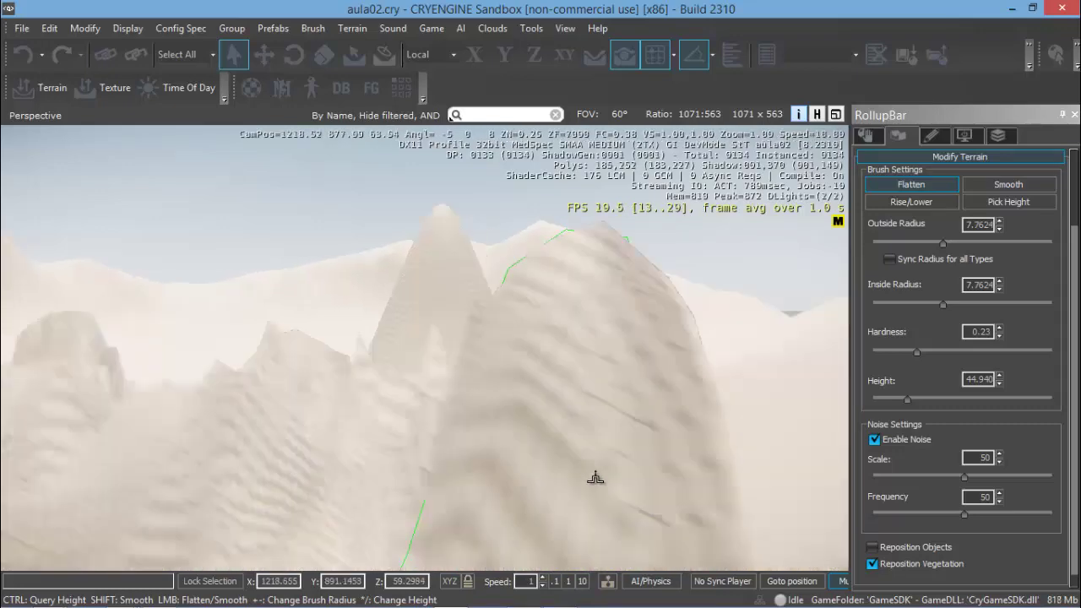
{"action": "key", "text": "w"}
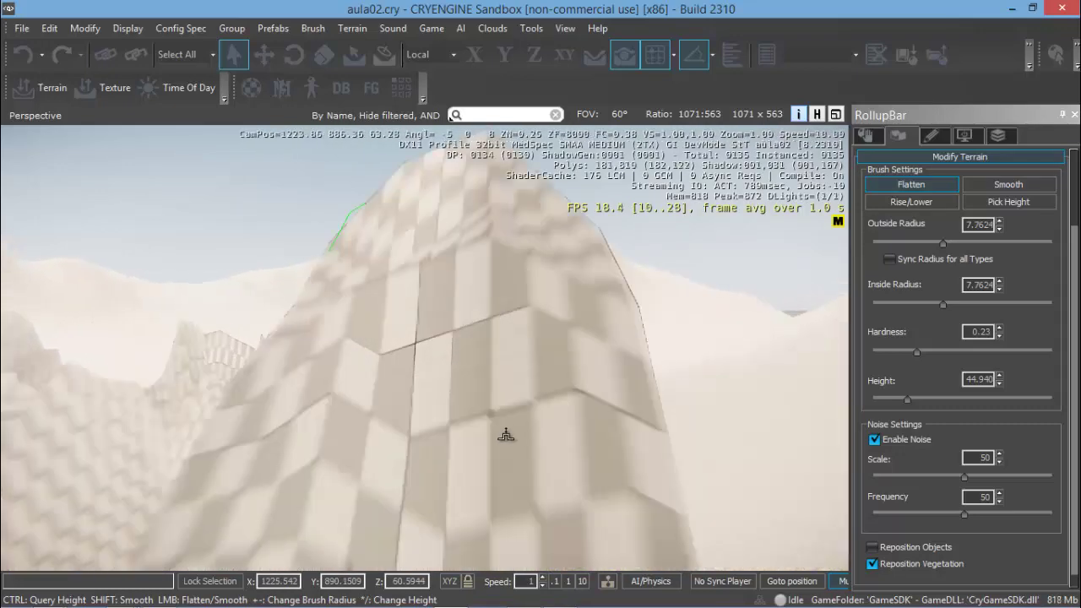
{"action": "key", "text": "s"}
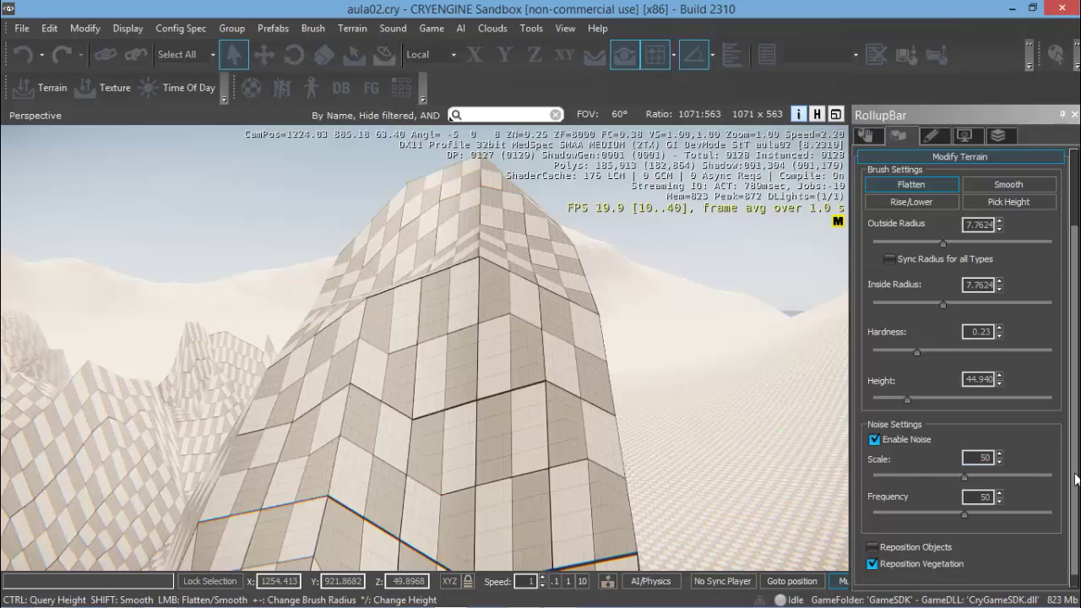
{"action": "scroll", "coordinate": [953, 498], "scroll_direction": "down", "scroll_amount": 1}
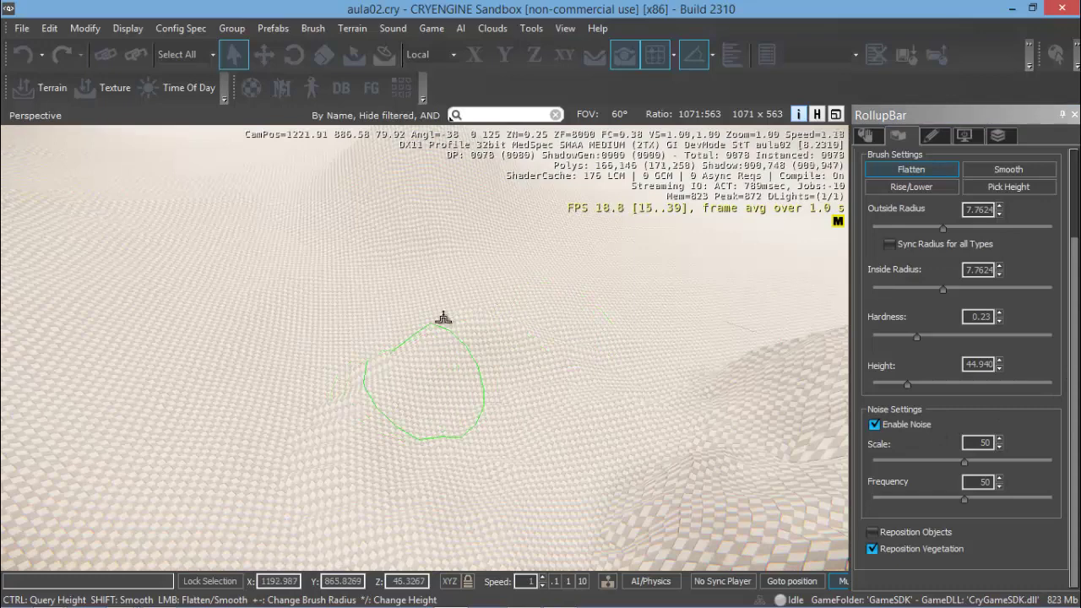
Step: Raise a very tall, steep rock mass beside the hills with Rise/Lower at height 47
{"action": "left_click", "coordinate": [900, 187]}
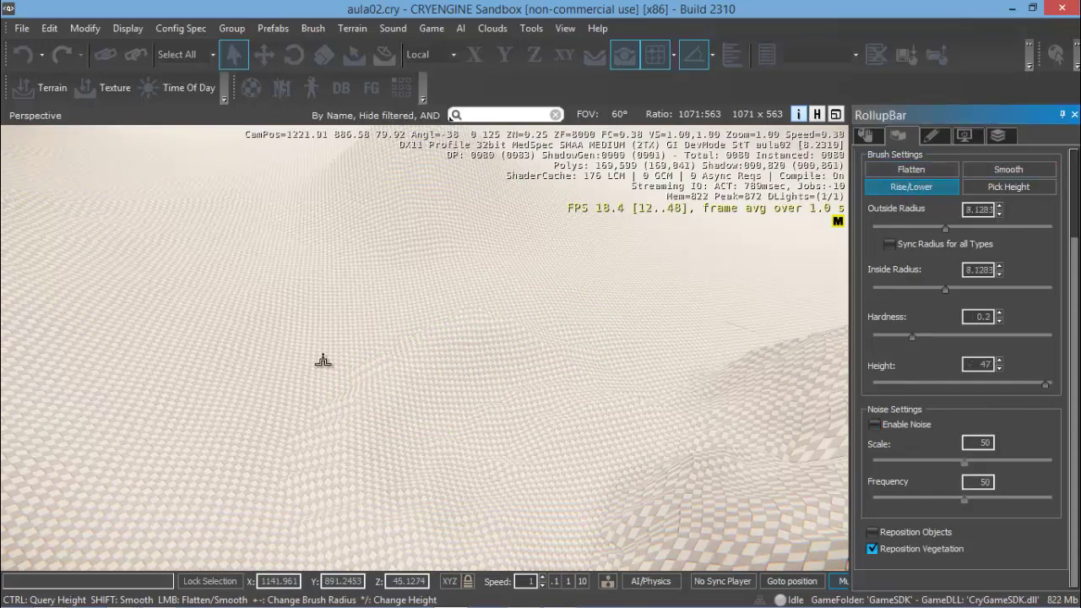
{"action": "mouse_move", "coordinate": [338, 381]}
{"action": "left_mouse_down"}
{"action": "mouse_move", "coordinate": [355, 404]}
{"action": "mouse_move", "coordinate": [485, 441]}
{"action": "mouse_move", "coordinate": [426, 491]}
{"action": "mouse_move", "coordinate": [439, 494]}
{"action": "mouse_move", "coordinate": [401, 490]}
{"action": "mouse_move", "coordinate": [464, 490]}
{"action": "mouse_move", "coordinate": [458, 385]}
{"action": "mouse_move", "coordinate": [524, 406]}
{"action": "mouse_move", "coordinate": [569, 445]}
{"action": "mouse_move", "coordinate": [633, 422]}
{"action": "left_mouse_up"}
{"action": "scroll", "coordinate": [632, 422], "scroll_direction": "down", "scroll_amount": 15}
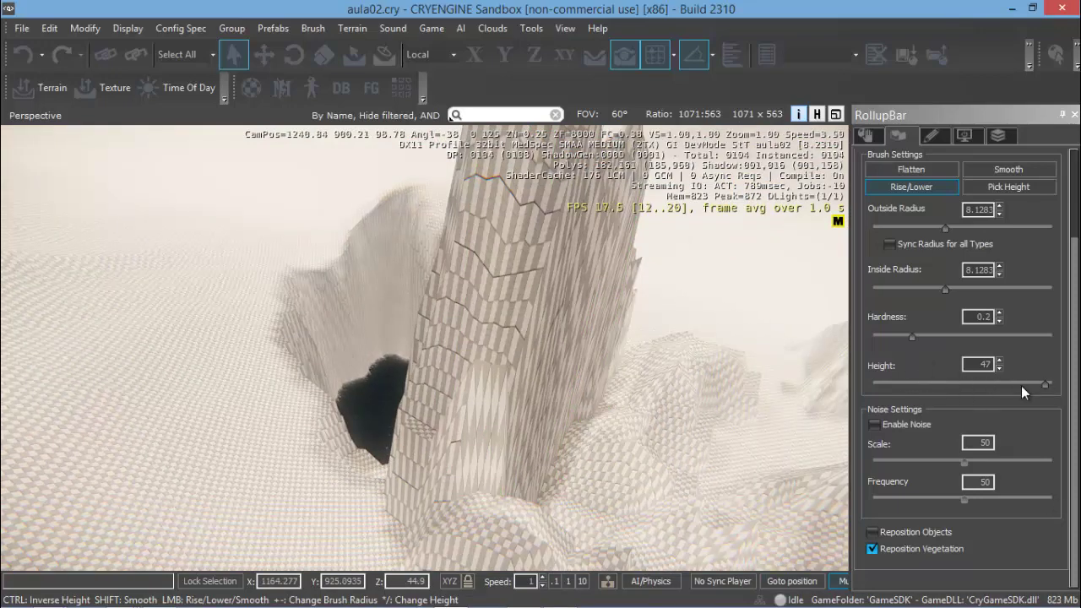
Step: Raise a pointed spike beside the rock mass at height 6 and a lower mound next to it at height 1
{"action": "left_click_drag", "start_coordinate": [1022, 391], "coordinate": [972, 391]}
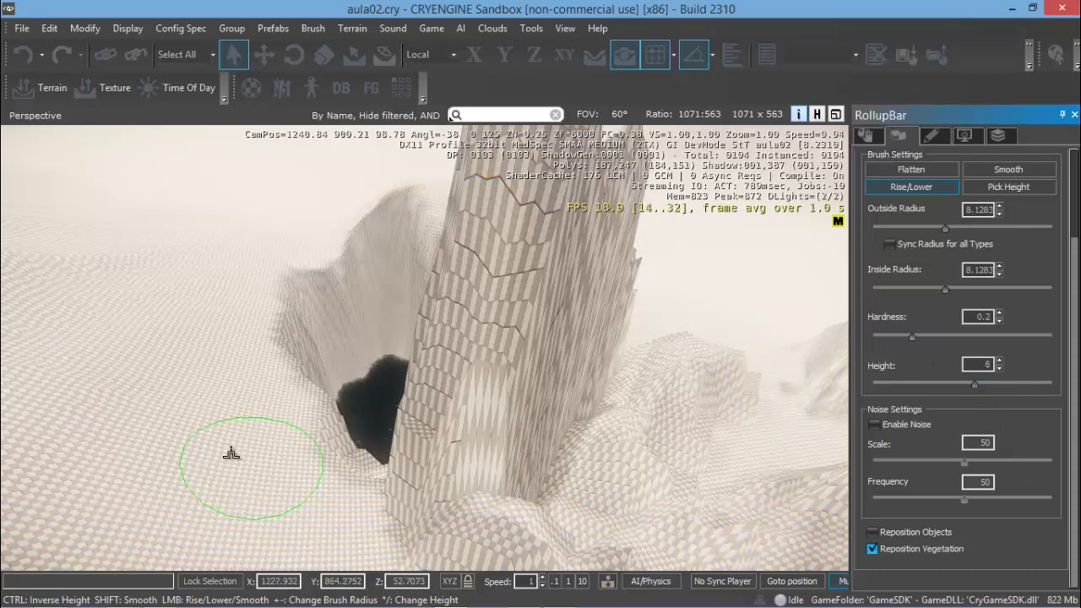
{"action": "mouse_move", "coordinate": [231, 451]}
{"action": "left_mouse_down"}
{"action": "mouse_move", "coordinate": [282, 484]}
{"action": "mouse_move", "coordinate": [174, 439]}
{"action": "mouse_move", "coordinate": [228, 405]}
{"action": "left_mouse_up"}
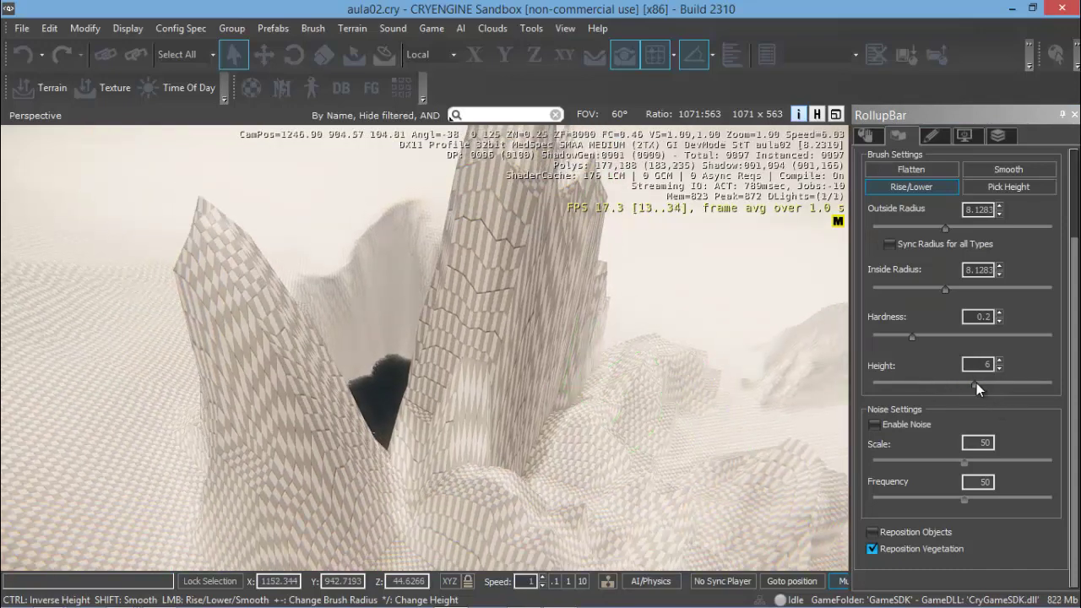
{"action": "left_click", "coordinate": [942, 387]}
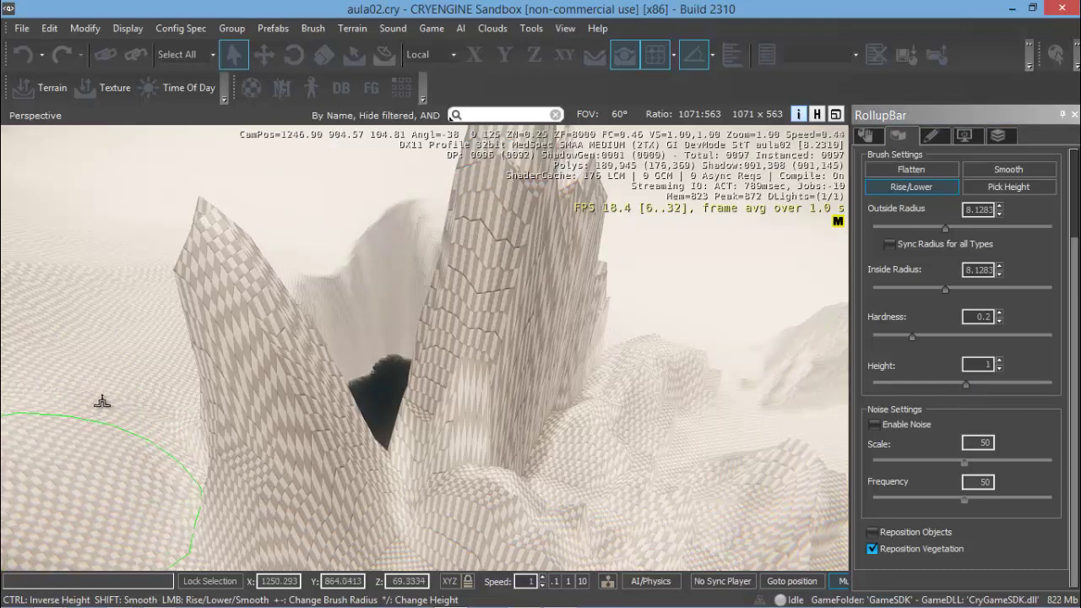
{"action": "mouse_move", "coordinate": [130, 413]}
{"action": "left_mouse_down"}
{"action": "mouse_move", "coordinate": [108, 459]}
{"action": "mouse_move", "coordinate": [63, 461]}
{"action": "mouse_move", "coordinate": [111, 442]}
{"action": "left_mouse_up"}
{"action": "mouse_move", "coordinate": [111, 442]}
{"action": "right_mouse_down"}
{"action": "mouse_move", "coordinate": [181, 441]}
{"action": "mouse_move", "coordinate": [289, 415]}
{"action": "right_mouse_up"}
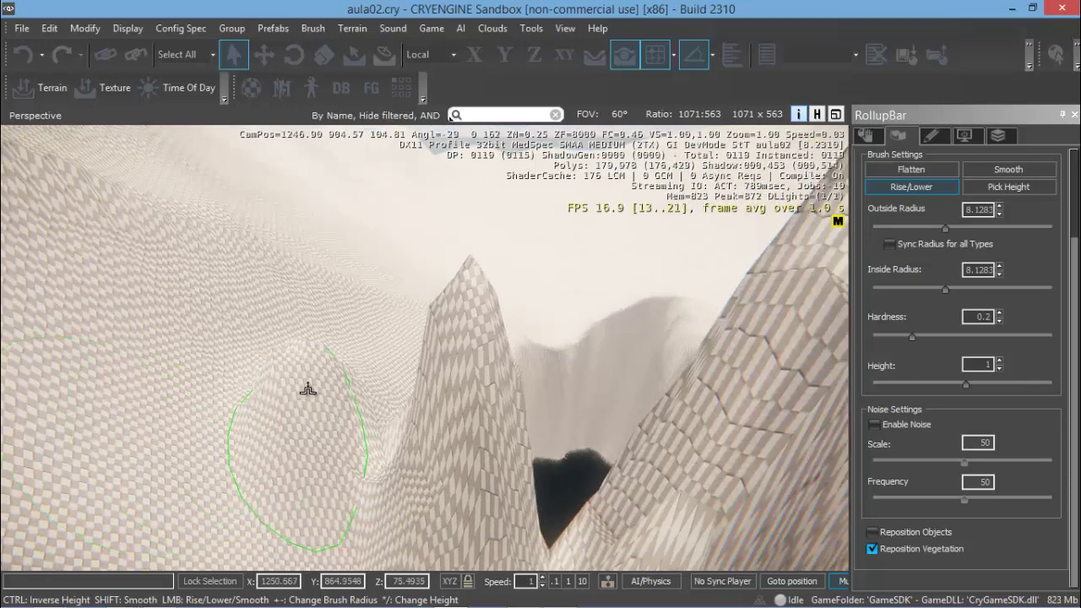
{"action": "mouse_move", "coordinate": [306, 386]}
{"action": "left_mouse_down"}
{"action": "mouse_move", "coordinate": [334, 386]}
{"action": "mouse_move", "coordinate": [280, 417]}
{"action": "mouse_move", "coordinate": [225, 417]}
{"action": "mouse_move", "coordinate": [208, 442]}
{"action": "mouse_move", "coordinate": [266, 469]}
{"action": "mouse_move", "coordinate": [222, 459]}
{"action": "mouse_move", "coordinate": [138, 495]}
{"action": "mouse_move", "coordinate": [254, 459]}
{"action": "mouse_move", "coordinate": [588, 403]}
{"action": "left_mouse_up"}
Step: Examine the sculpted spikes and hills from farther away, and leave the terrain Modify tool
{"action": "scroll", "coordinate": [605, 416], "scroll_direction": "down", "scroll_amount": 5}
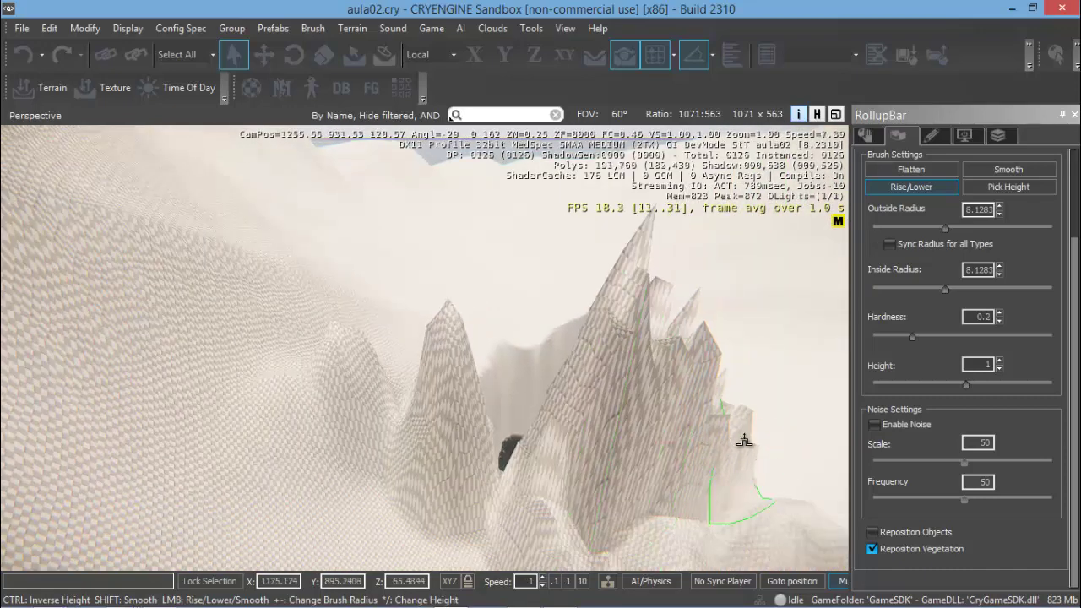
{"action": "scroll", "coordinate": [768, 434], "scroll_direction": "down", "scroll_amount": 4}
{"action": "key", "text": "d"}
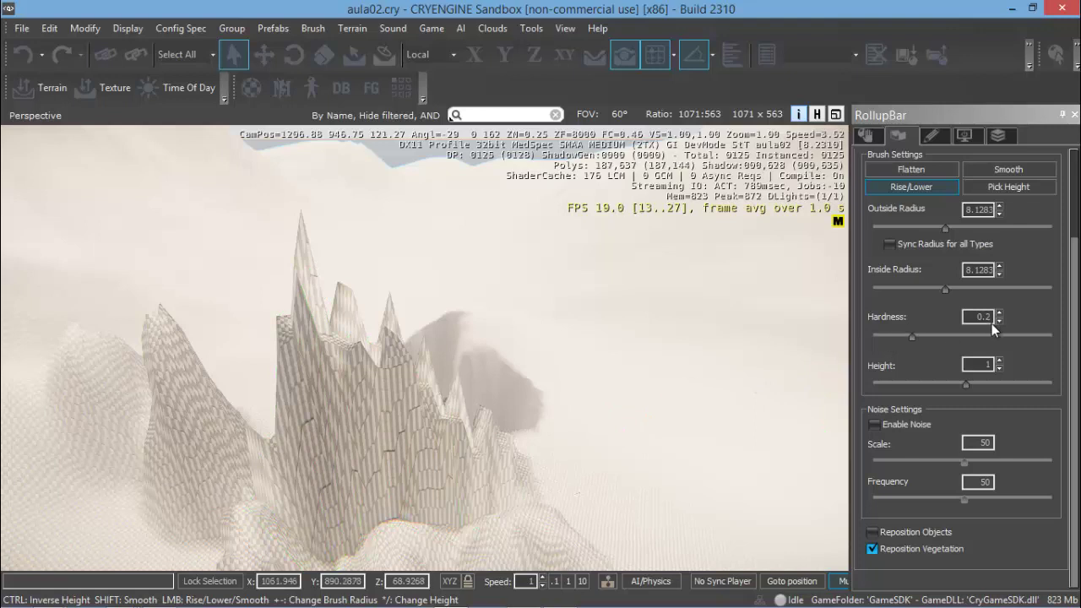
{"action": "left_click_drag", "start_coordinate": [1077, 221], "coordinate": [1076, 153]}
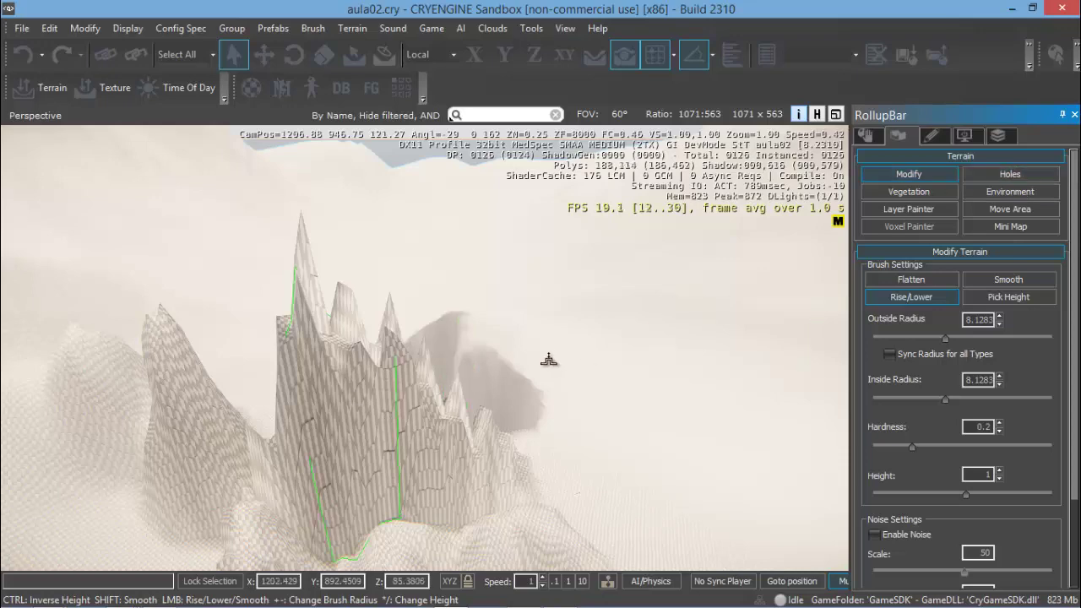
{"action": "key", "text": "w"}
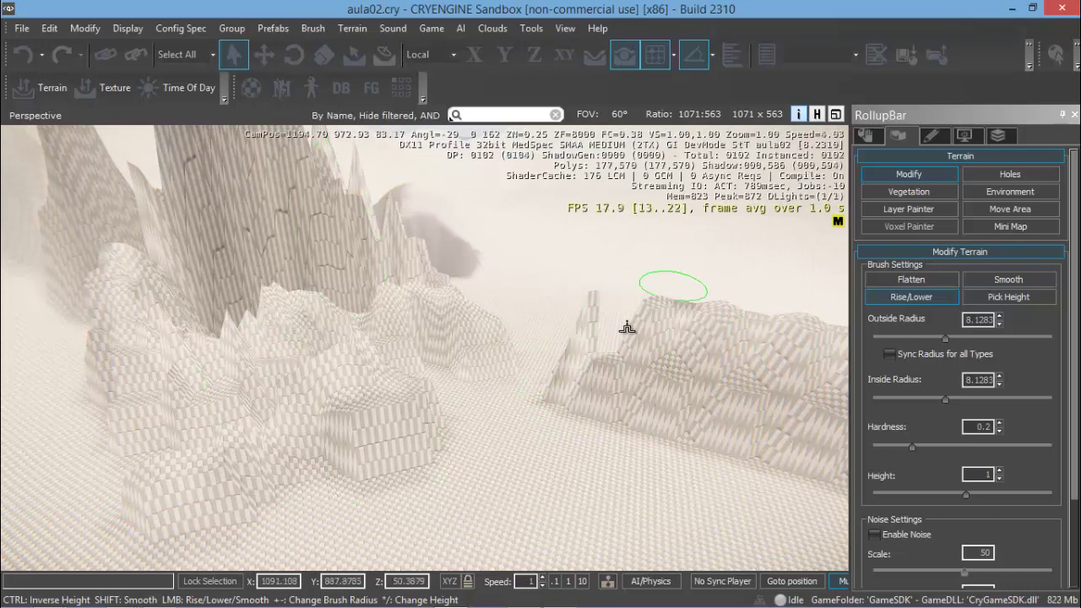
{"action": "key", "text": "Escape"}
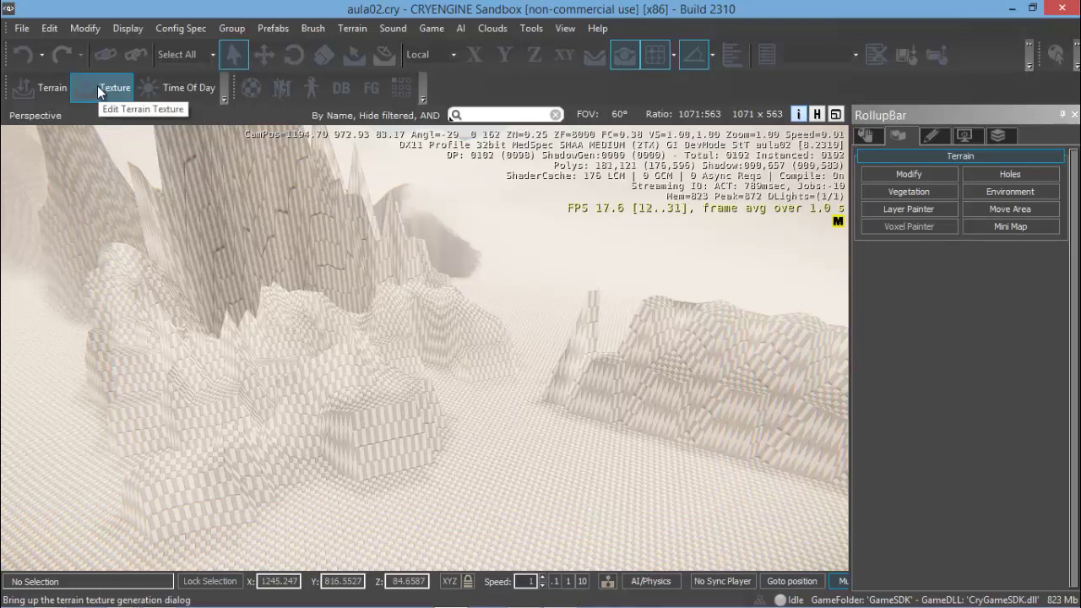
Step: Open the Terrain Texture Layers and rename the Default layer to Terreno
{"action": "left_click", "coordinate": [360, 32]}
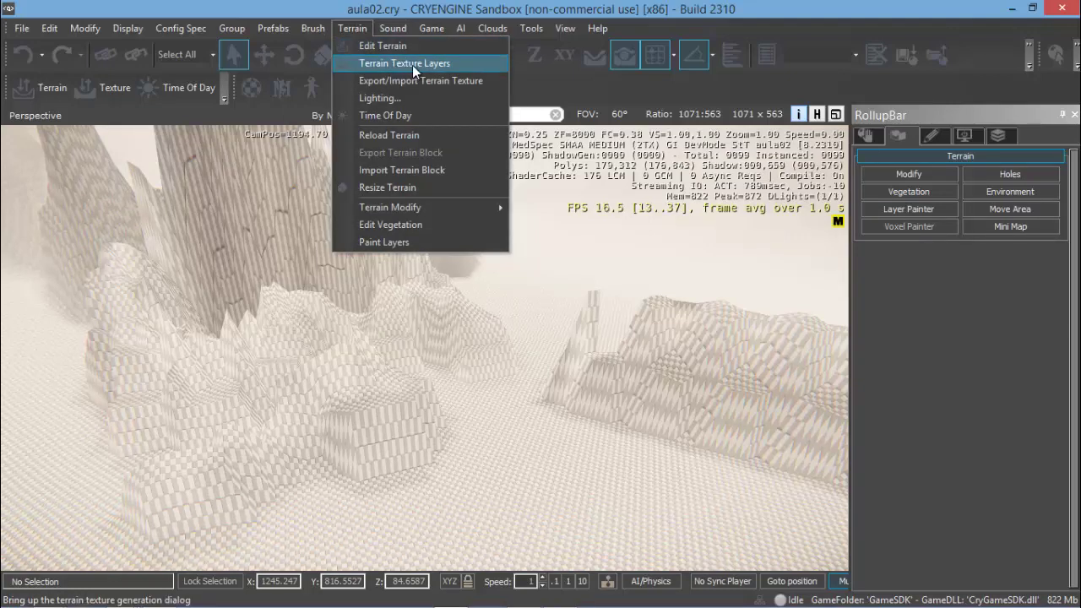
{"action": "left_click", "coordinate": [97, 89]}
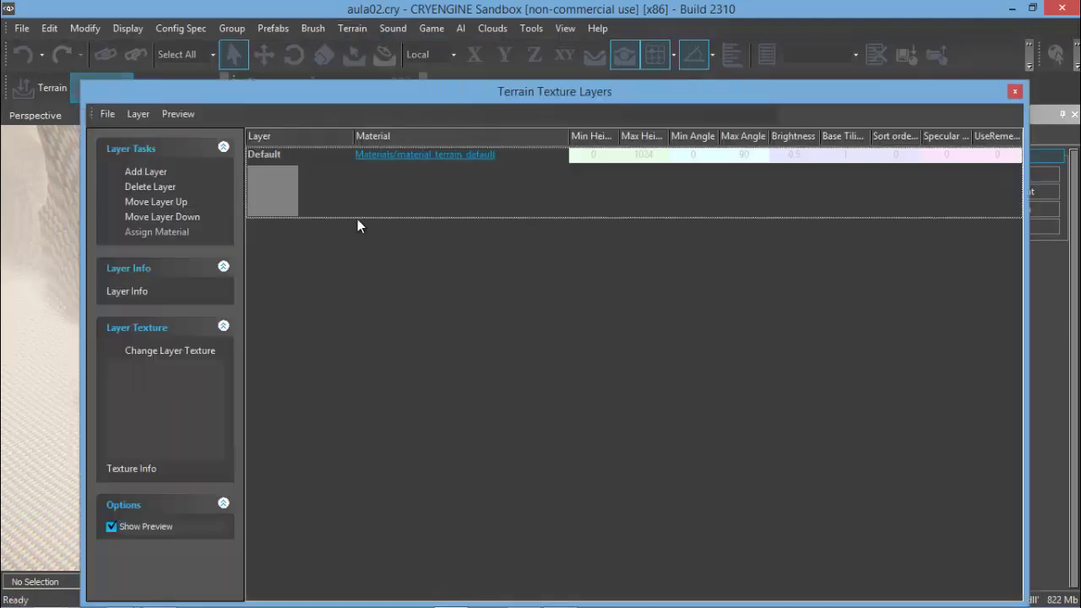
{"action": "left_click_drag", "start_coordinate": [413, 86], "coordinate": [405, 45]}
{"action": "left_click", "coordinate": [351, 154]}
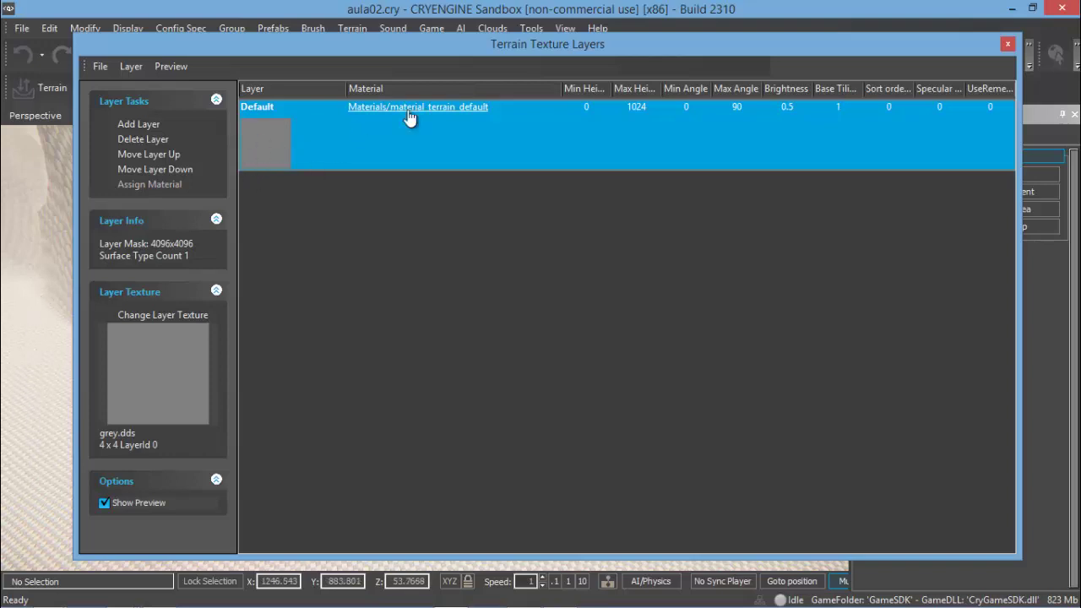
{"action": "left_click", "coordinate": [254, 108]}
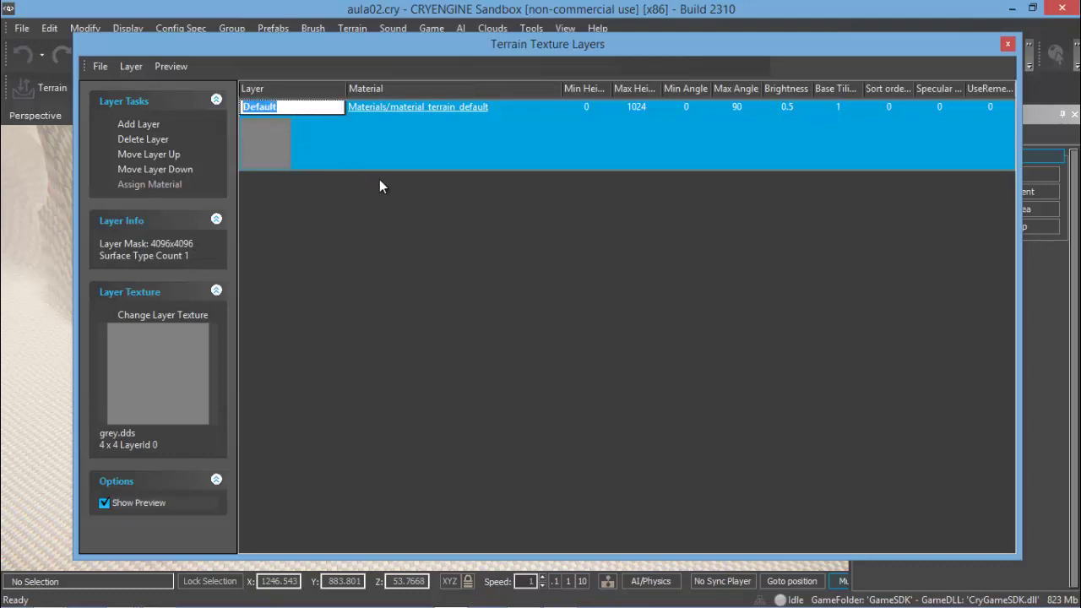
{"action": "type", "text": "Terreno"}
{"action": "key", "text": "Return"}
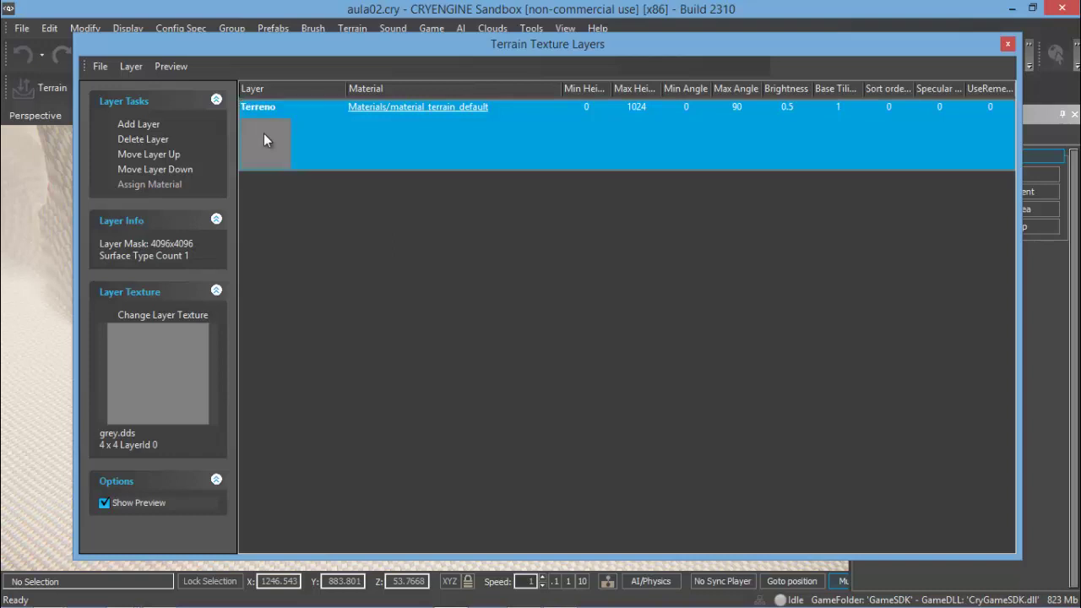
Step: Open the Terreno layer's material in the Material Editor and select the material_terrain_default preview
{"action": "left_click", "coordinate": [406, 108]}
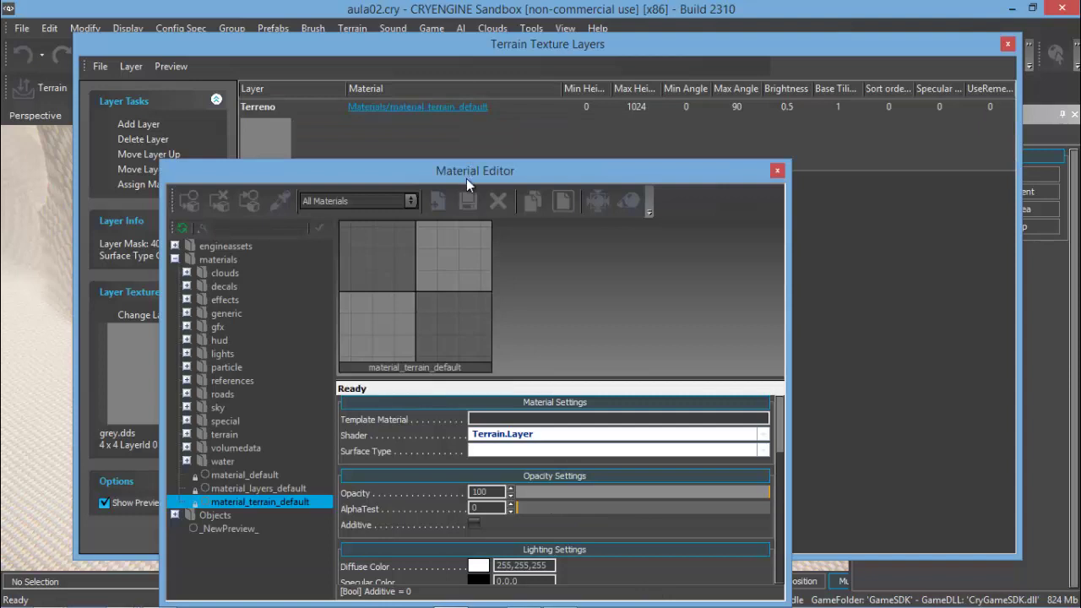
{"action": "left_click_drag", "start_coordinate": [466, 173], "coordinate": [506, 127]}
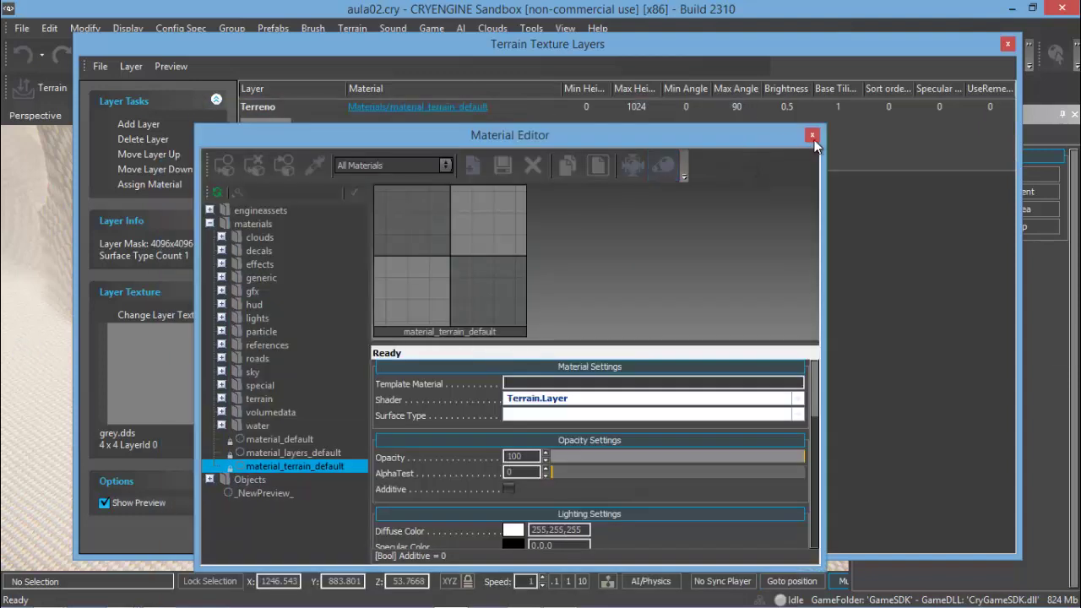
{"action": "left_click", "coordinate": [819, 124]}
{"action": "left_click", "coordinate": [420, 109]}
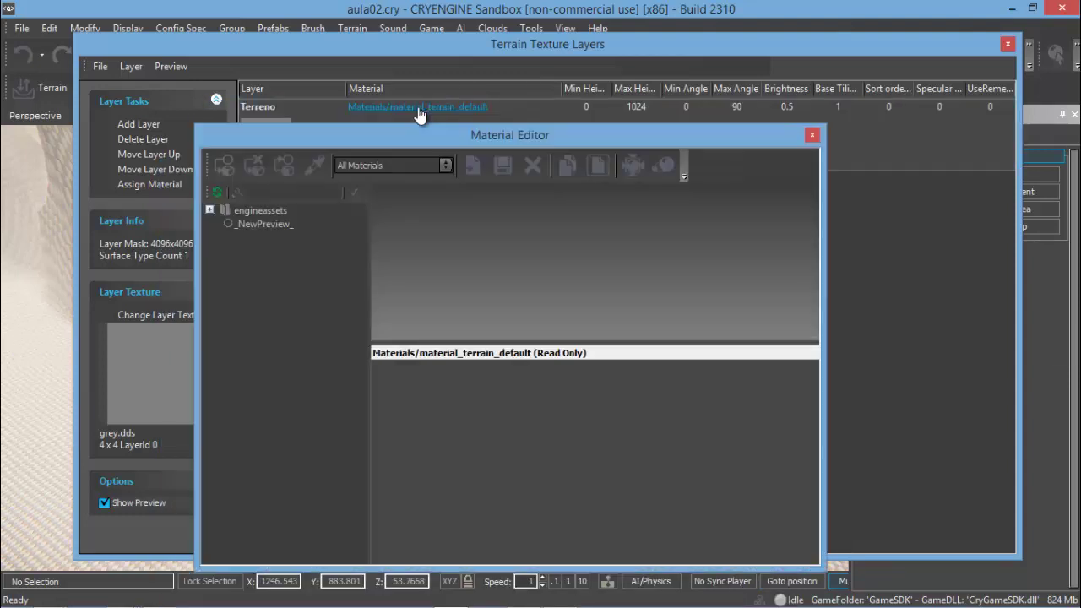
{"action": "left_click_drag", "start_coordinate": [470, 136], "coordinate": [483, 65]}
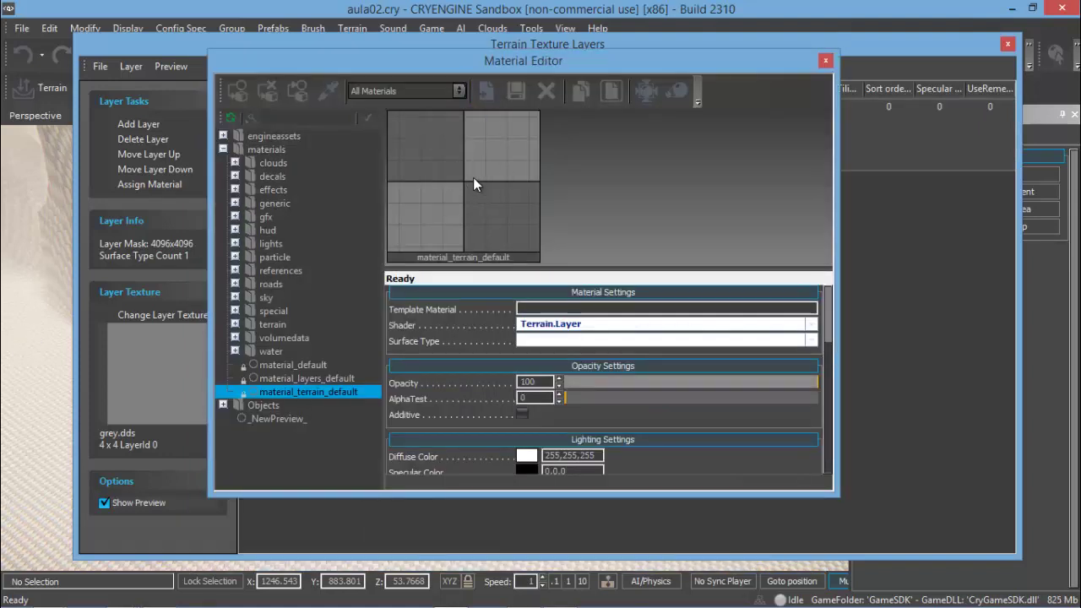
{"action": "left_click", "coordinate": [473, 179]}
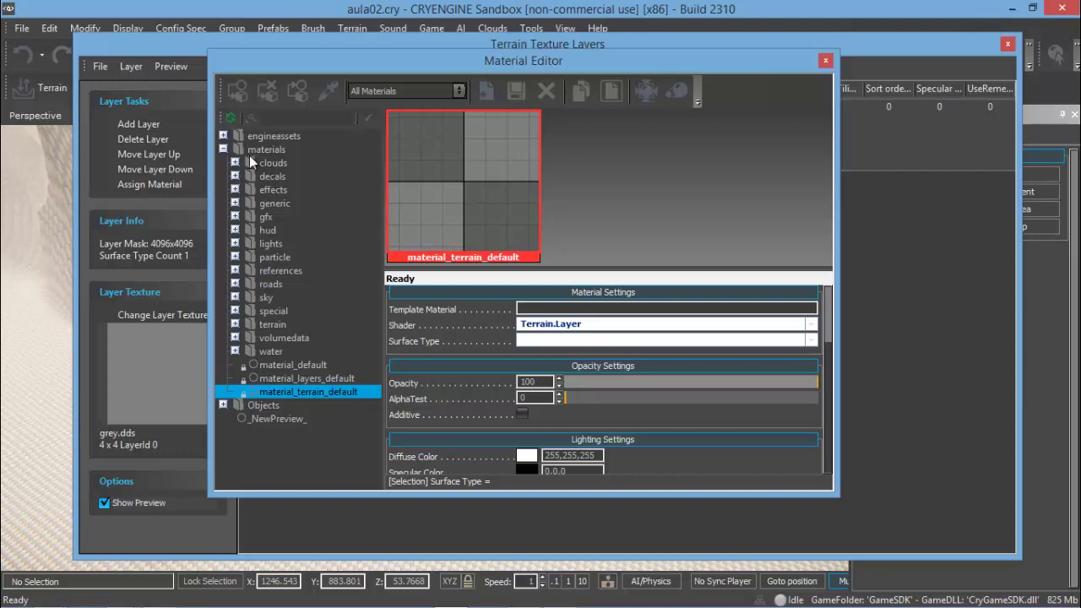
Step: Select the grass_1 material from the terrain materials folder and examine its texture maps
{"action": "left_click", "coordinate": [235, 326]}
{"action": "left_click", "coordinate": [288, 421]}
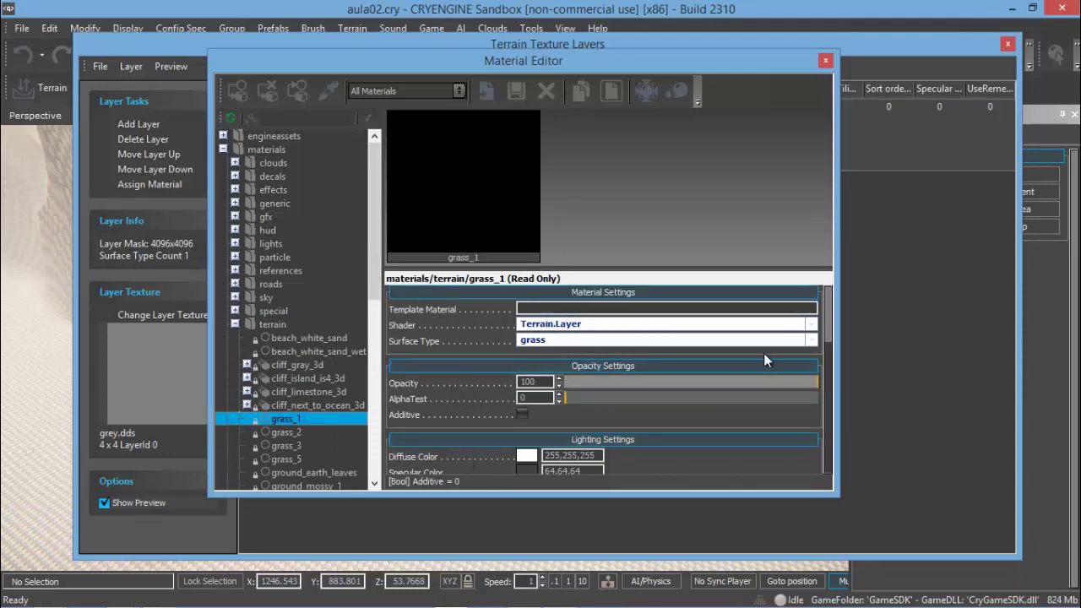
{"action": "left_click_drag", "start_coordinate": [827, 354], "coordinate": [828, 397]}
{"action": "scroll", "coordinate": [828, 397], "scroll_direction": "down", "scroll_amount": 2}
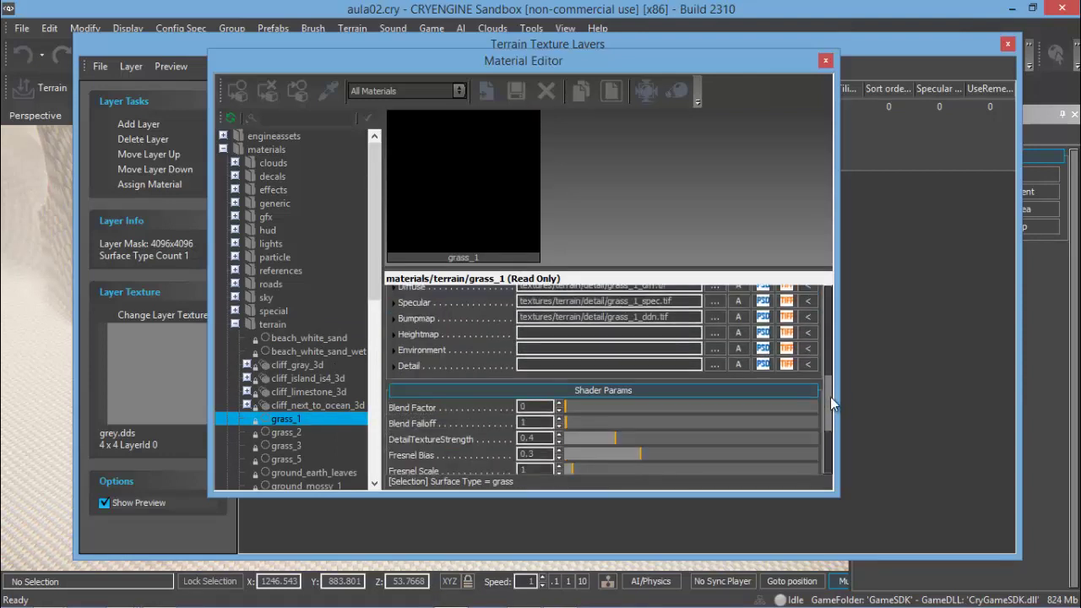
{"action": "scroll", "coordinate": [828, 397], "scroll_direction": "up", "scroll_amount": 1}
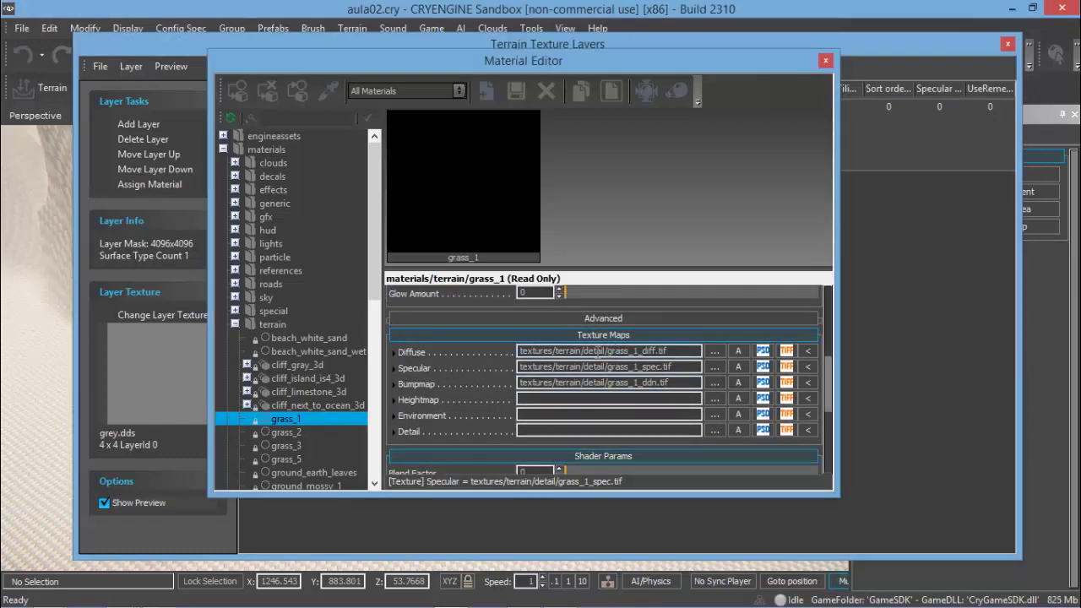
Step: Check the grass_1 diffuse and specular maps, assign the material to the Terreno layer, and close the Terrain Texture Layers
{"action": "mouse_move", "coordinate": [572, 352]}
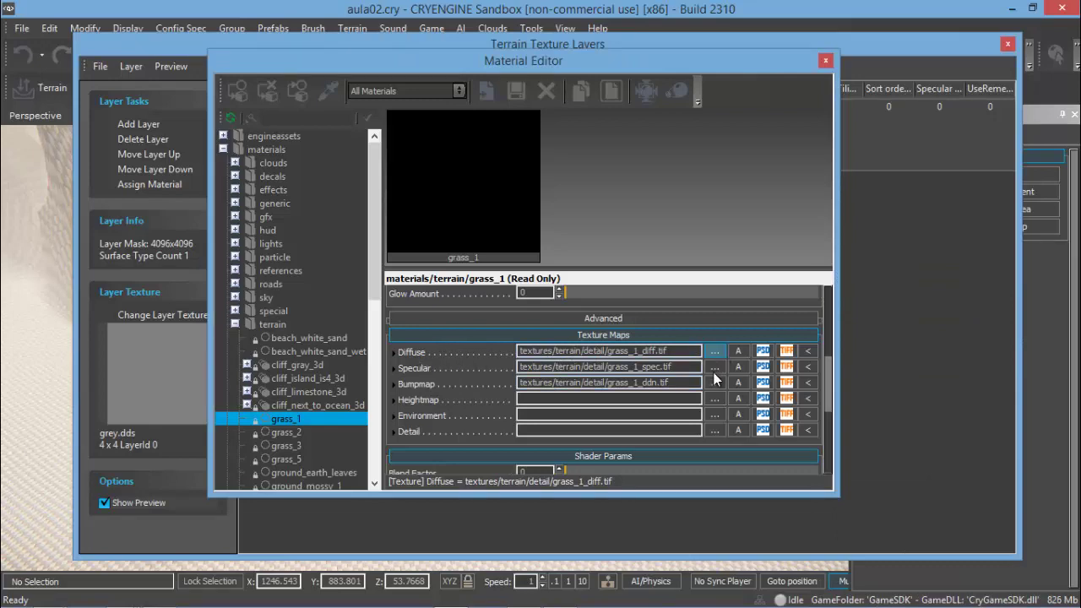
{"action": "mouse_move", "coordinate": [714, 372]}
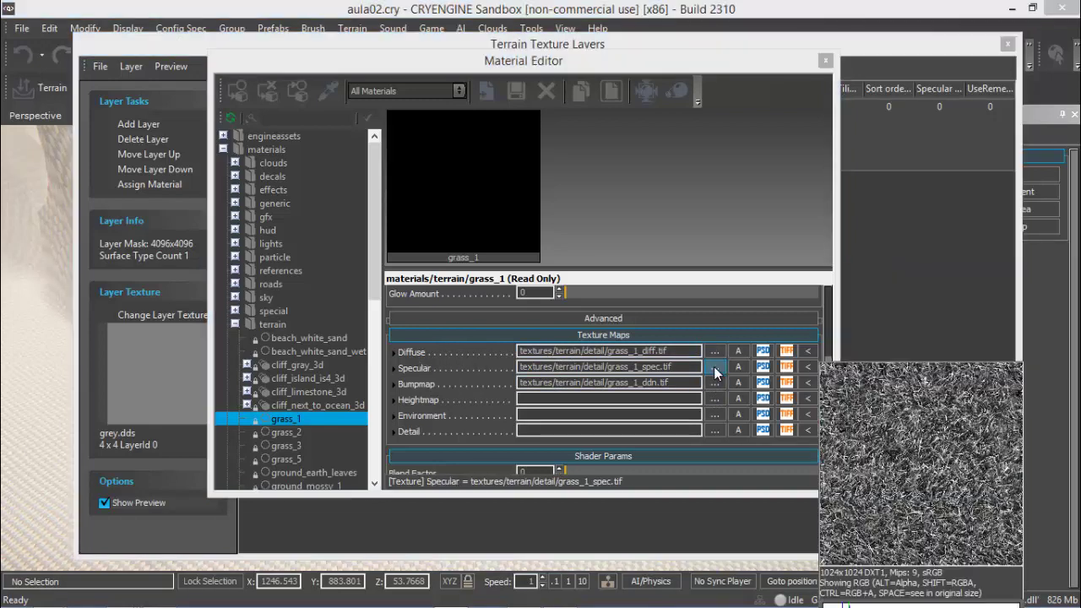
{"action": "mouse_move", "coordinate": [662, 348]}
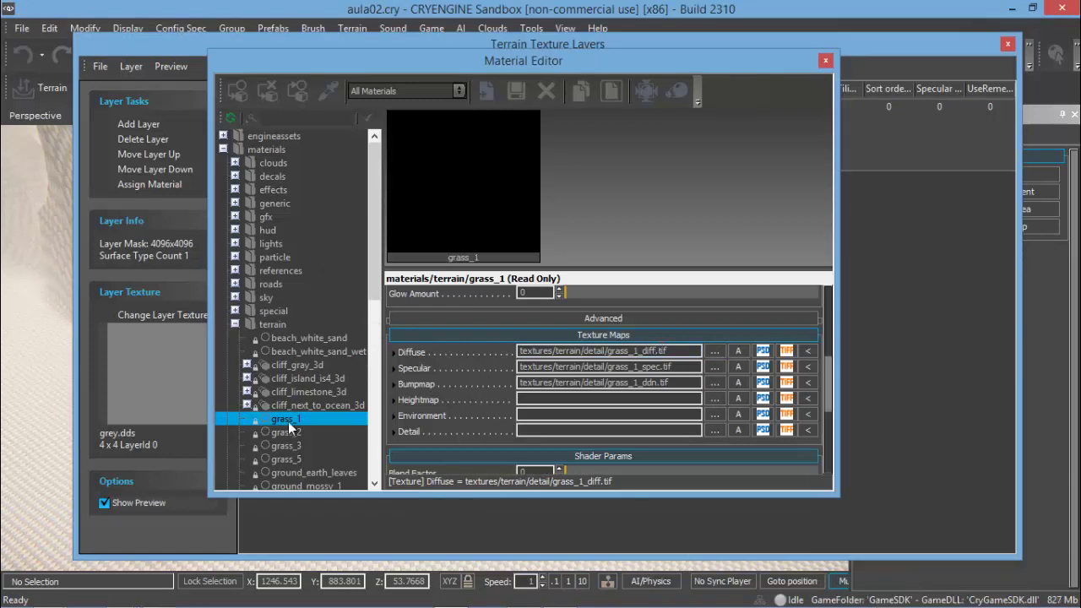
{"action": "left_click", "coordinate": [825, 61]}
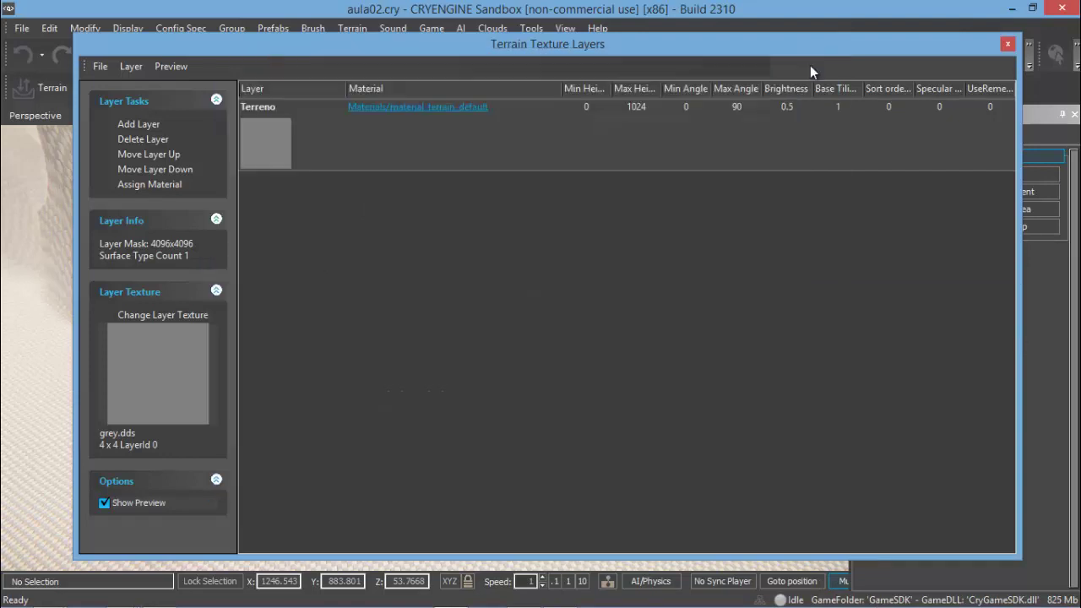
{"action": "left_click", "coordinate": [388, 148]}
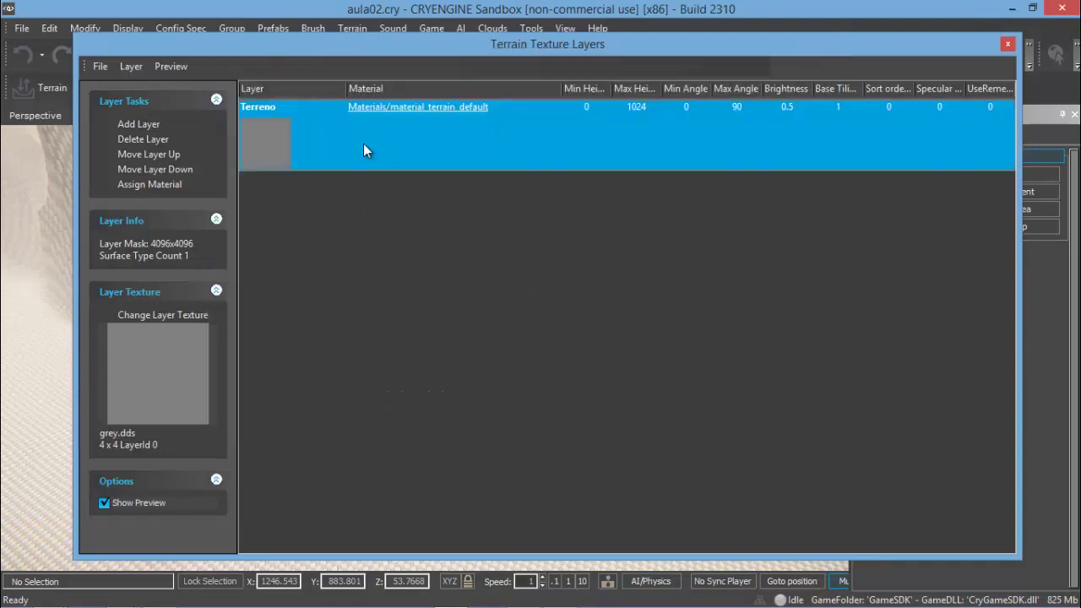
{"action": "left_click", "coordinate": [165, 192]}
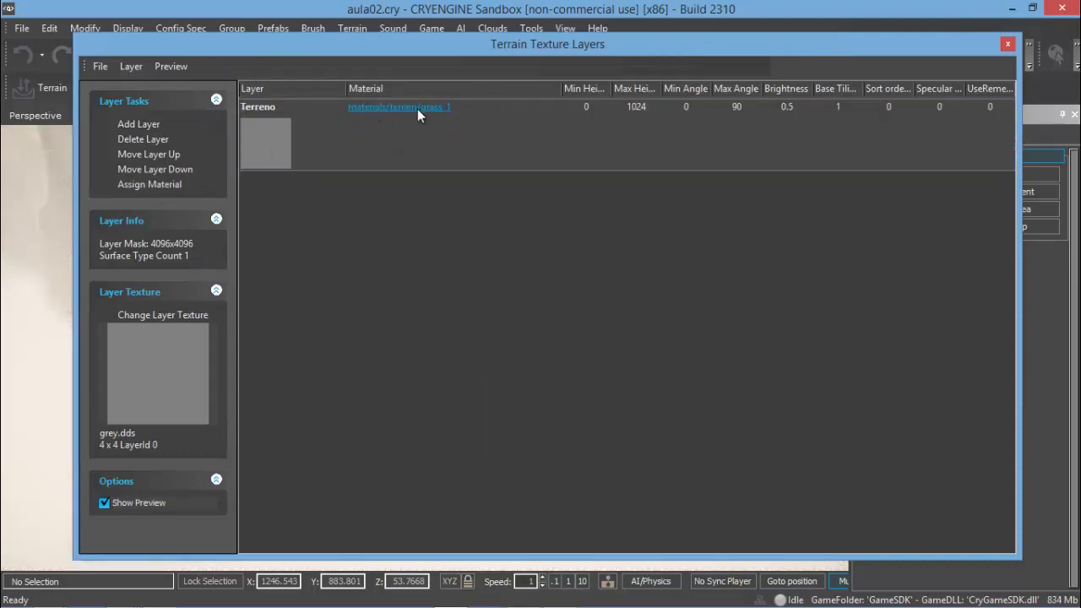
{"action": "left_click", "coordinate": [1007, 45]}
Step: Bring the view down to the flat ground facing the sculpted spikes
{"action": "scroll", "coordinate": [412, 436], "scroll_direction": "down", "scroll_amount": 5}
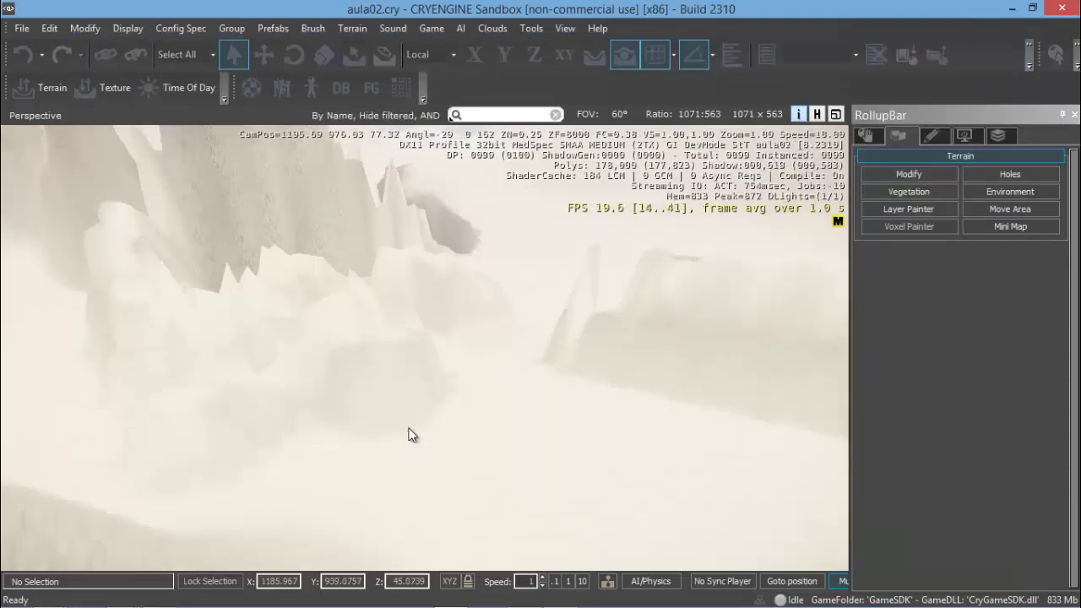
{"action": "scroll", "coordinate": [412, 434], "scroll_direction": "down", "scroll_amount": 8}
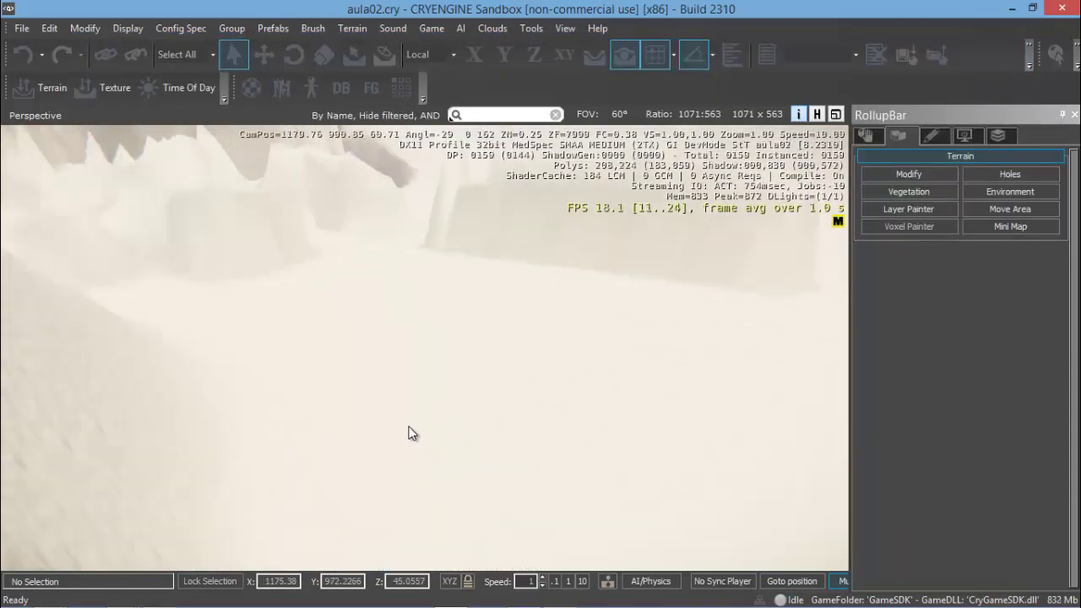
{"action": "scroll", "coordinate": [406, 422], "scroll_direction": "up", "scroll_amount": 5}
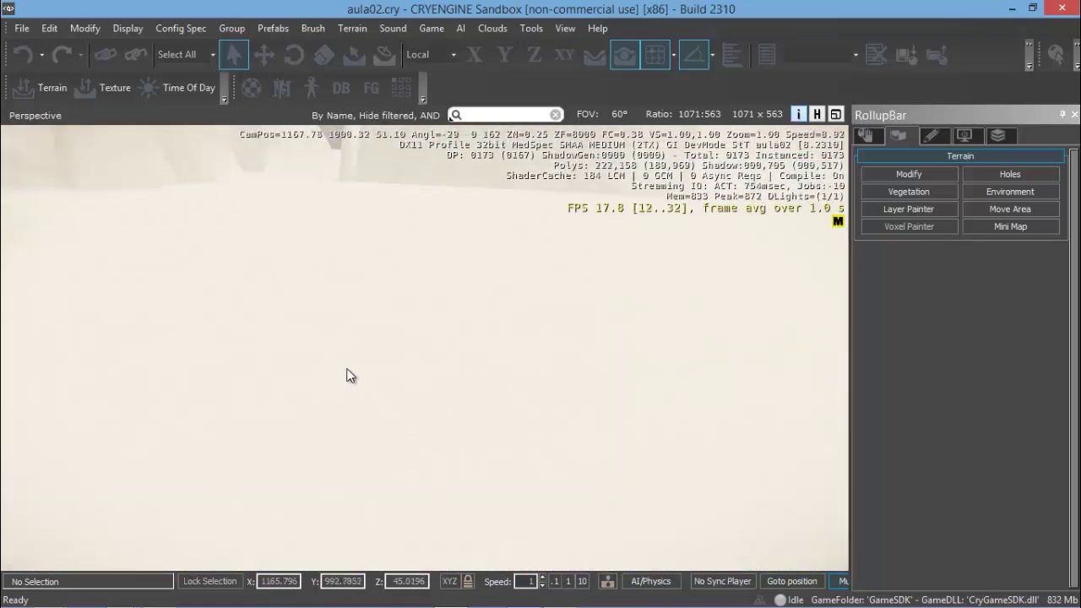
{"action": "right_click_drag", "start_coordinate": [351, 375], "coordinate": [338, 446]}
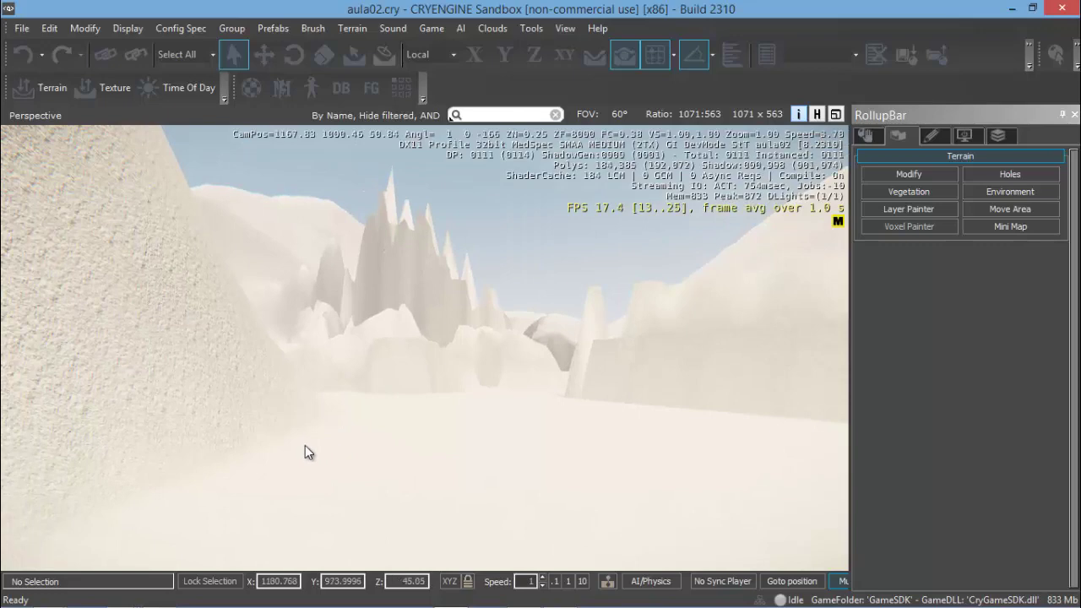
{"action": "middle_click_drag", "start_coordinate": [304, 445], "coordinate": [305, 444]}
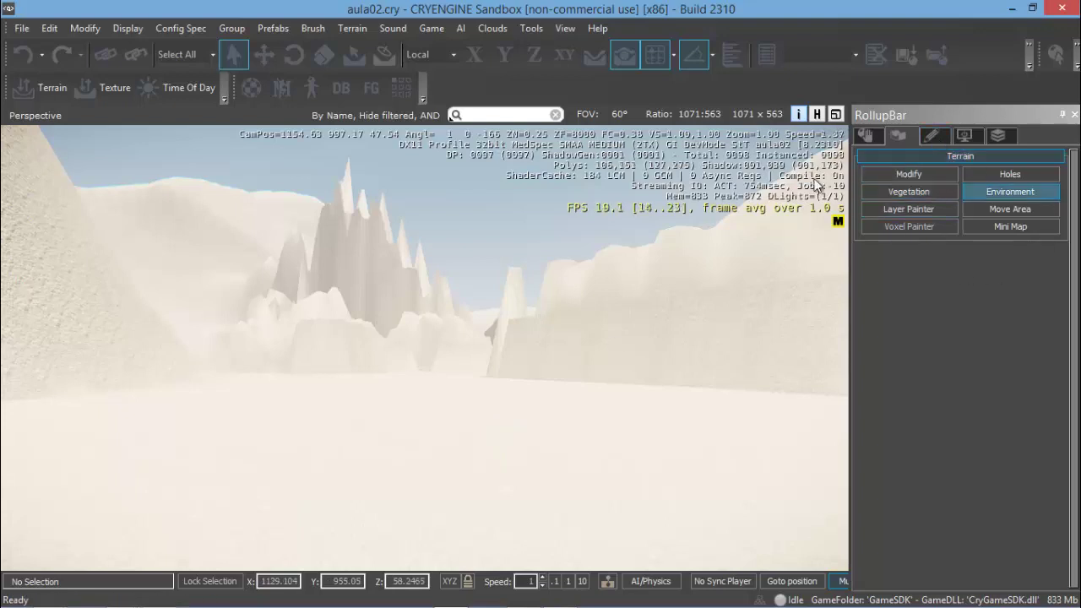
{"action": "left_click", "coordinate": [893, 137]}
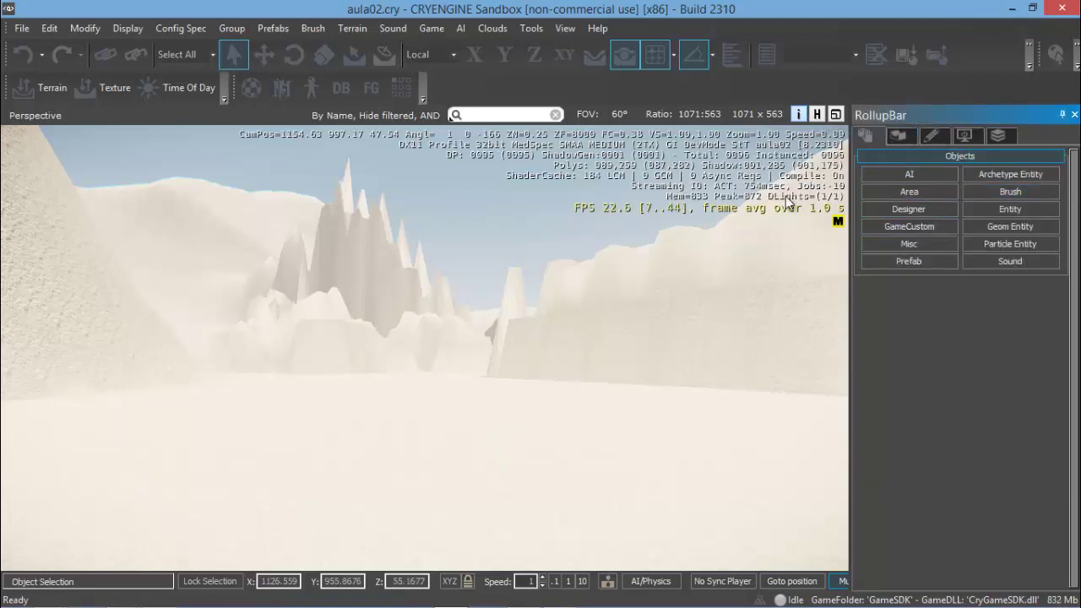
{"action": "left_click", "coordinate": [902, 134]}
{"action": "left_click", "coordinate": [892, 139]}
{"action": "left_click", "coordinate": [1011, 192]}
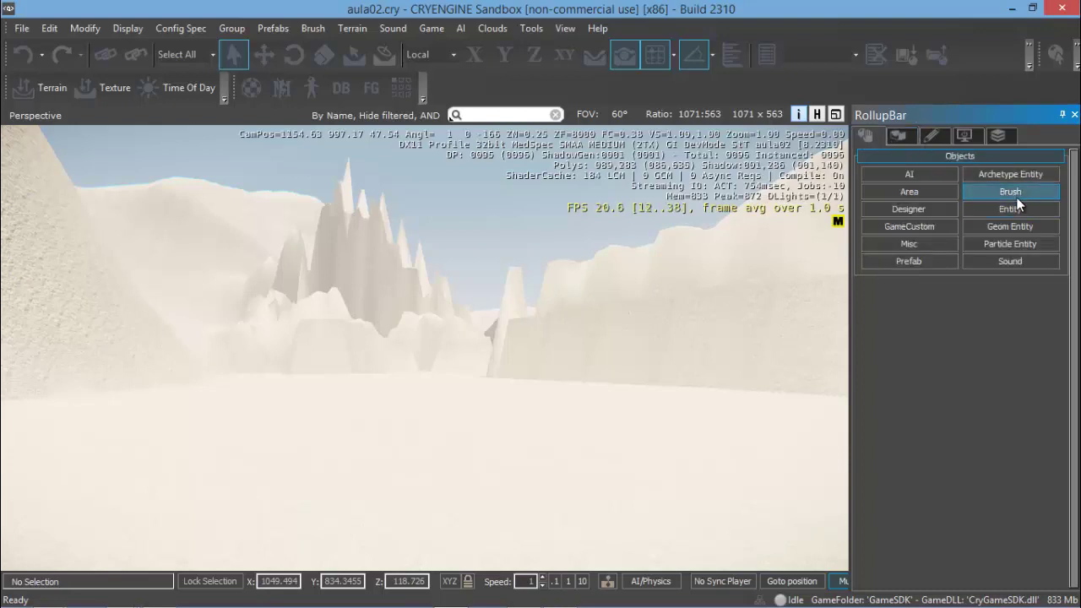
Step: Try to give the Terreno layer a green colour (hue 79, saturation 78, luminance 115) in the Layer Painter, and leave the tool
{"action": "left_click", "coordinate": [902, 136]}
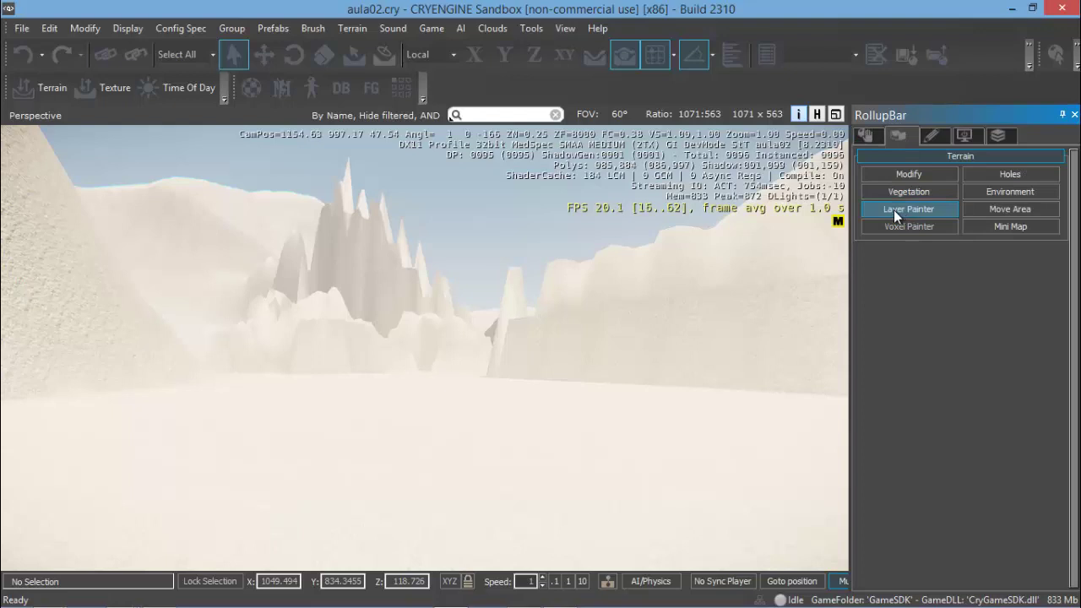
{"action": "left_click", "coordinate": [901, 213]}
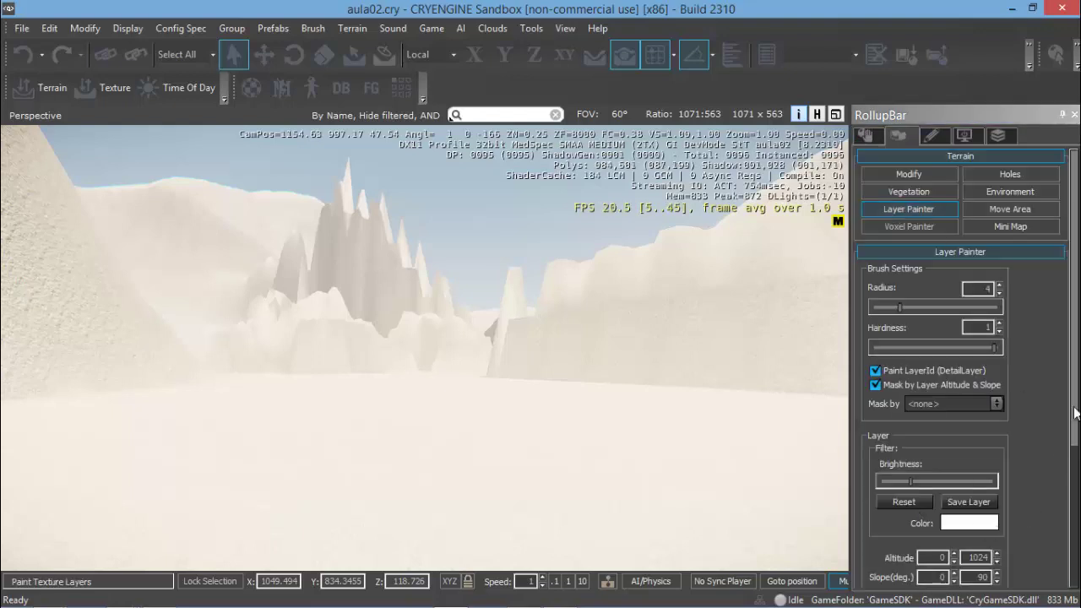
{"action": "scroll", "coordinate": [1075, 382], "scroll_direction": "down", "scroll_amount": 5}
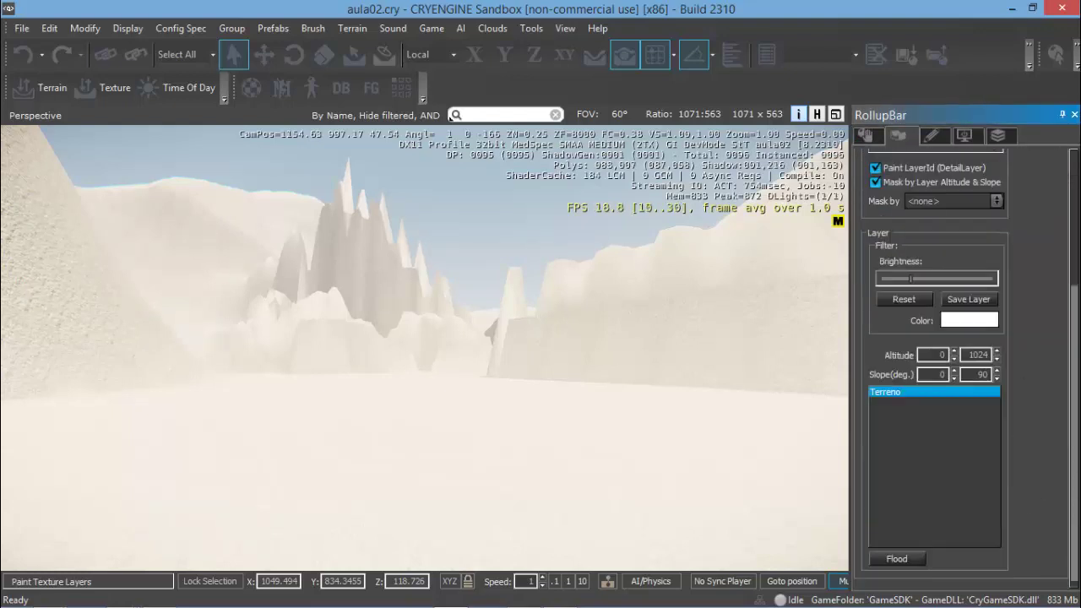
{"action": "left_click", "coordinate": [977, 313]}
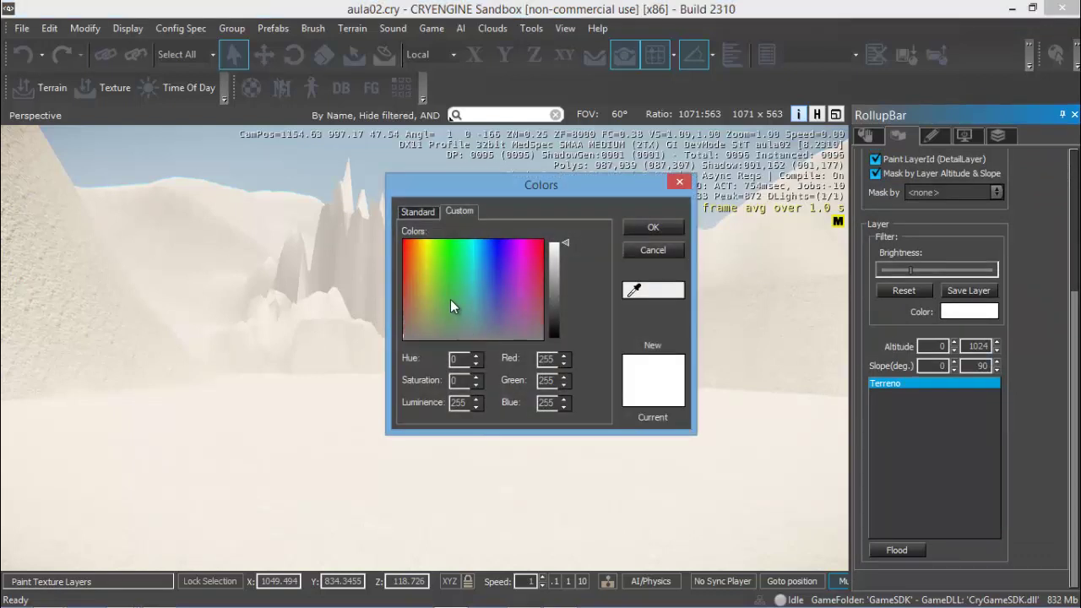
{"action": "mouse_move", "coordinate": [450, 300]}
{"action": "left_mouse_down"}
{"action": "mouse_move", "coordinate": [446, 323]}
{"action": "mouse_move", "coordinate": [446, 310]}
{"action": "left_mouse_up"}
{"action": "left_click", "coordinate": [554, 295]}
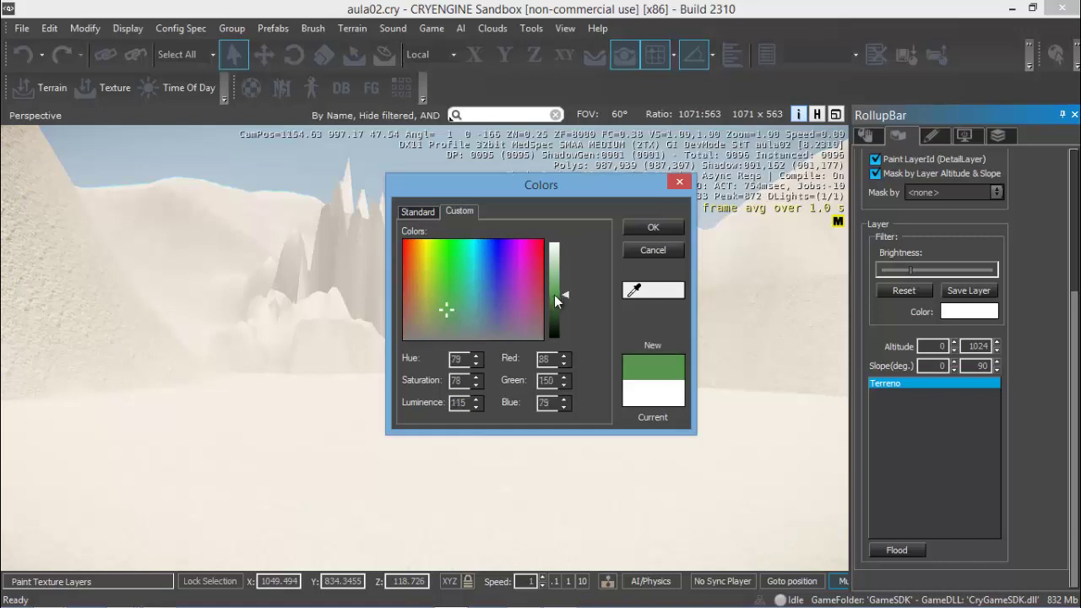
{"action": "left_click", "coordinate": [652, 229]}
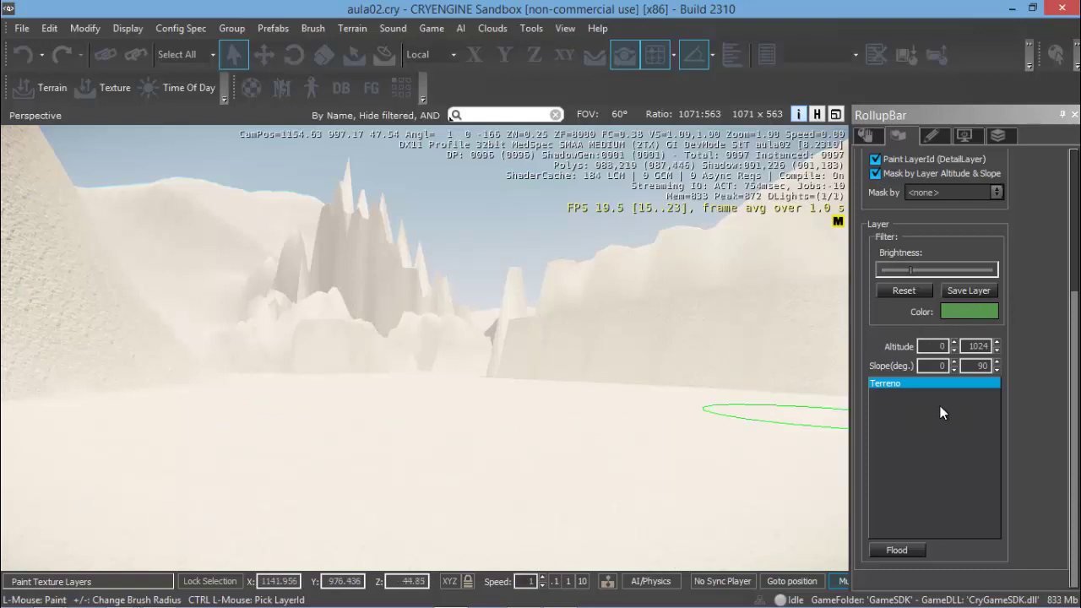
{"action": "key", "text": "Escape"}
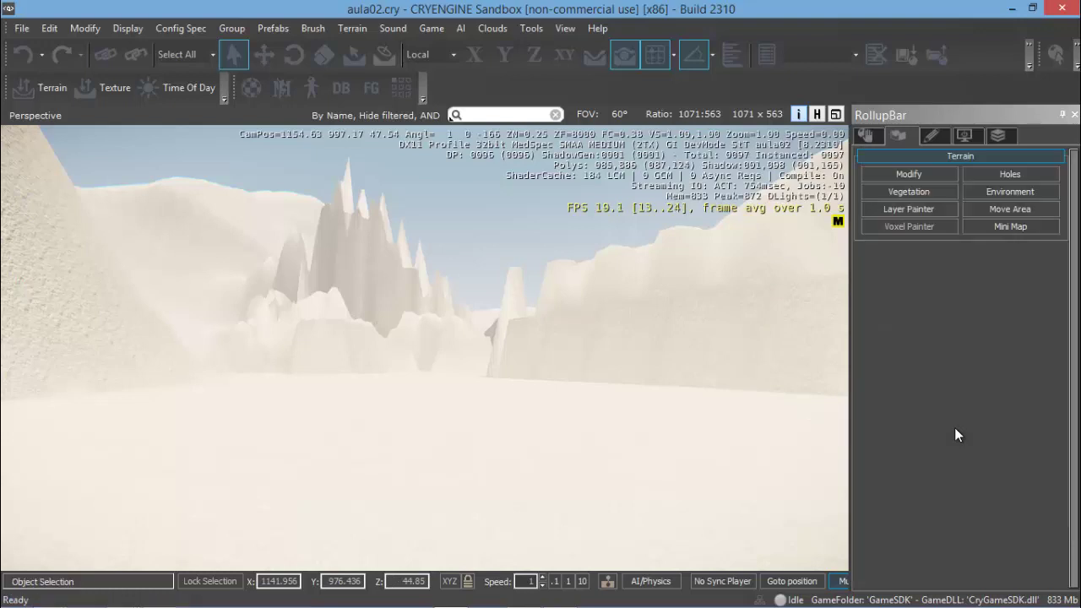
Step: In the Layer Painter, set the Terreno layer's colour to a medium green and save the layer
{"action": "left_click", "coordinate": [908, 210]}
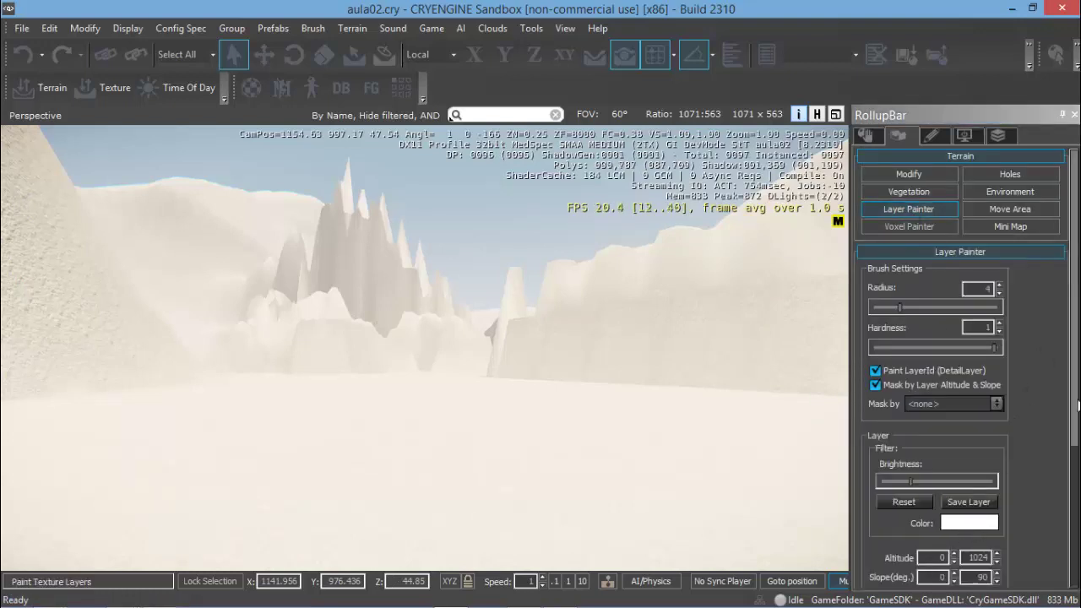
{"action": "scroll", "coordinate": [963, 376], "scroll_direction": "down", "scroll_amount": 3}
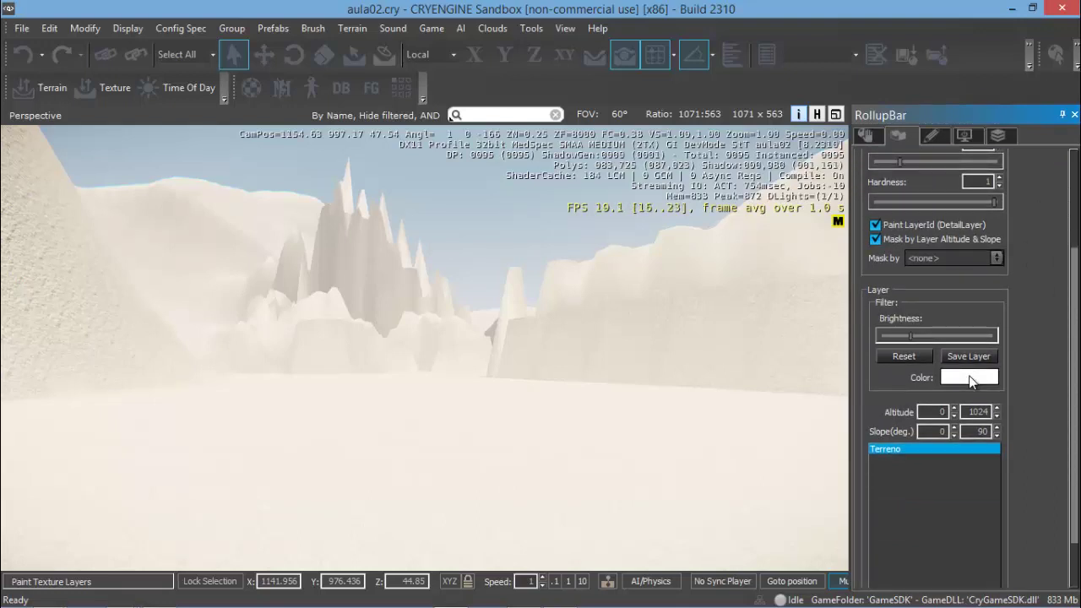
{"action": "left_click", "coordinate": [970, 378]}
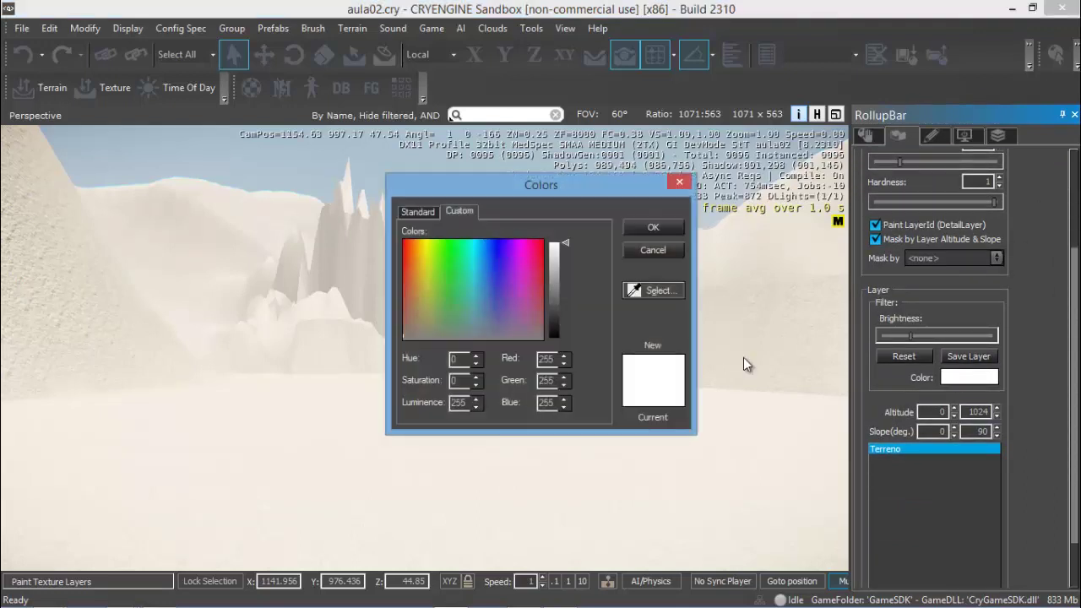
{"action": "left_click", "coordinate": [455, 299]}
{"action": "left_click", "coordinate": [557, 300]}
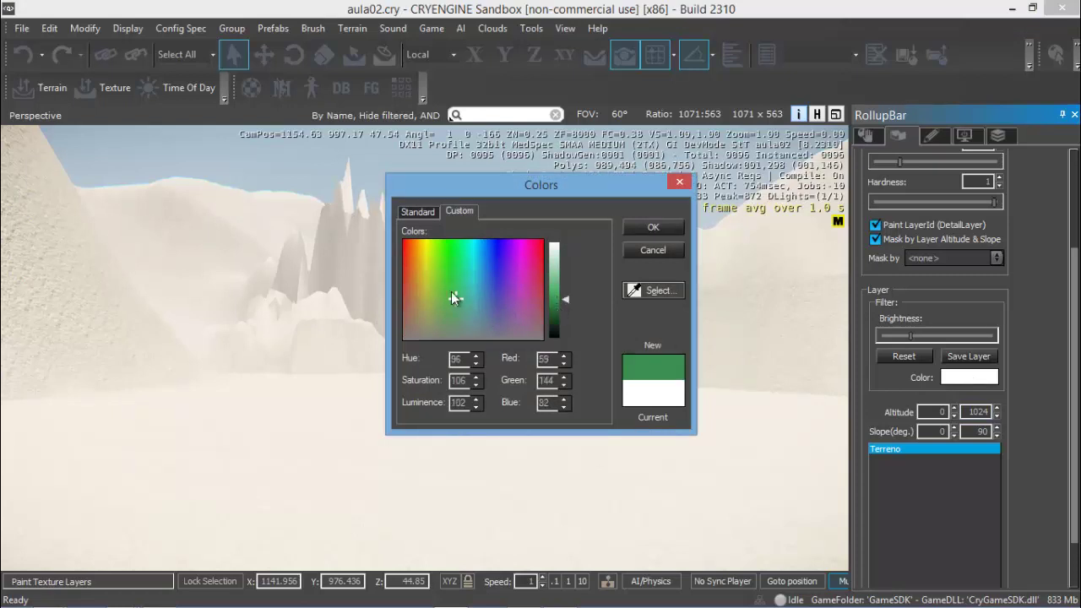
{"action": "left_click_drag", "start_coordinate": [455, 298], "coordinate": [447, 301]}
{"action": "left_click", "coordinate": [658, 231]}
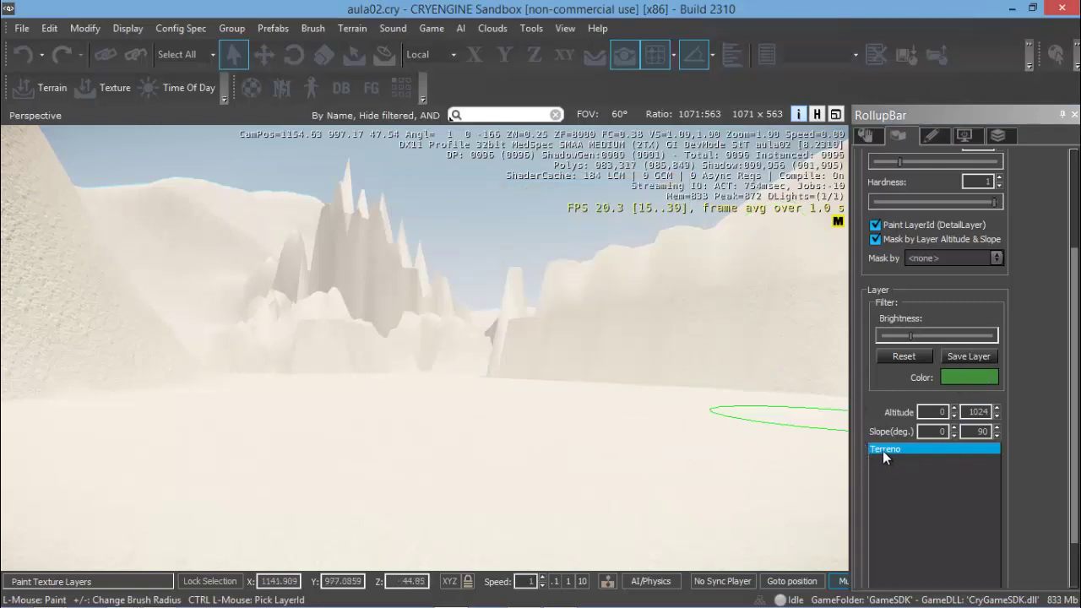
{"action": "left_click", "coordinate": [963, 357]}
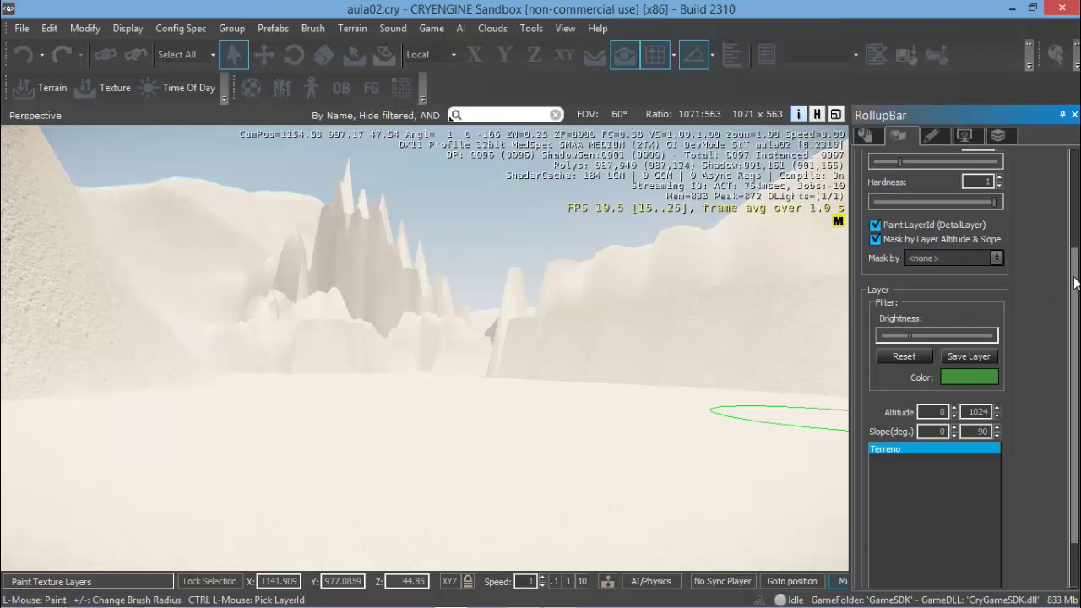
Step: Set the Layer Painter brush hardness to 0.4 and its radius to about 4.79
{"action": "left_click_drag", "start_coordinate": [1072, 284], "coordinate": [1071, 188]}
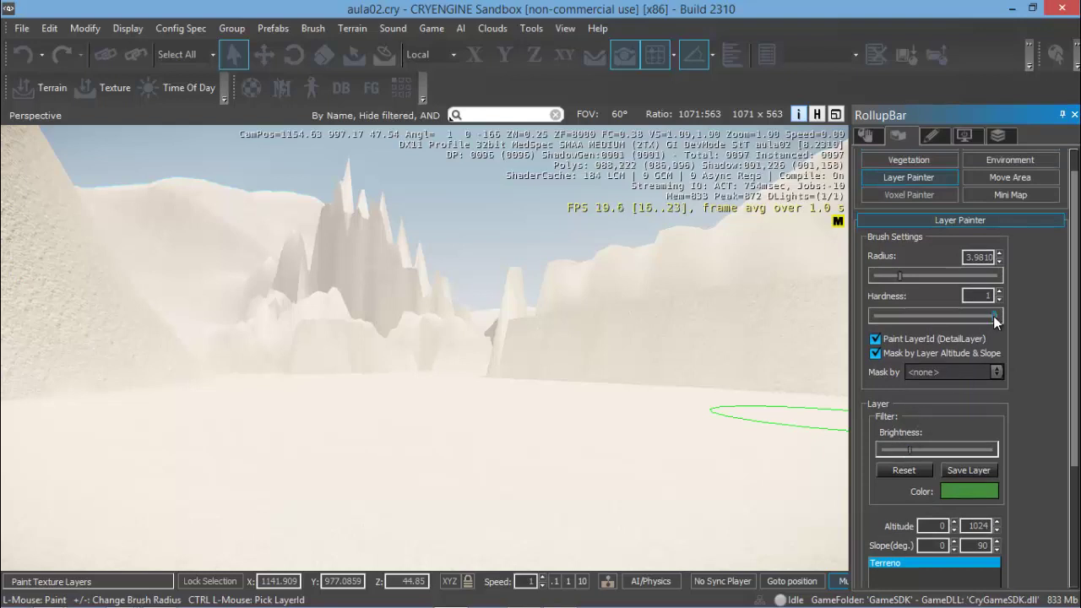
{"action": "left_click_drag", "start_coordinate": [993, 316], "coordinate": [919, 321]}
{"action": "left_click", "coordinate": [912, 321]}
{"action": "left_click", "coordinate": [922, 317]}
{"action": "left_click", "coordinate": [909, 276]}
{"action": "left_click_drag", "start_coordinate": [898, 277], "coordinate": [902, 277]}
{"action": "left_click", "coordinate": [922, 317]}
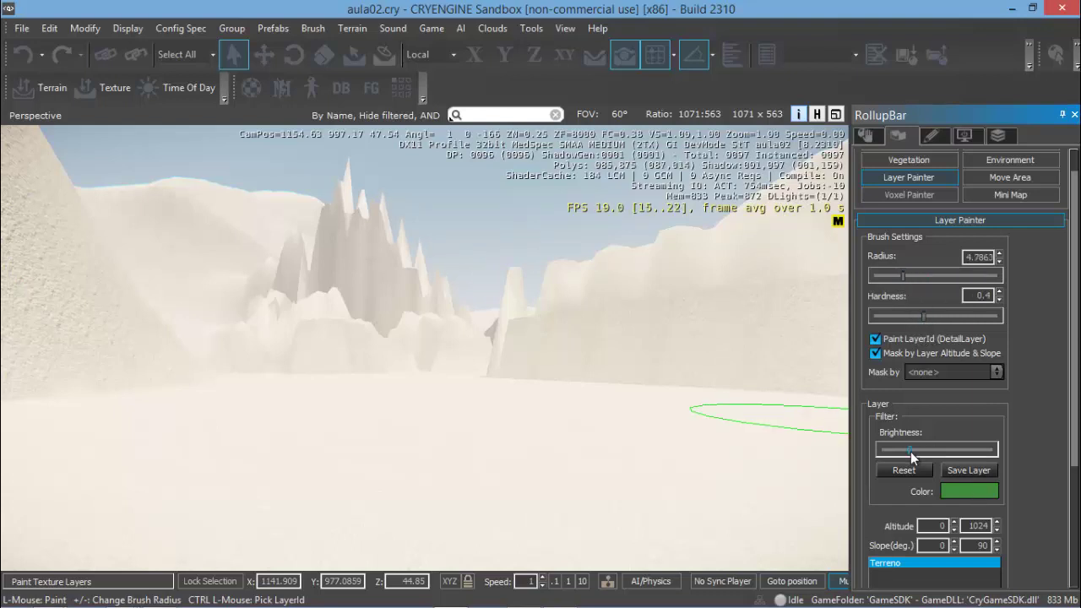
Step: Raise the layer brightness slightly and paint the green Terreno grass over the flat ground in front of the spikes
{"action": "left_click_drag", "start_coordinate": [911, 451], "coordinate": [916, 451]}
{"action": "scroll", "coordinate": [934, 325], "scroll_direction": "down", "scroll_amount": 5}
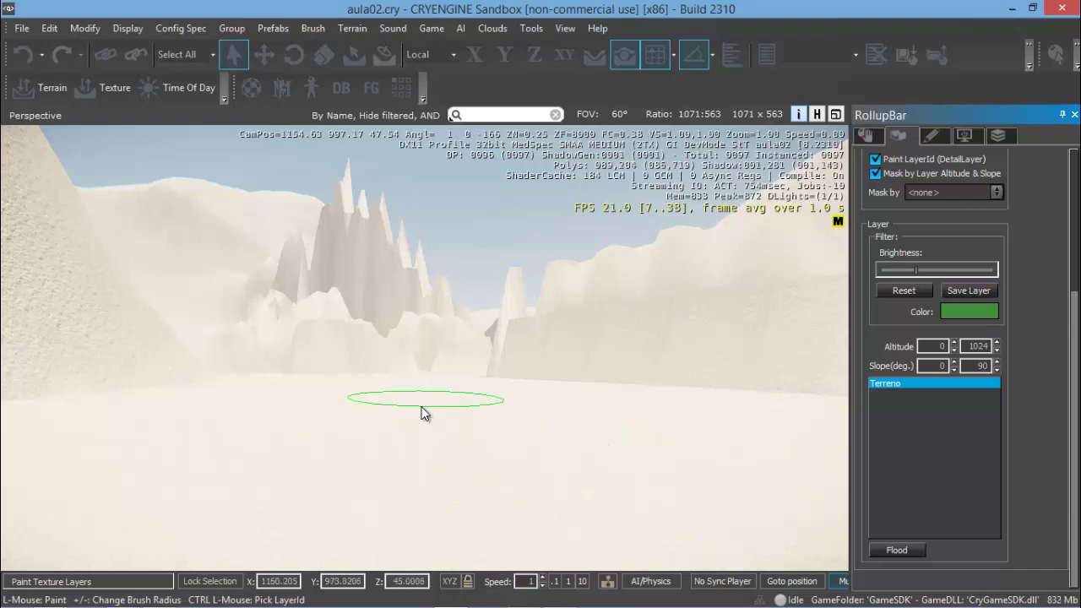
{"action": "mouse_move", "coordinate": [424, 444]}
{"action": "left_mouse_down"}
{"action": "mouse_move", "coordinate": [475, 490]}
{"action": "mouse_move", "coordinate": [650, 464]}
{"action": "mouse_move", "coordinate": [569, 428]}
{"action": "mouse_move", "coordinate": [463, 436]}
{"action": "mouse_move", "coordinate": [715, 530]}
{"action": "mouse_move", "coordinate": [438, 550]}
{"action": "mouse_move", "coordinate": [516, 479]}
{"action": "mouse_move", "coordinate": [623, 498]}
{"action": "mouse_move", "coordinate": [627, 490]}
{"action": "mouse_move", "coordinate": [475, 501]}
{"action": "mouse_move", "coordinate": [441, 536]}
{"action": "mouse_move", "coordinate": [581, 521]}
{"action": "mouse_move", "coordinate": [712, 469]}
{"action": "mouse_move", "coordinate": [761, 516]}
{"action": "mouse_move", "coordinate": [769, 499]}
{"action": "mouse_move", "coordinate": [737, 436]}
{"action": "mouse_move", "coordinate": [675, 448]}
{"action": "mouse_move", "coordinate": [765, 439]}
{"action": "mouse_move", "coordinate": [842, 509]}
{"action": "left_mouse_up"}
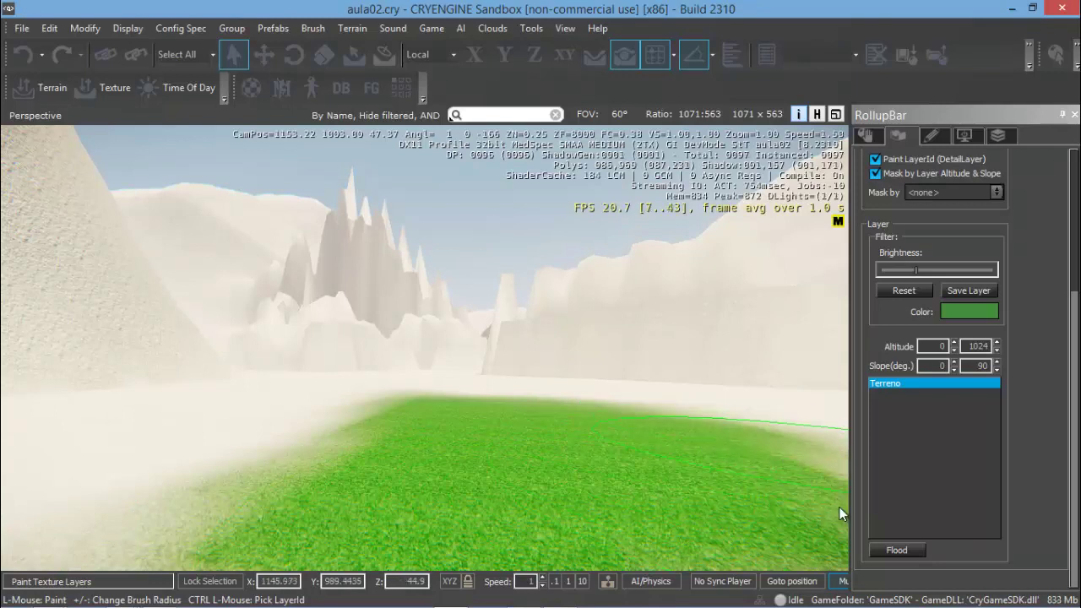
Step: Set the brush radius to 1000 and paint the Terreno layer over the surrounding terrain and hills
{"action": "left_click", "coordinate": [1077, 195]}
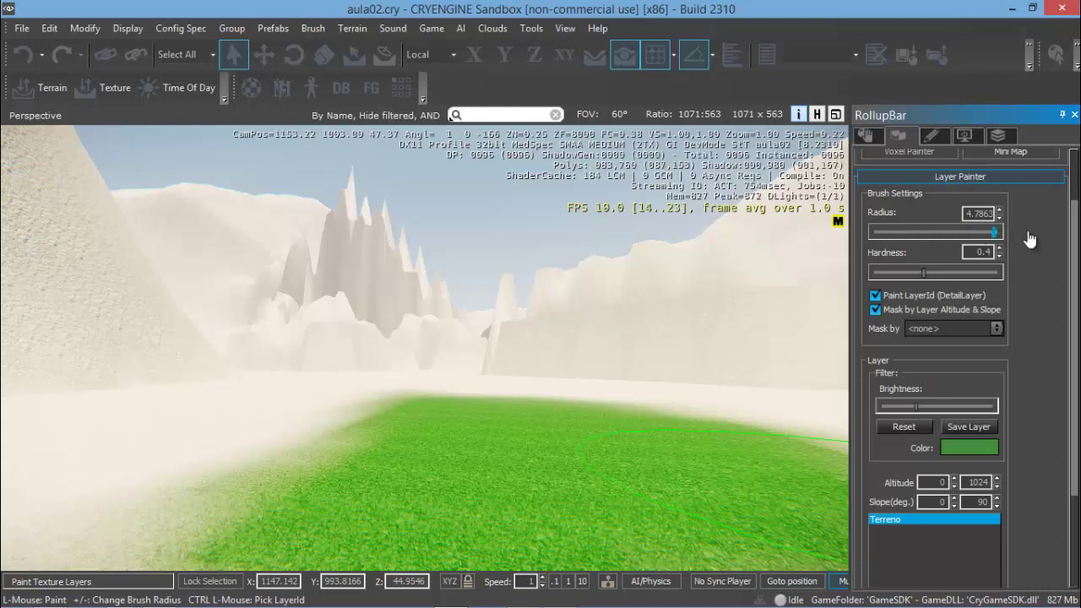
{"action": "left_click_drag", "start_coordinate": [1029, 239], "coordinate": [1031, 240]}
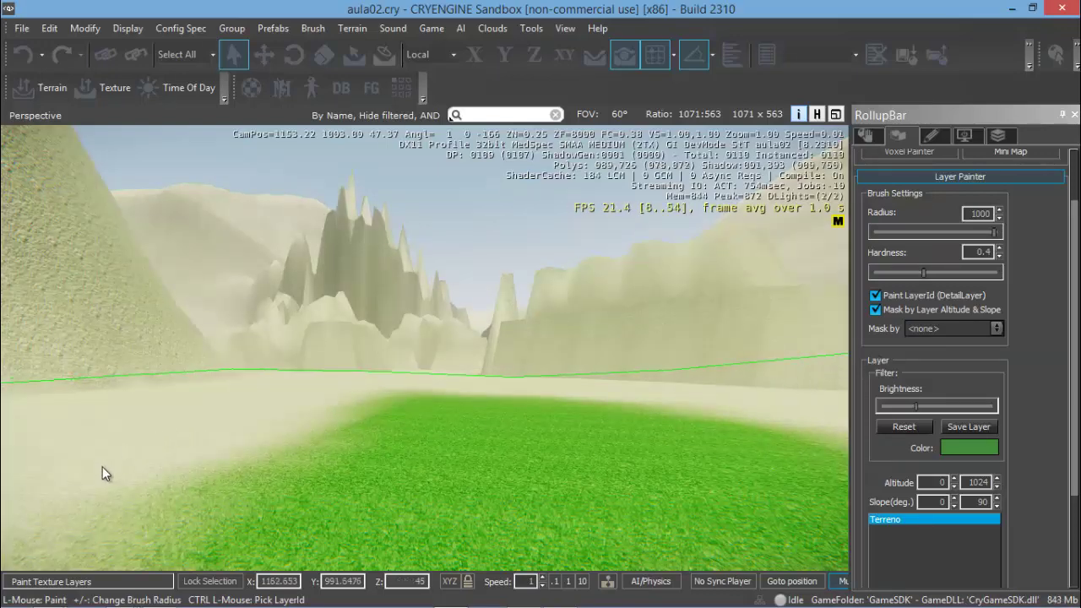
{"action": "mouse_move", "coordinate": [445, 392]}
{"action": "right_mouse_down"}
{"action": "mouse_move", "coordinate": [450, 411]}
{"action": "mouse_move", "coordinate": [454, 399]}
{"action": "right_mouse_up"}
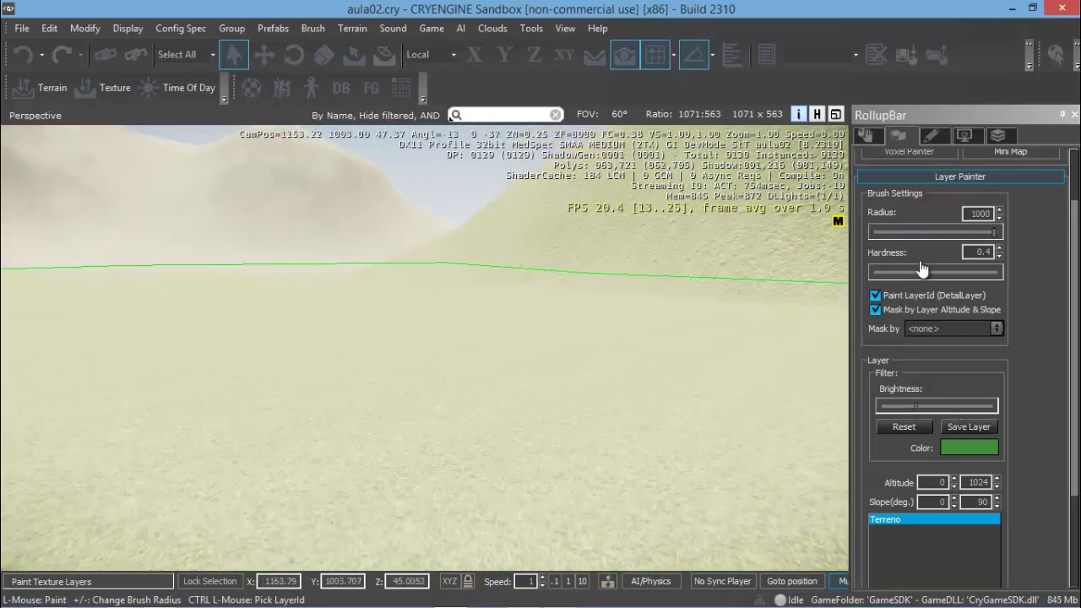
Step: Set the brush hardness to 0.89 and choose camera speed 10
{"action": "left_click_drag", "start_coordinate": [923, 273], "coordinate": [981, 273]}
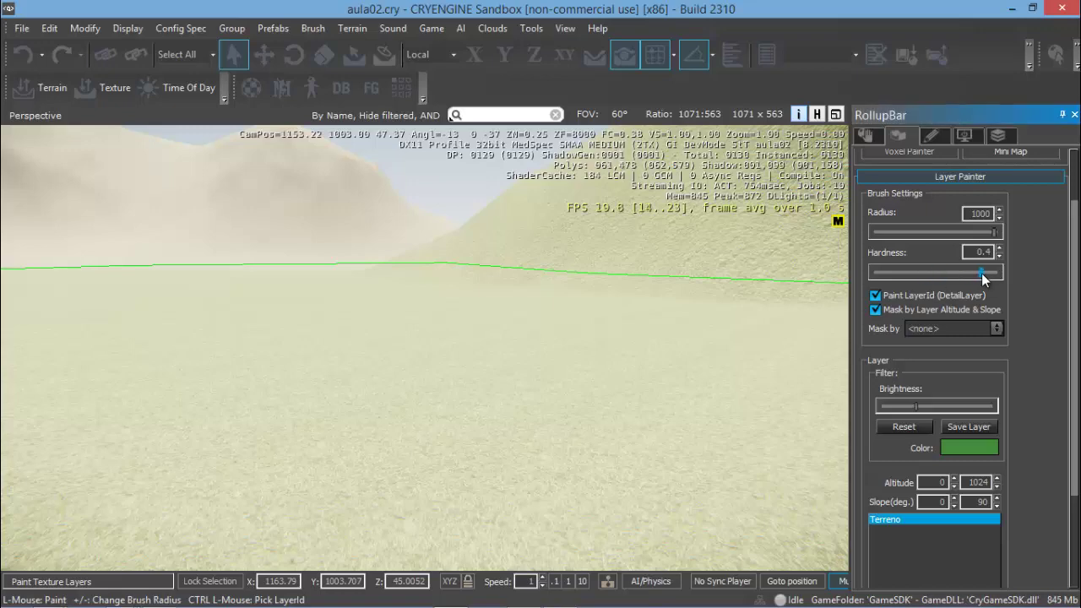
{"action": "right_click_drag", "start_coordinate": [512, 388], "coordinate": [504, 358]}
{"action": "left_click", "coordinate": [582, 581]}
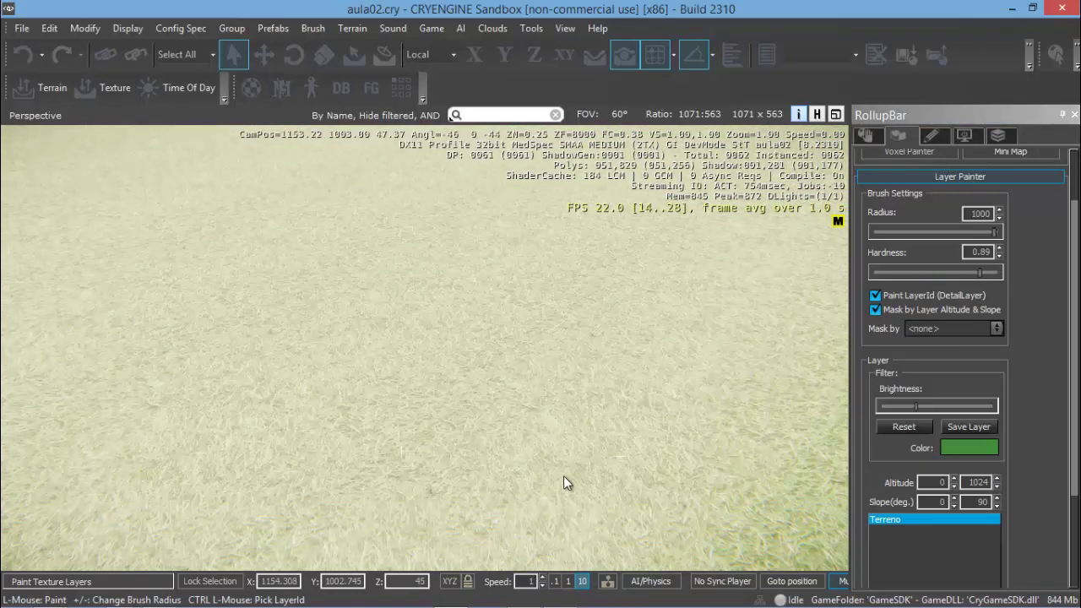
Step: Paint the green Terreno layer across the whole island from high above, covering its centre, slopes and far side
{"action": "key", "text": "s"}
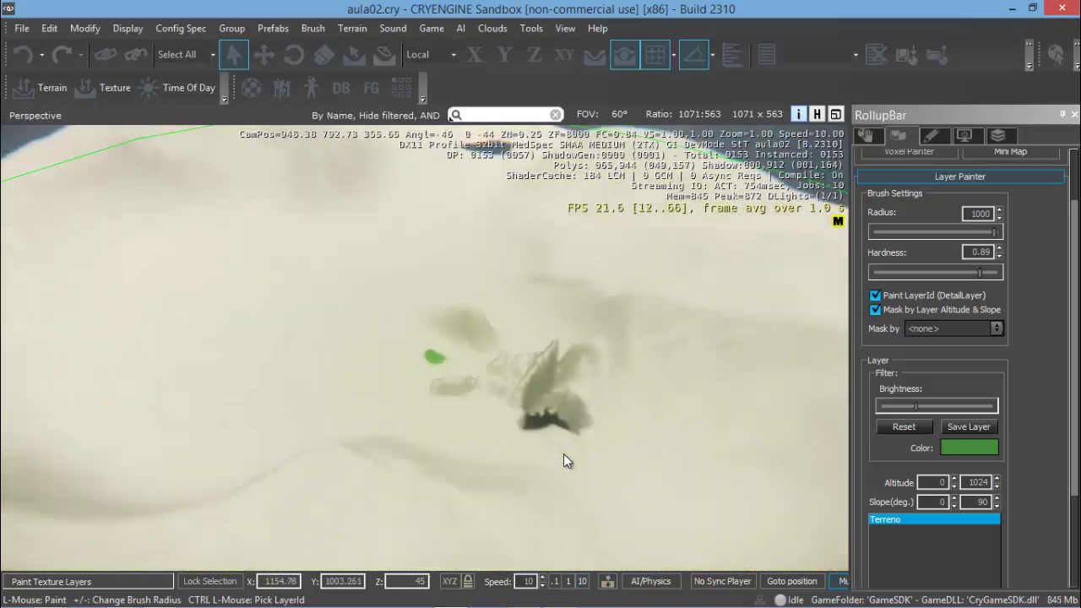
{"action": "key", "text": "s"}
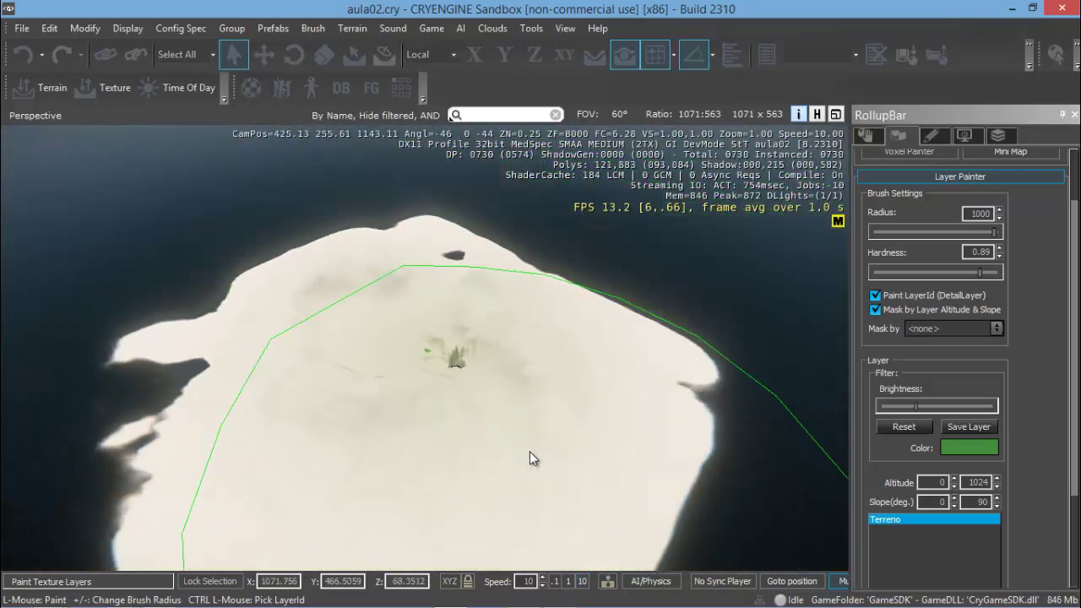
{"action": "key", "text": "s"}
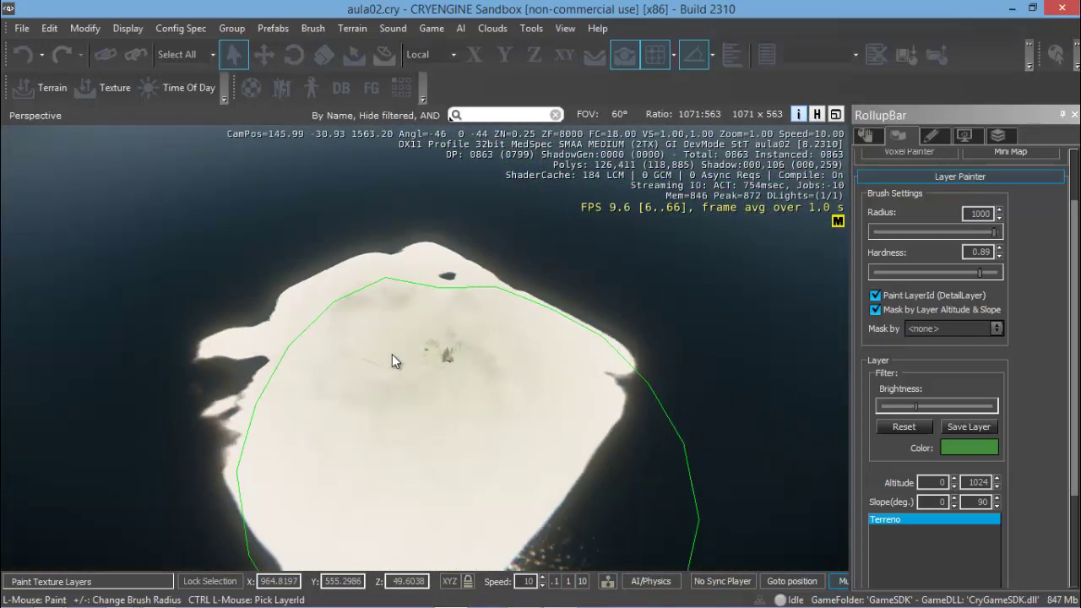
{"action": "left_click", "coordinate": [367, 317]}
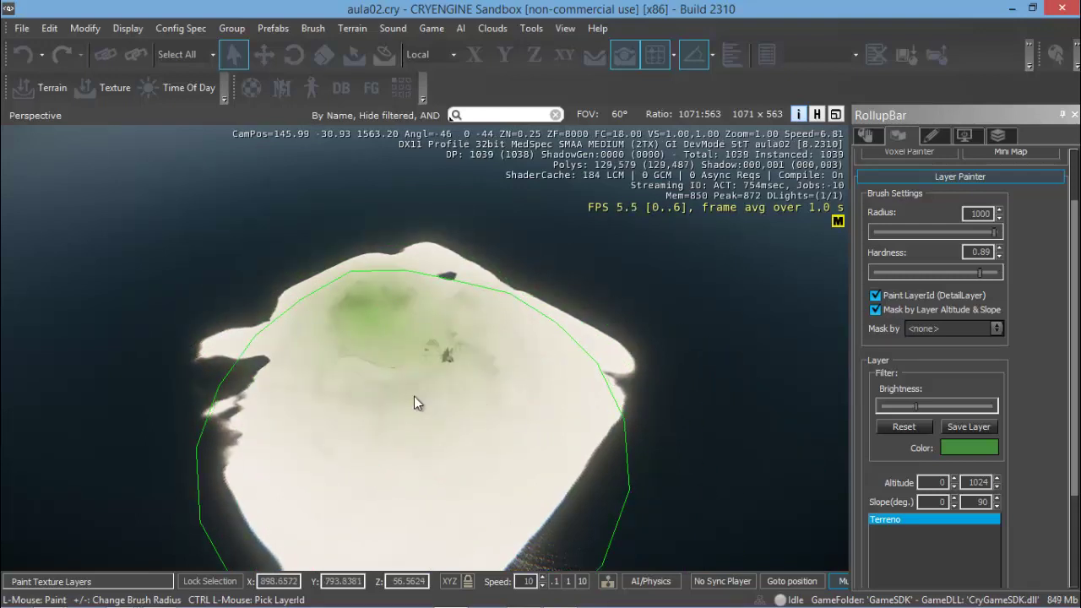
{"action": "left_click", "coordinate": [558, 453]}
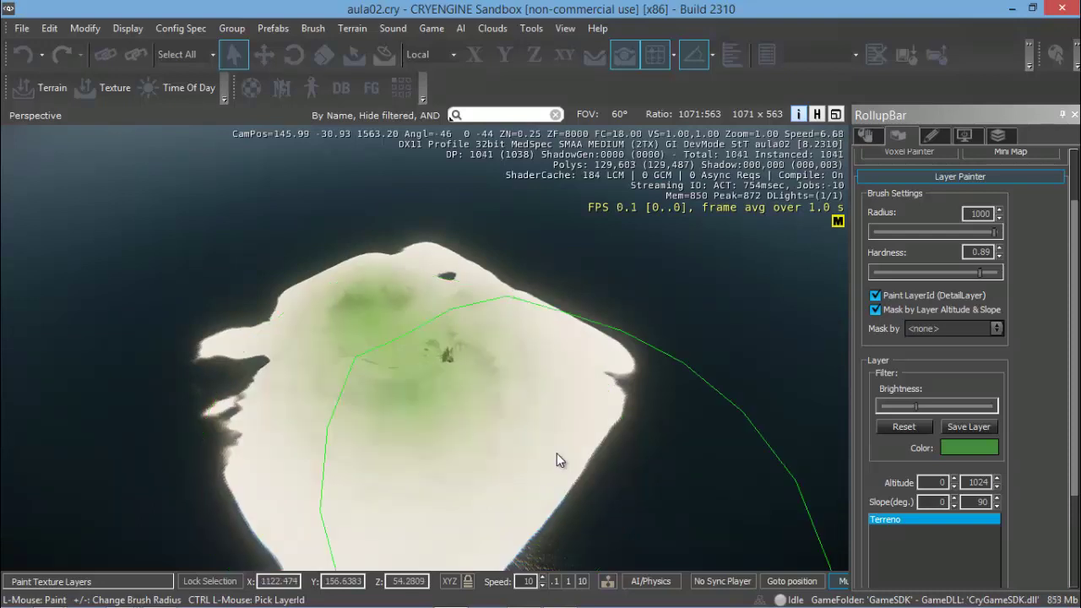
{"action": "left_click", "coordinate": [530, 342]}
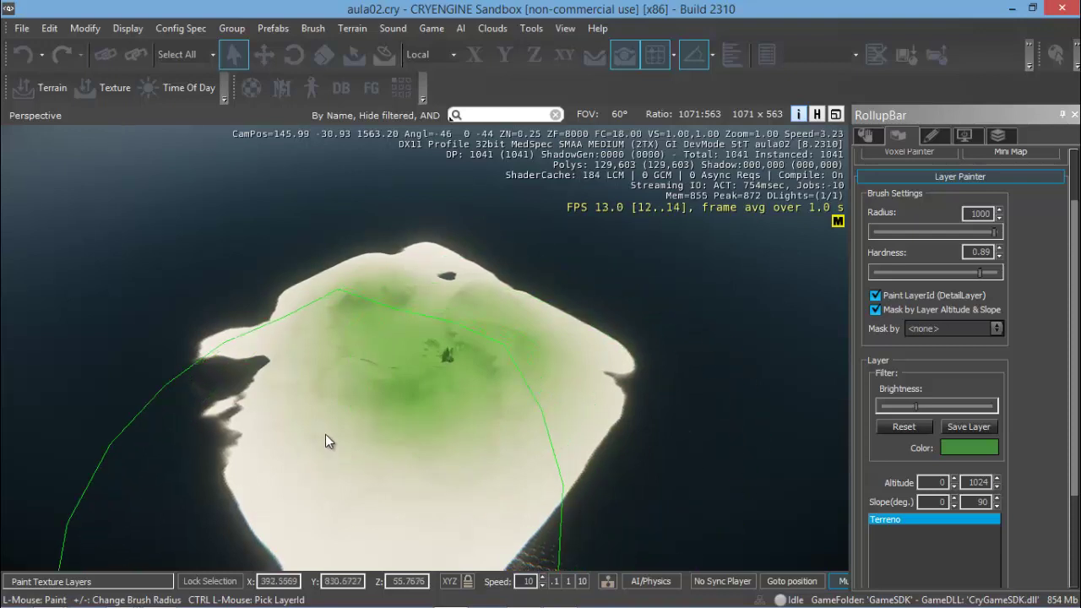
{"action": "left_click_drag", "start_coordinate": [424, 539], "coordinate": [441, 458]}
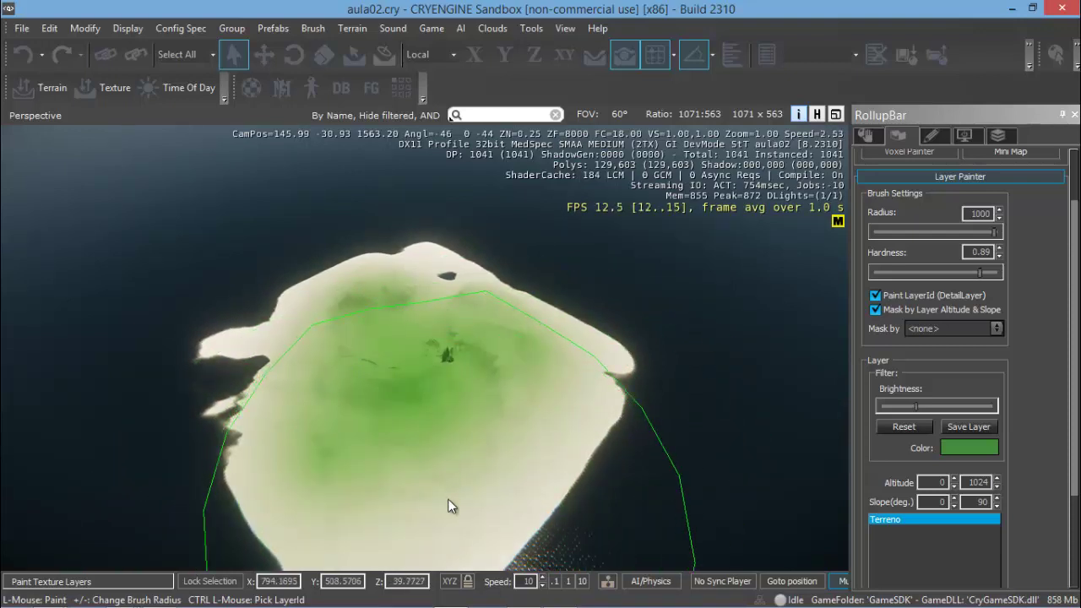
{"action": "left_click", "coordinate": [430, 276]}
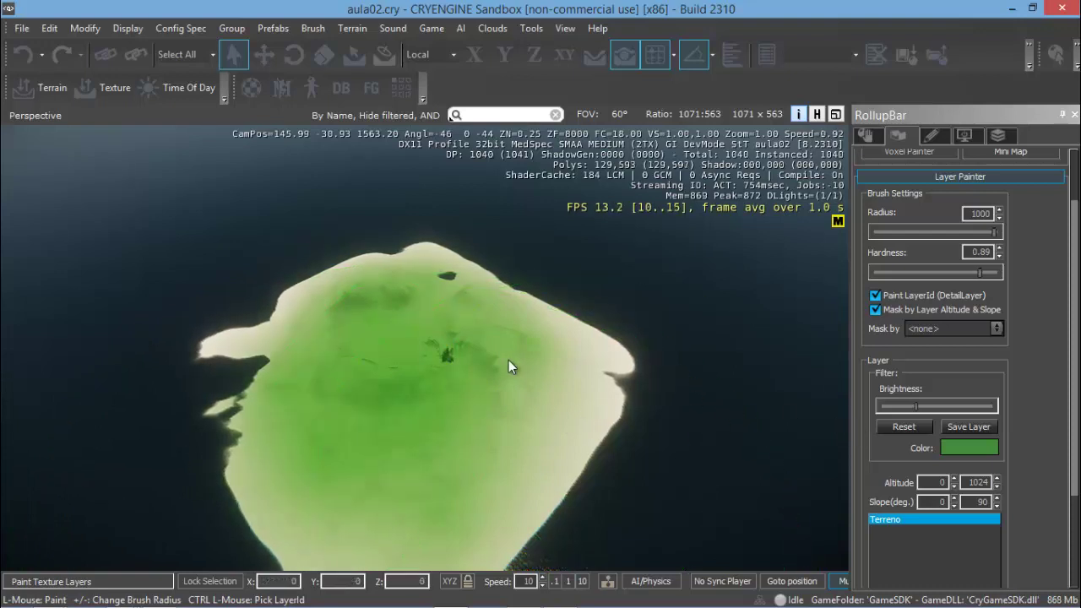
{"action": "key", "text": "Escape"}
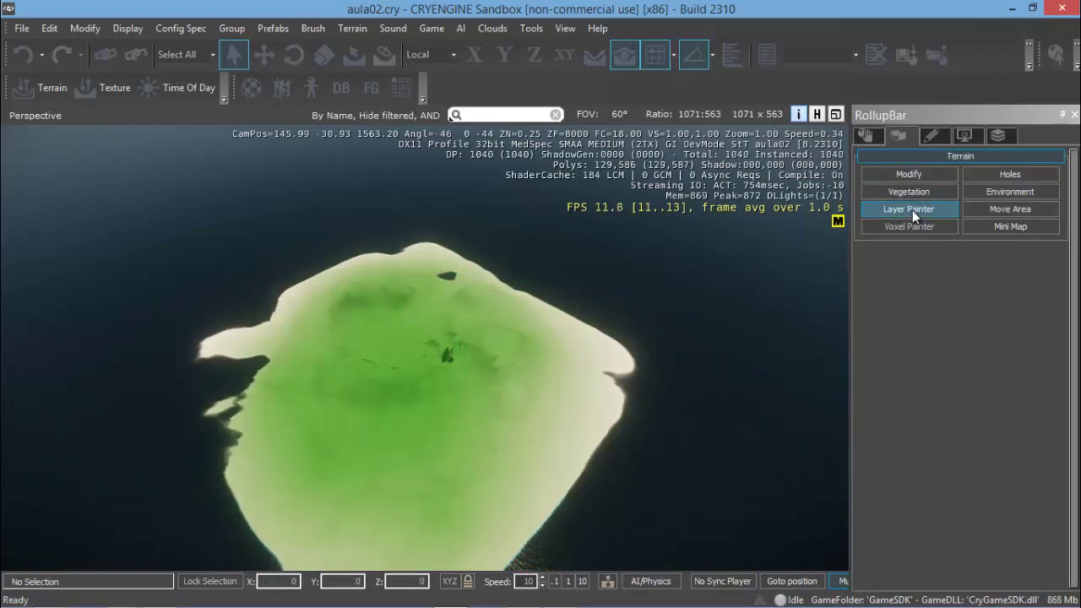
Step: Examine the Terreno layer in the texture layer list and its altitude and slope limits in the Layer Painter
{"action": "left_click", "coordinate": [105, 89]}
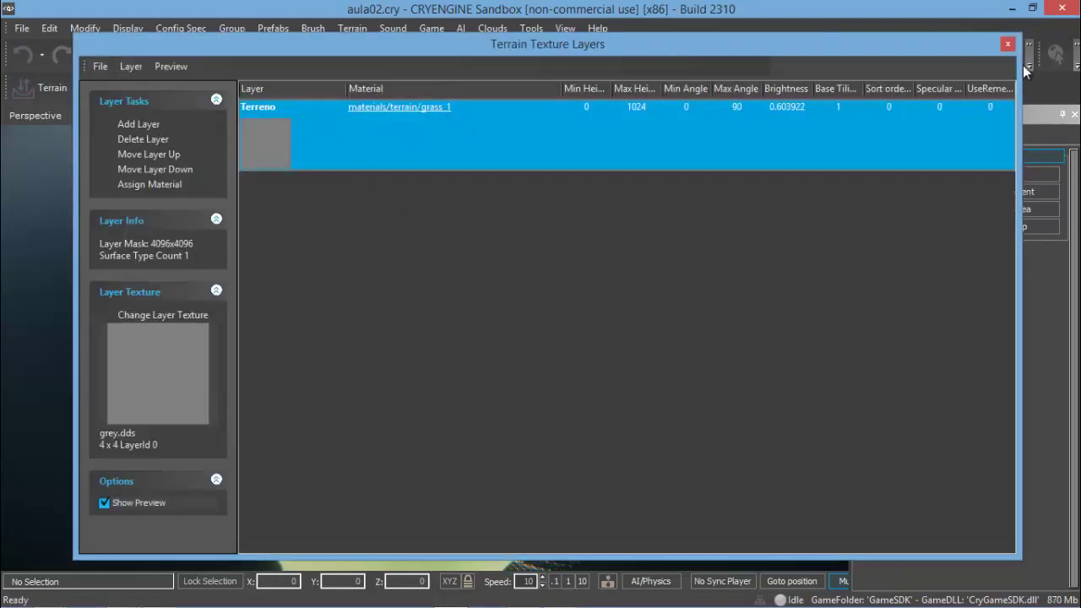
{"action": "left_click", "coordinate": [1008, 45]}
{"action": "left_click", "coordinate": [922, 213]}
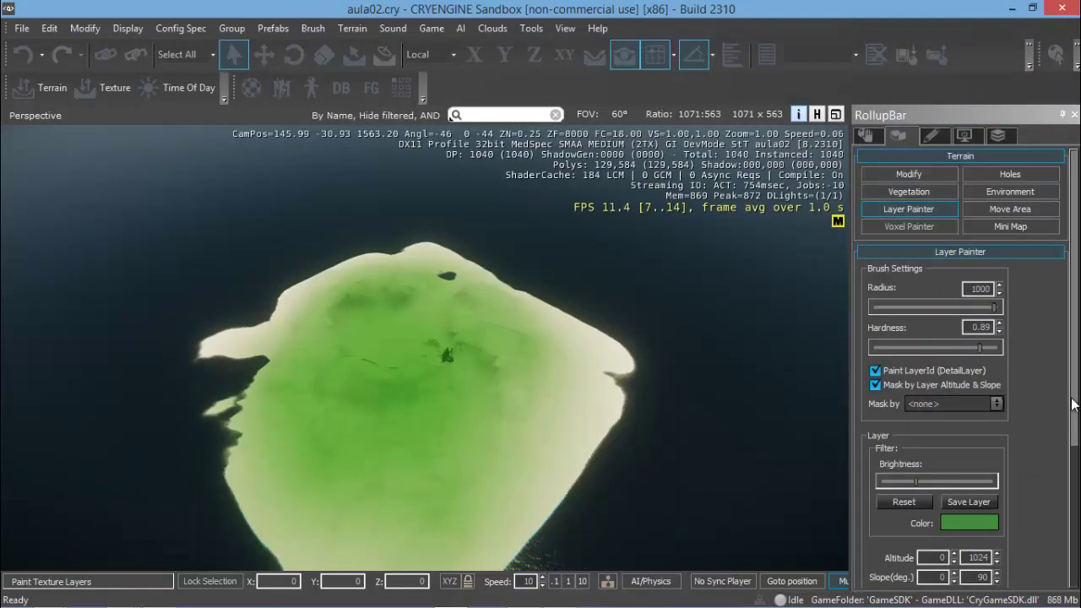
{"action": "scroll", "coordinate": [1074, 439], "scroll_direction": "down", "scroll_amount": 2}
{"action": "scroll", "coordinate": [1074, 455], "scroll_direction": "down", "scroll_amount": 5}
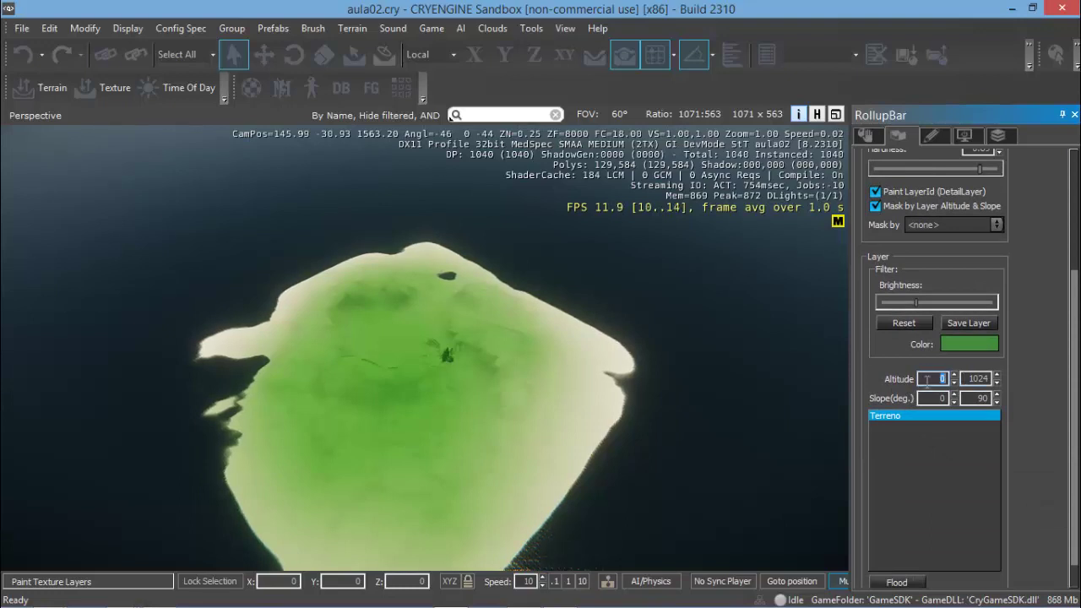
{"action": "left_click", "coordinate": [969, 378]}
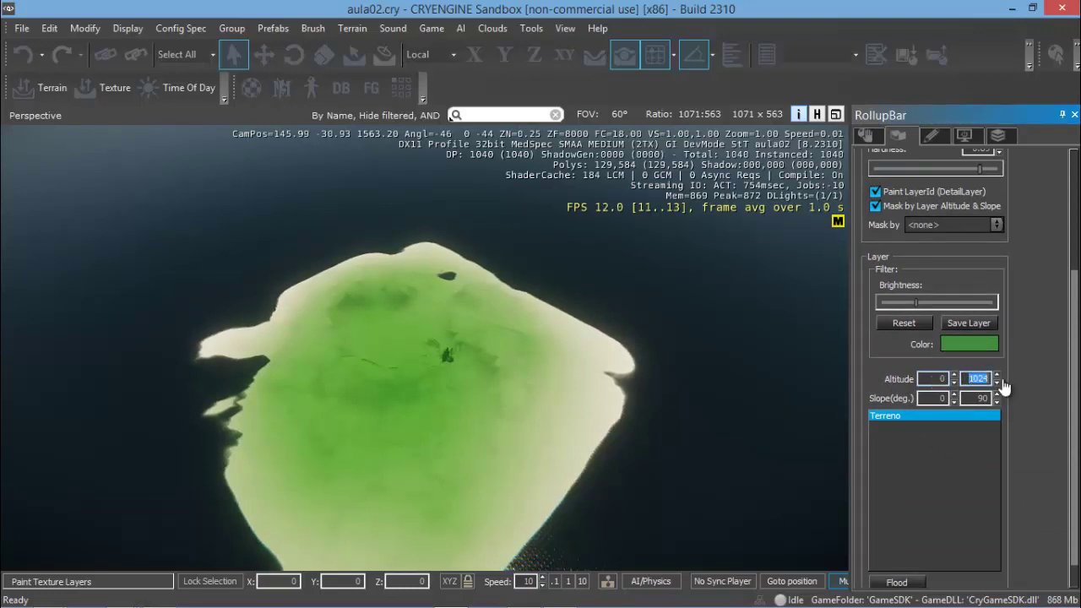
{"action": "left_click", "coordinate": [939, 378]}
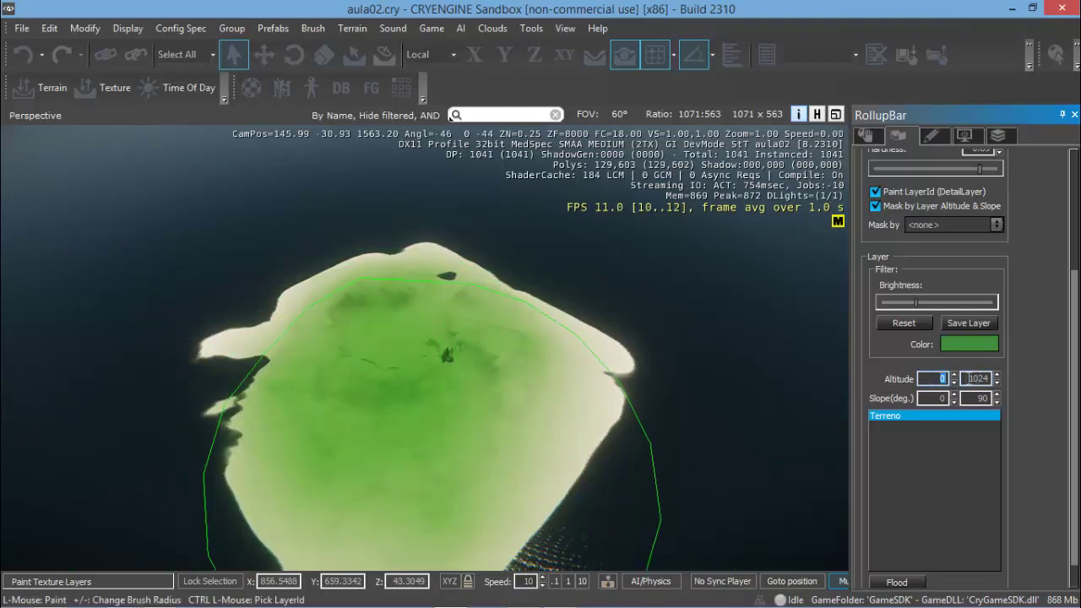
{"action": "left_click", "coordinate": [978, 378]}
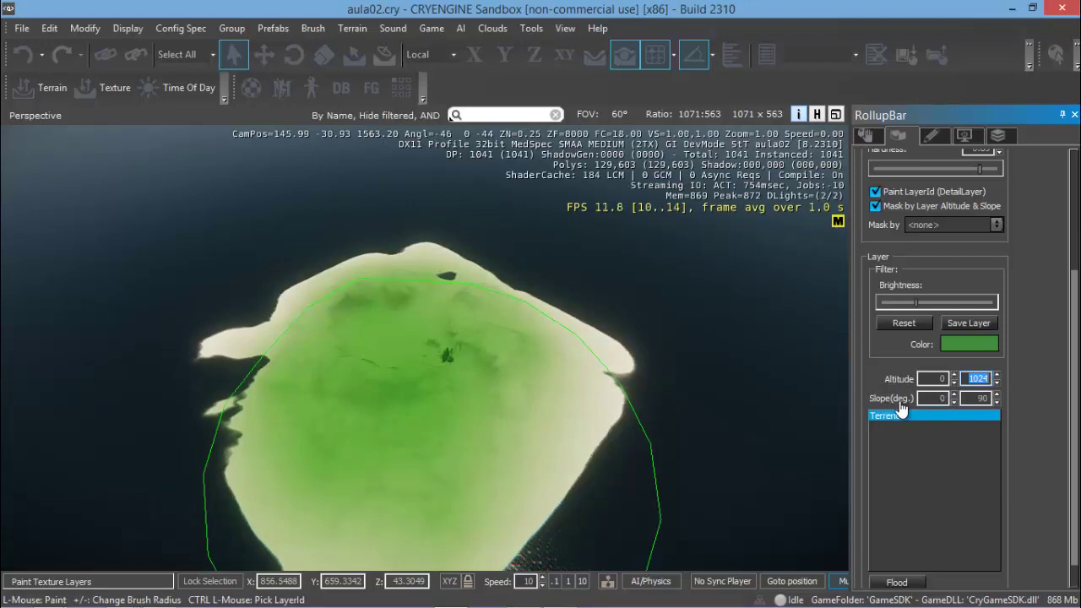
{"action": "left_click", "coordinate": [977, 397]}
{"action": "double_click", "coordinate": [980, 398]}
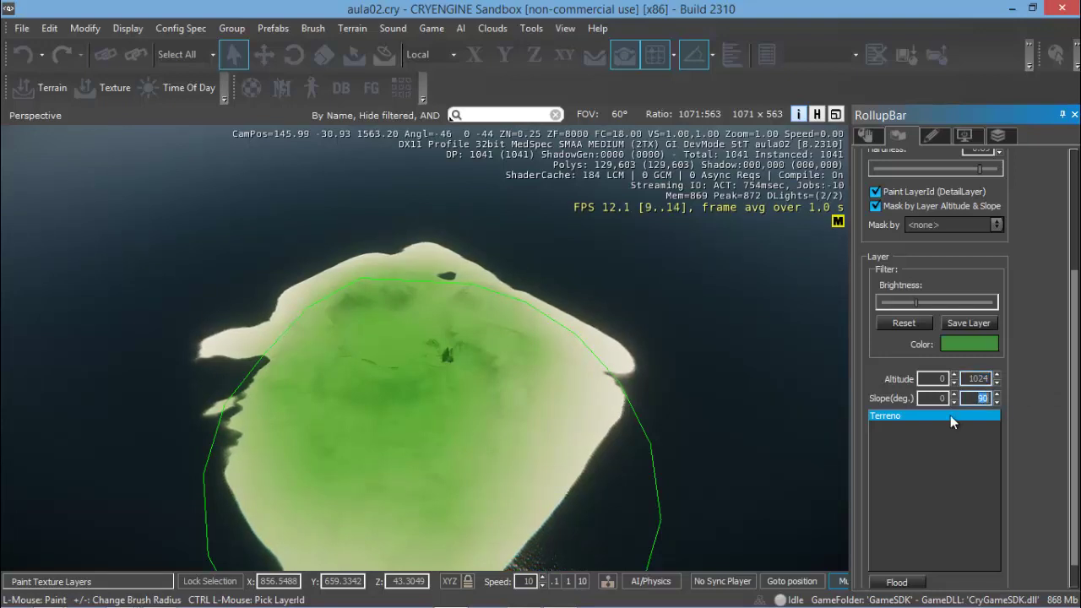
{"action": "scroll", "coordinate": [980, 404], "scroll_direction": "down", "scroll_amount": 3}
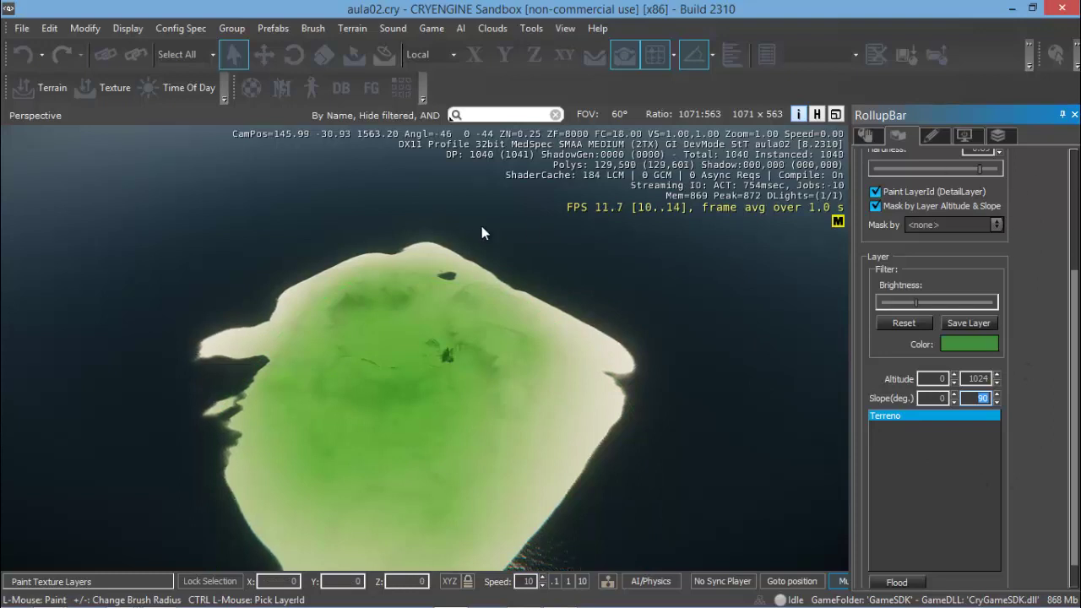
Step: Add a second terrain texture layer and change its texture to grey.dds
{"action": "left_click", "coordinate": [97, 89]}
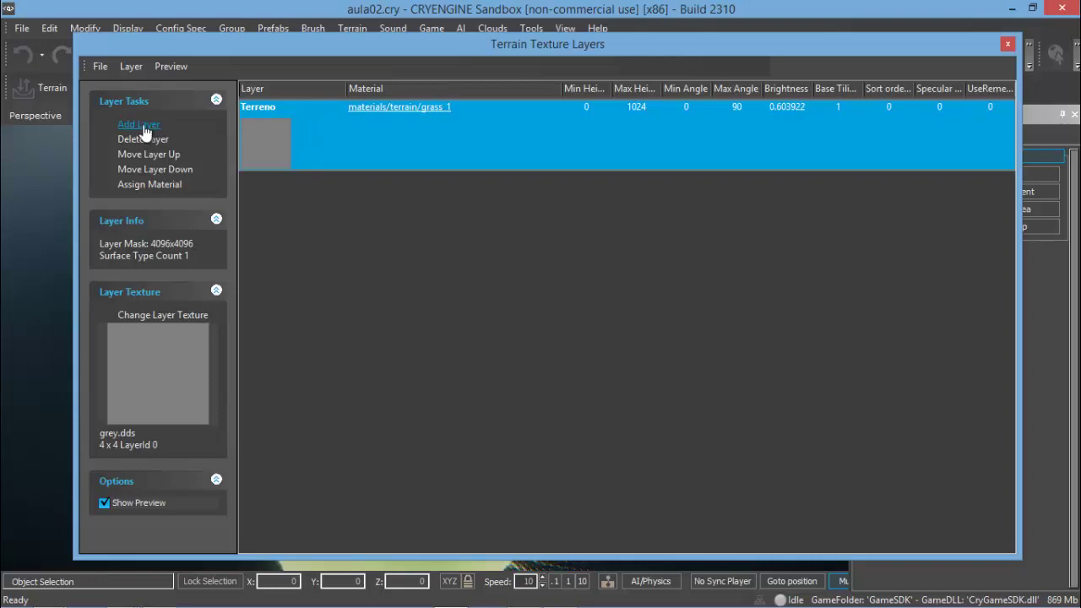
{"action": "left_click", "coordinate": [144, 127]}
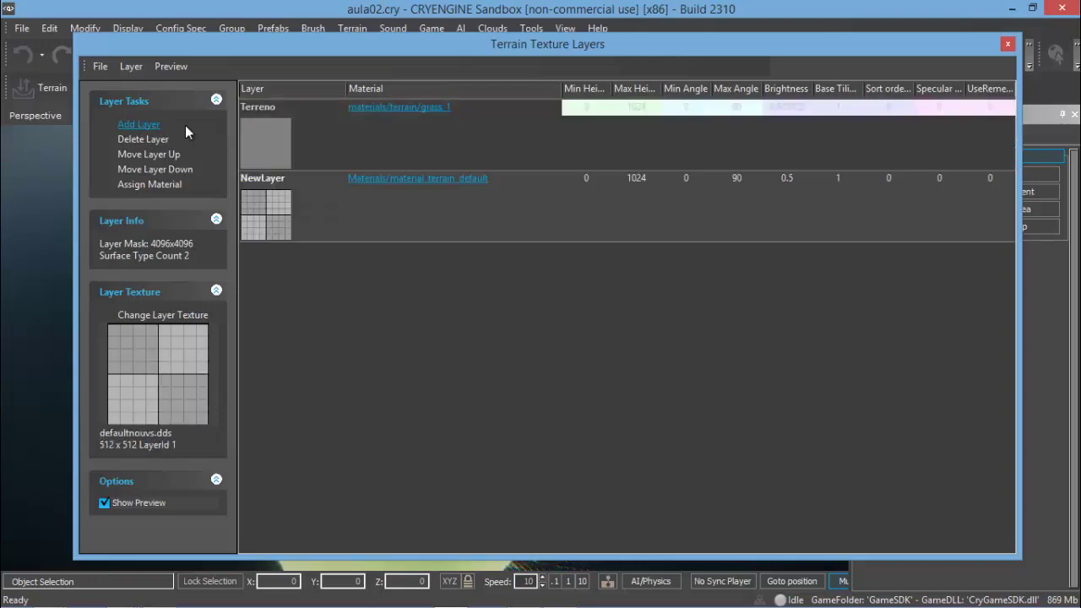
{"action": "left_click", "coordinate": [258, 218]}
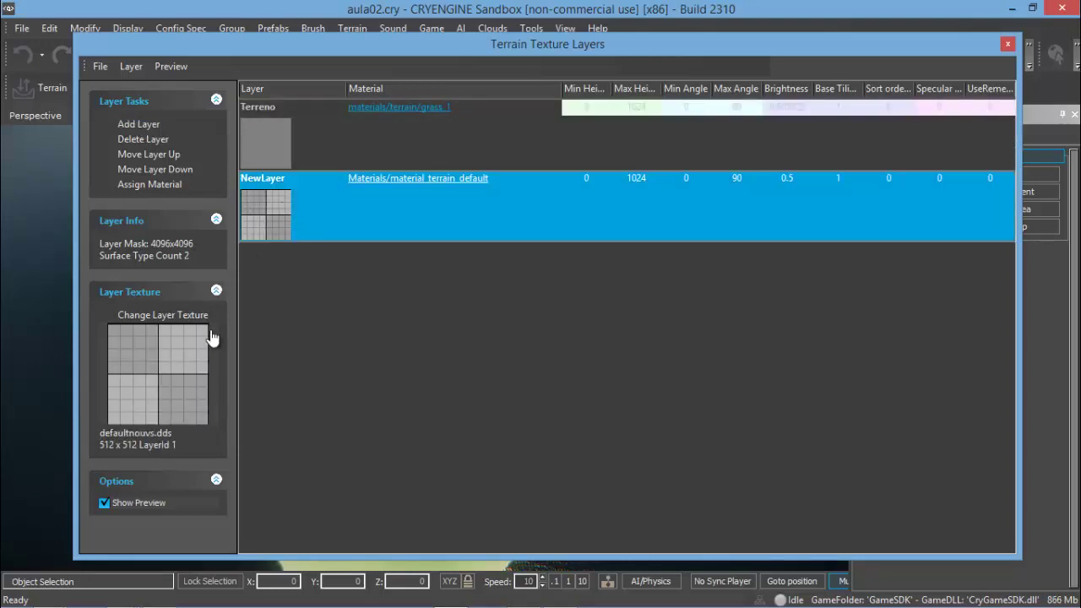
{"action": "left_click", "coordinate": [182, 318]}
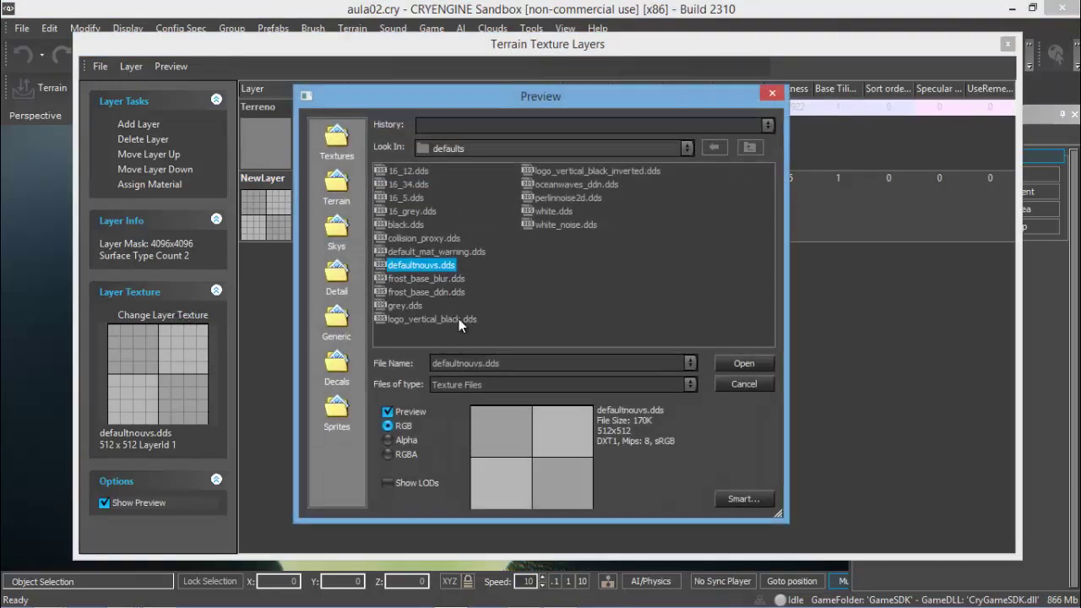
{"action": "left_click", "coordinate": [409, 307]}
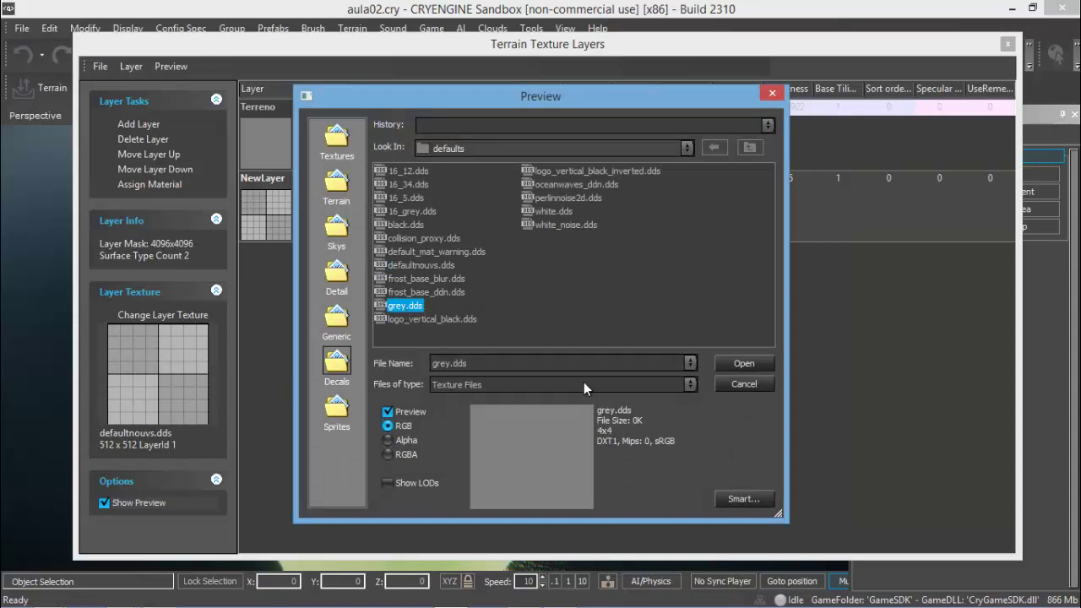
{"action": "left_click", "coordinate": [744, 364]}
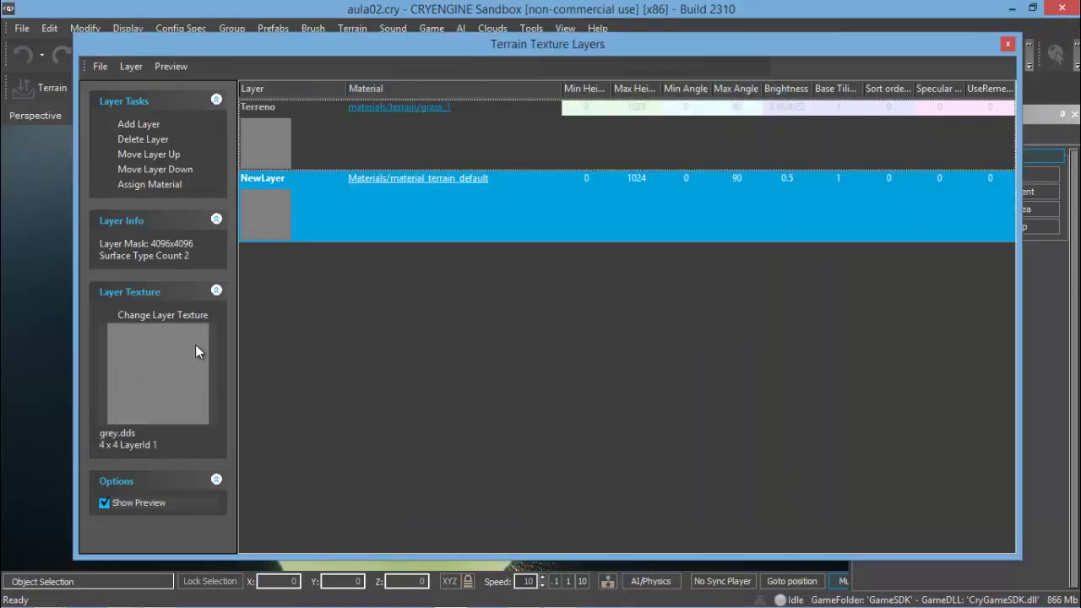
Step: Assign the materials/terrain/pebbles_1 material to the new texture layer
{"action": "left_click", "coordinate": [427, 177]}
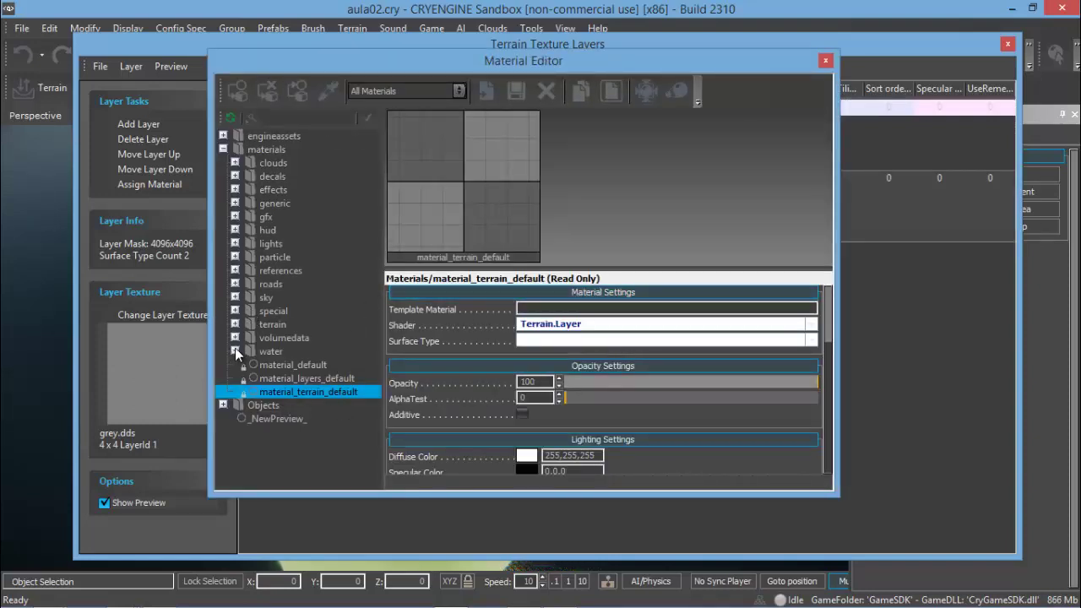
{"action": "left_click", "coordinate": [234, 324]}
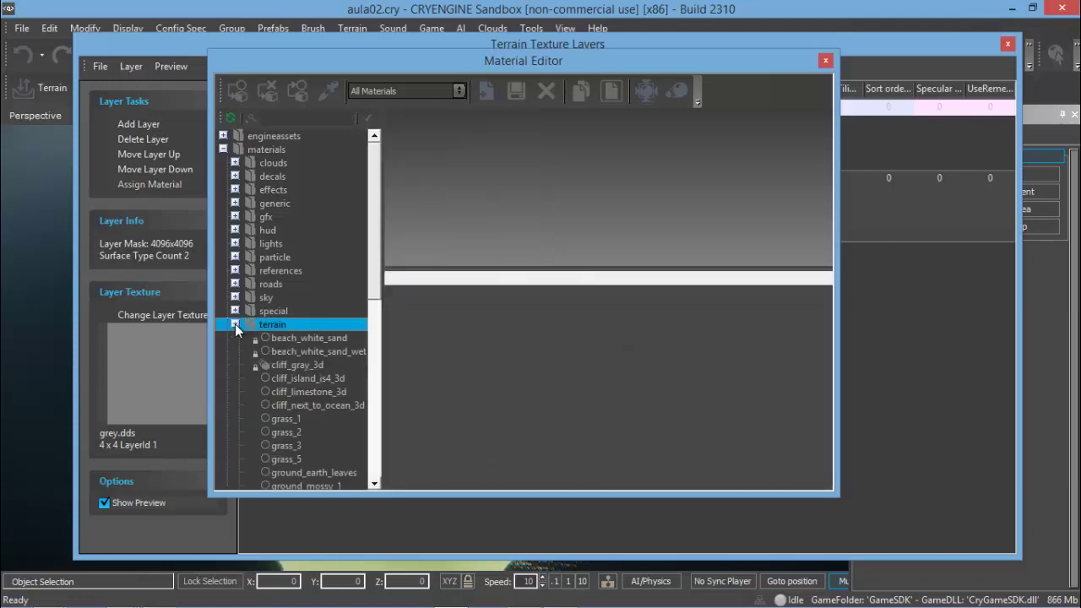
{"action": "left_click_drag", "start_coordinate": [372, 257], "coordinate": [303, 339]}
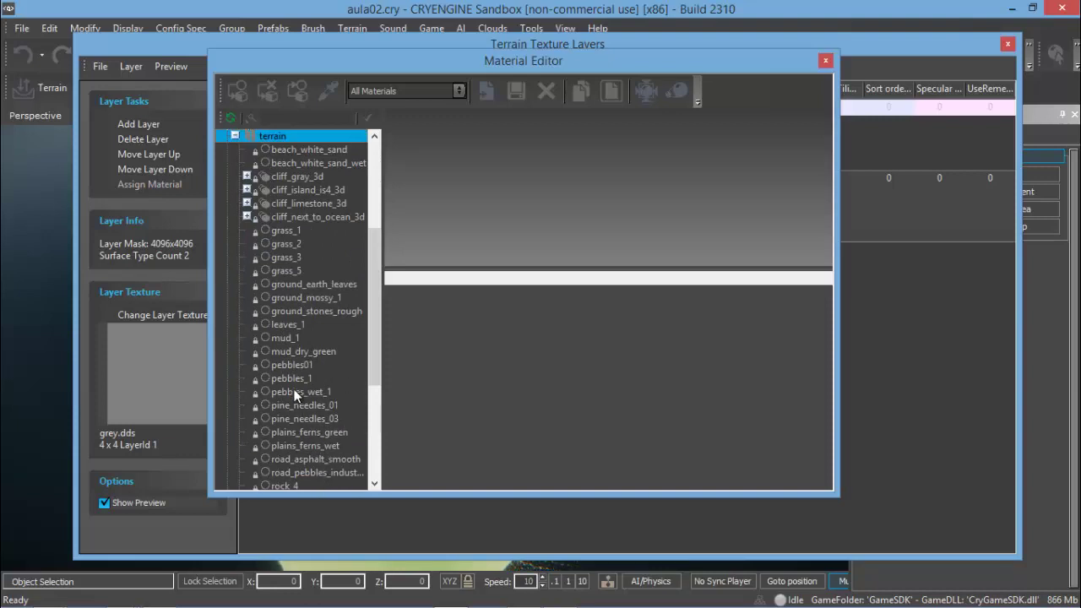
{"action": "left_click", "coordinate": [296, 378]}
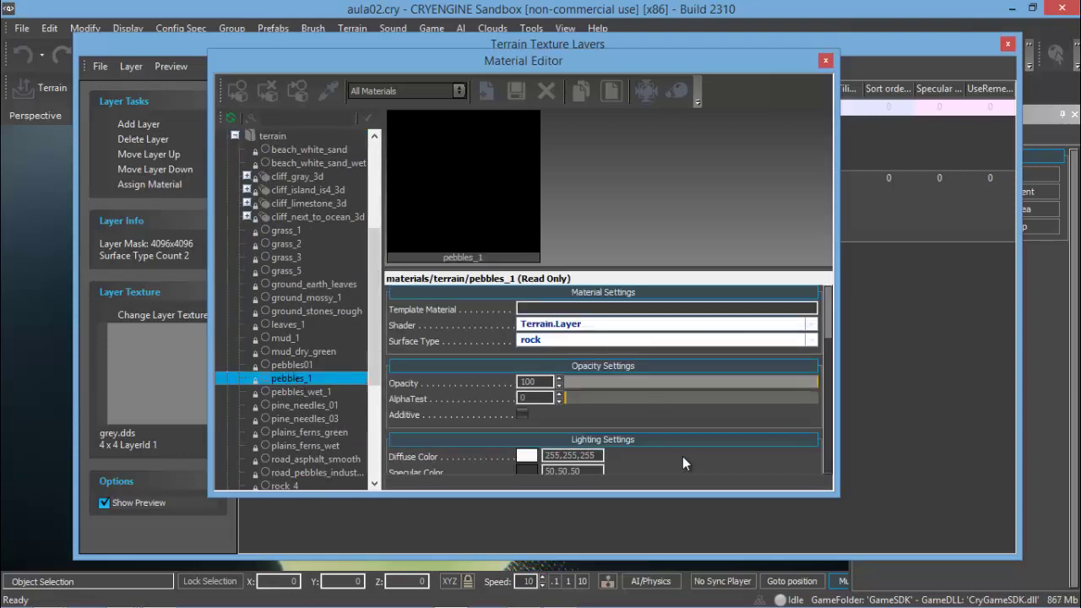
{"action": "scroll", "coordinate": [482, 347], "scroll_direction": "down", "scroll_amount": 5}
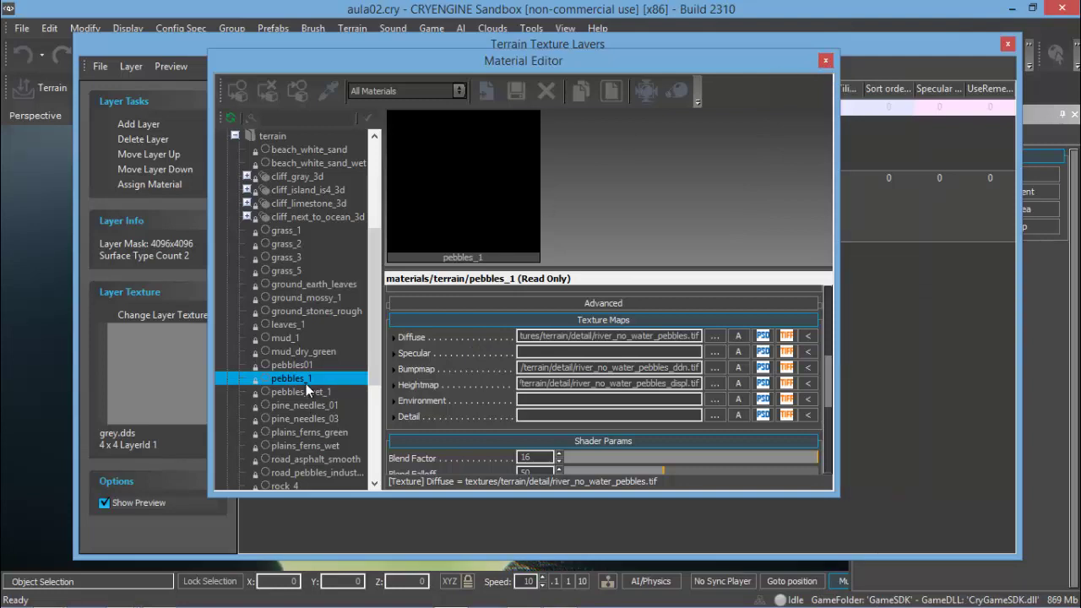
{"action": "left_click", "coordinate": [826, 61]}
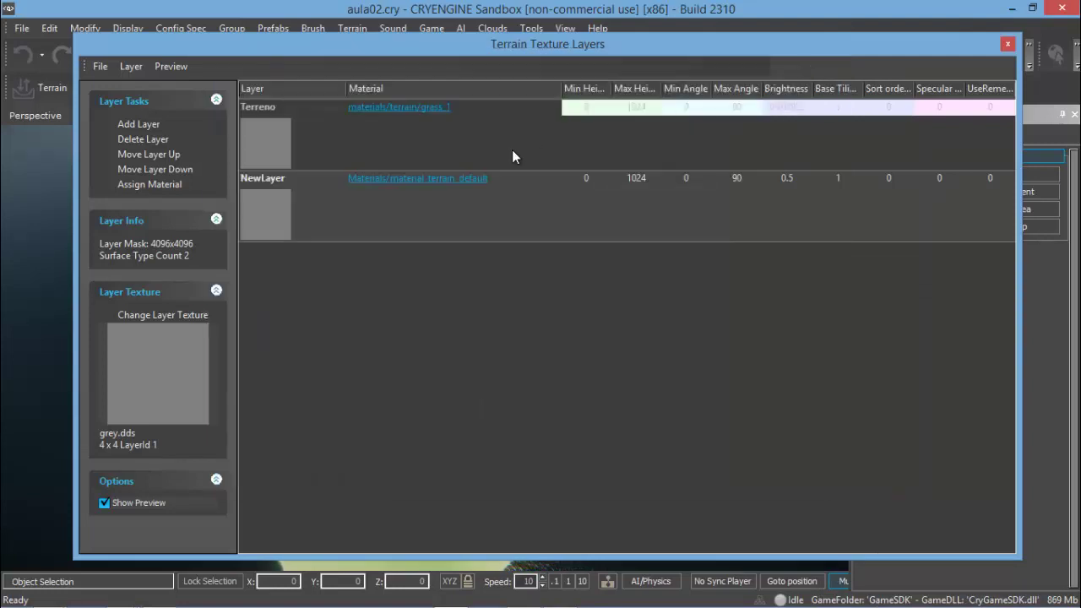
{"action": "left_click", "coordinate": [372, 214]}
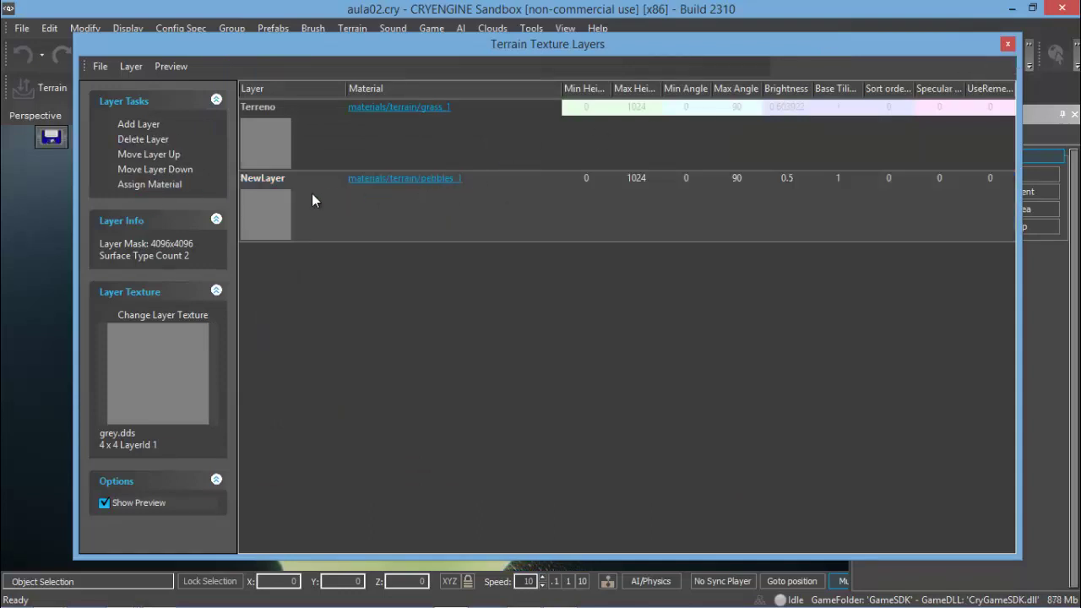
Step: Rename the new texture layer as Pedras and bring up its settings in the Layer Painter
{"action": "double_click", "coordinate": [263, 179]}
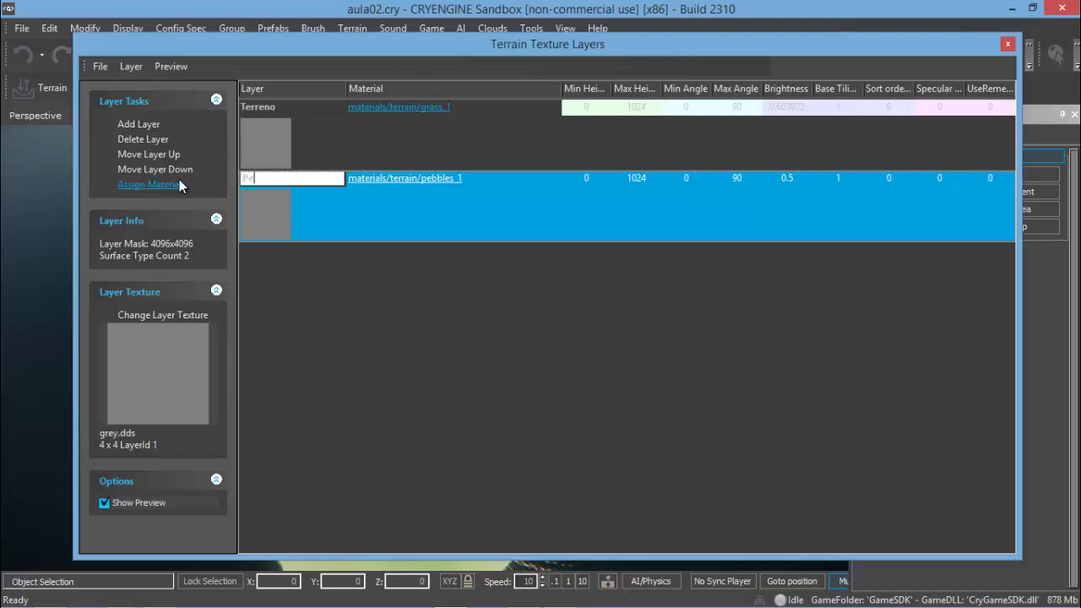
{"action": "key", "text": "Return"}
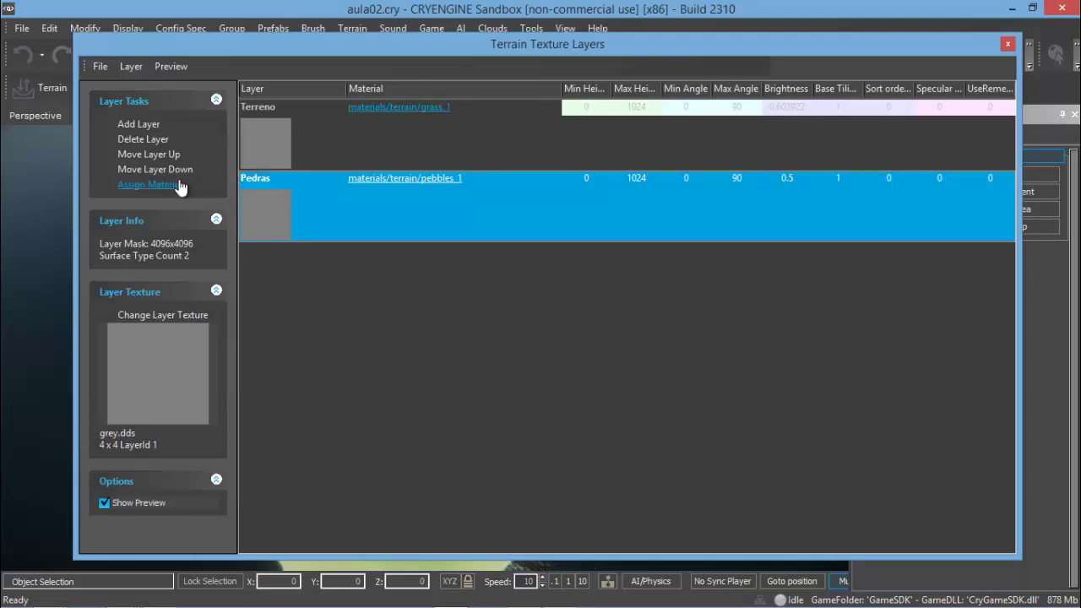
{"action": "left_click", "coordinate": [1007, 44]}
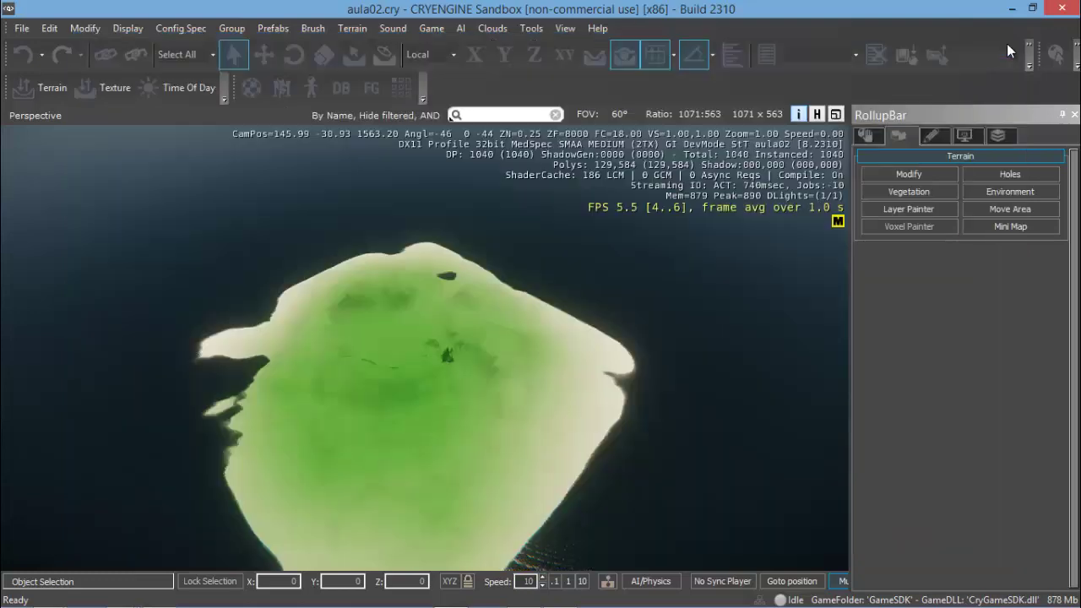
{"action": "left_click", "coordinate": [901, 209]}
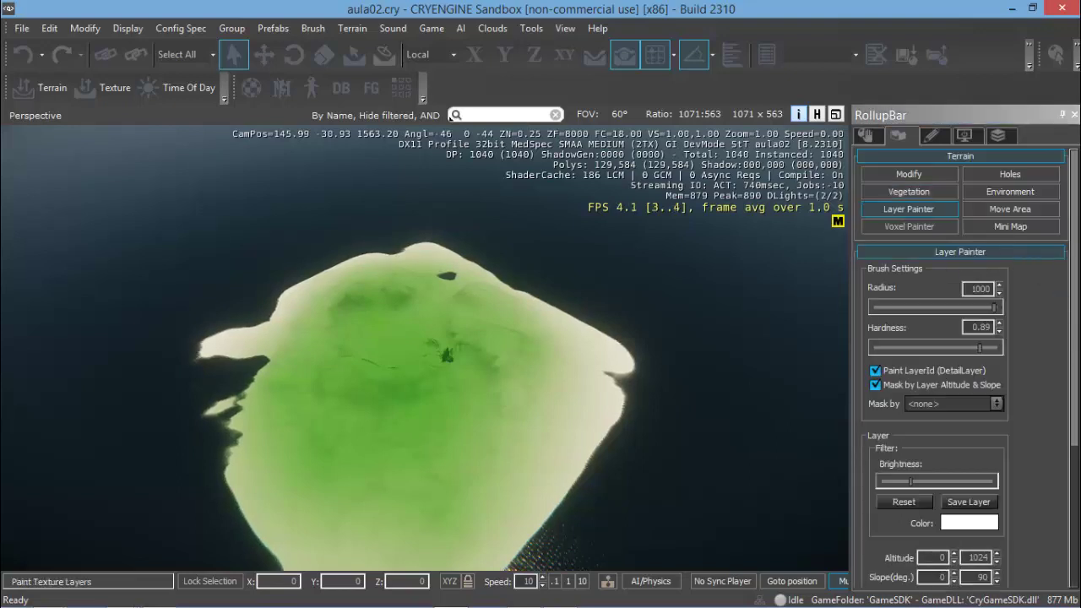
{"action": "scroll", "coordinate": [934, 333], "scroll_direction": "down", "scroll_amount": 5}
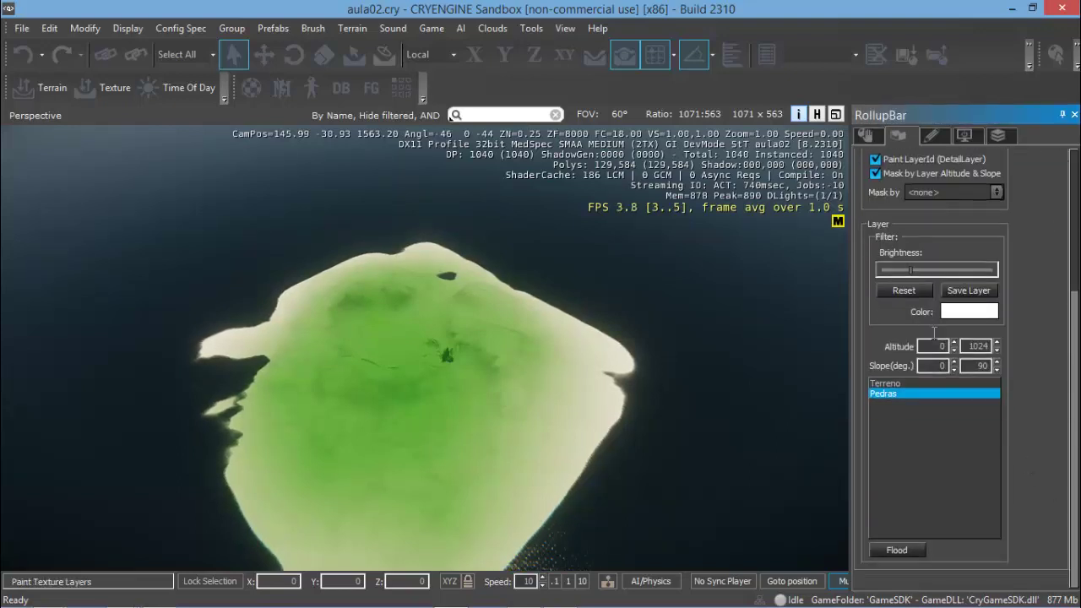
Step: Set the Pedras layer's filter colour to tan, RGB 196, 163, 96, and save the layer
{"action": "left_click", "coordinate": [977, 312]}
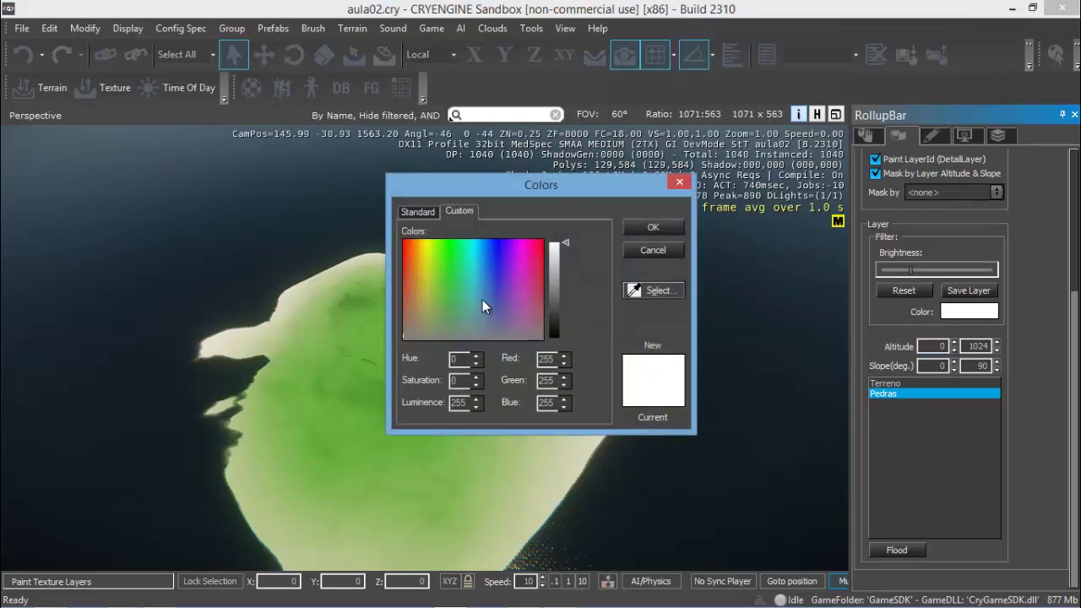
{"action": "left_click", "coordinate": [431, 305]}
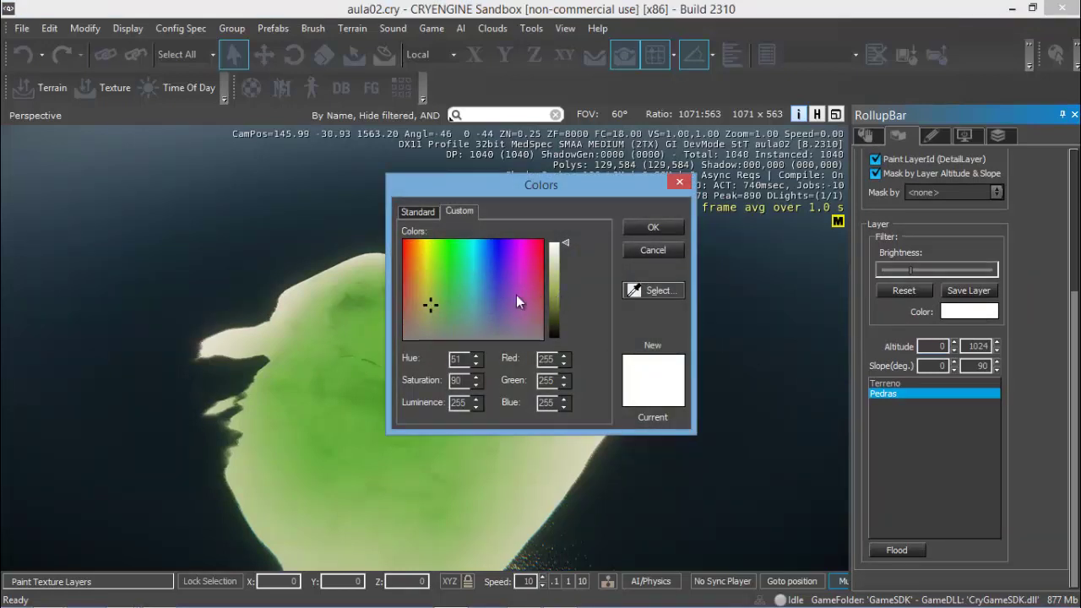
{"action": "left_click", "coordinate": [435, 319]}
{"action": "left_click_drag", "start_coordinate": [416, 294], "coordinate": [418, 294]}
{"action": "left_click", "coordinate": [556, 287]}
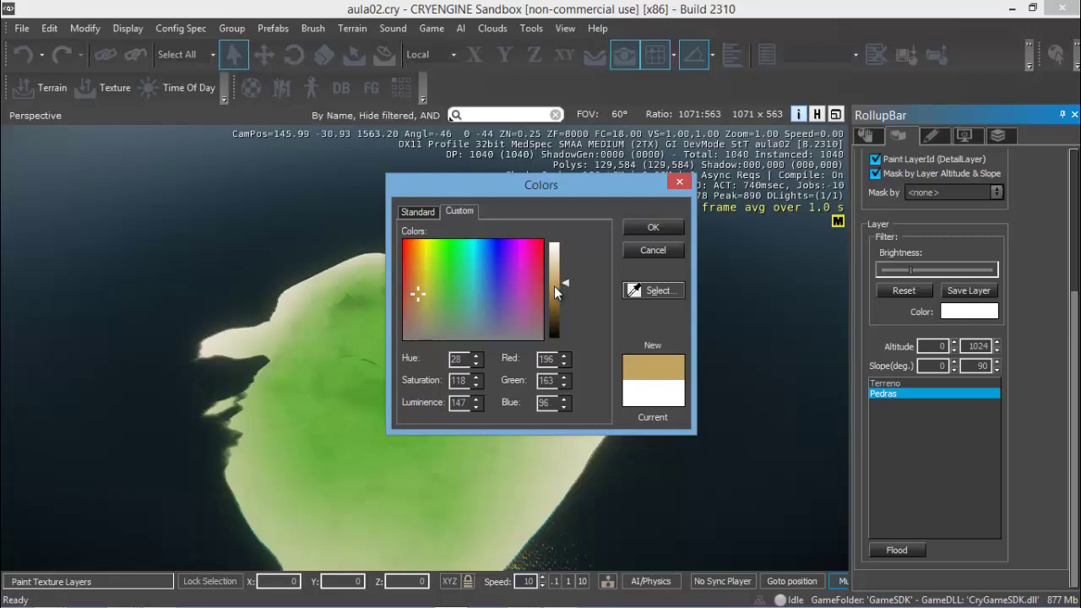
{"action": "left_click", "coordinate": [663, 230]}
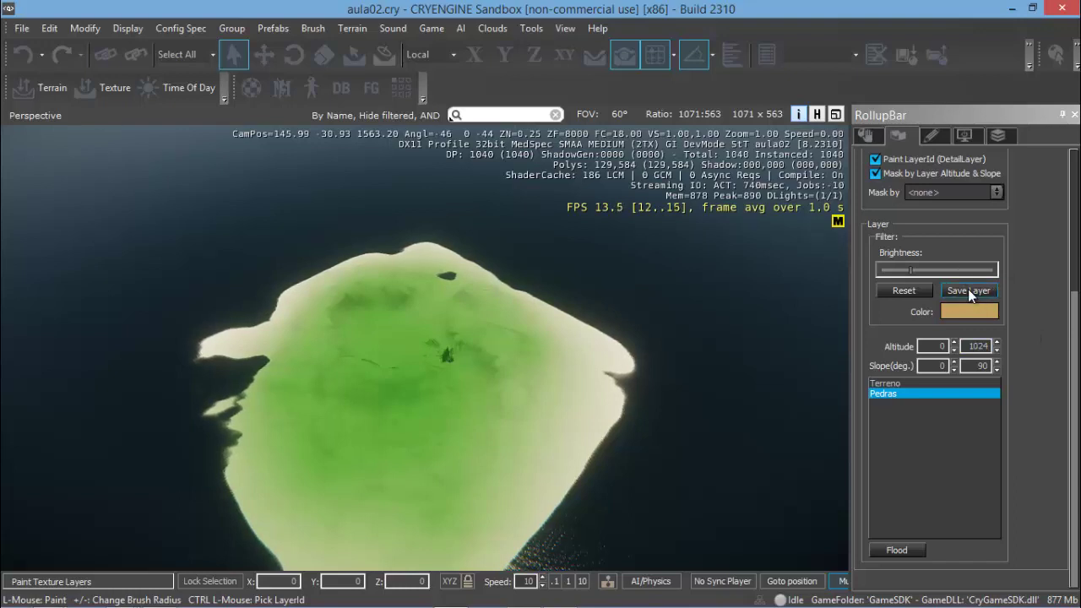
{"action": "left_click", "coordinate": [967, 289]}
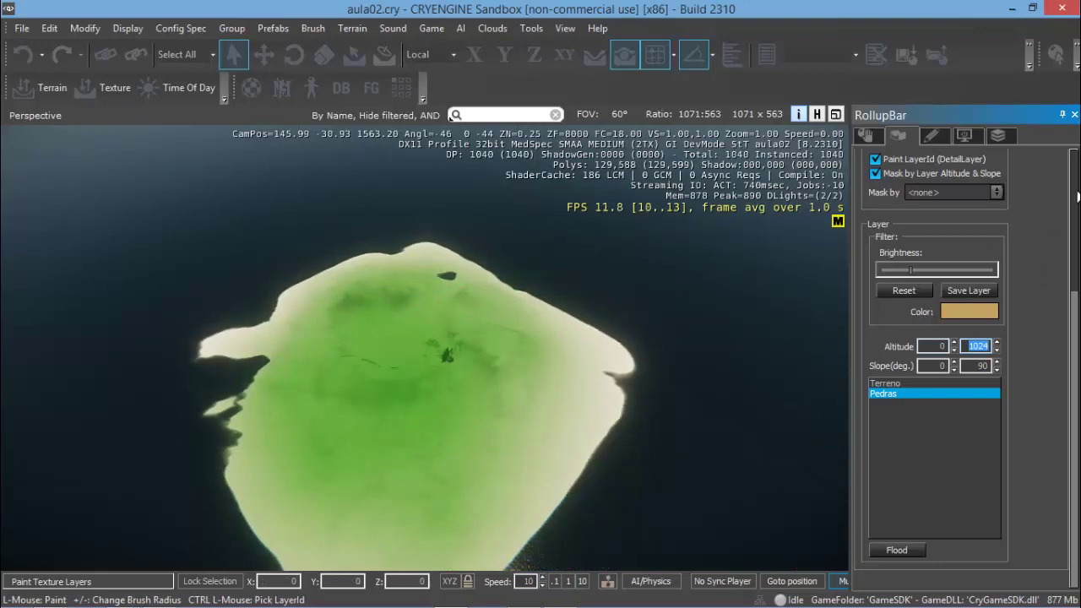
{"action": "scroll", "coordinate": [1076, 197], "scroll_direction": "up", "scroll_amount": 5}
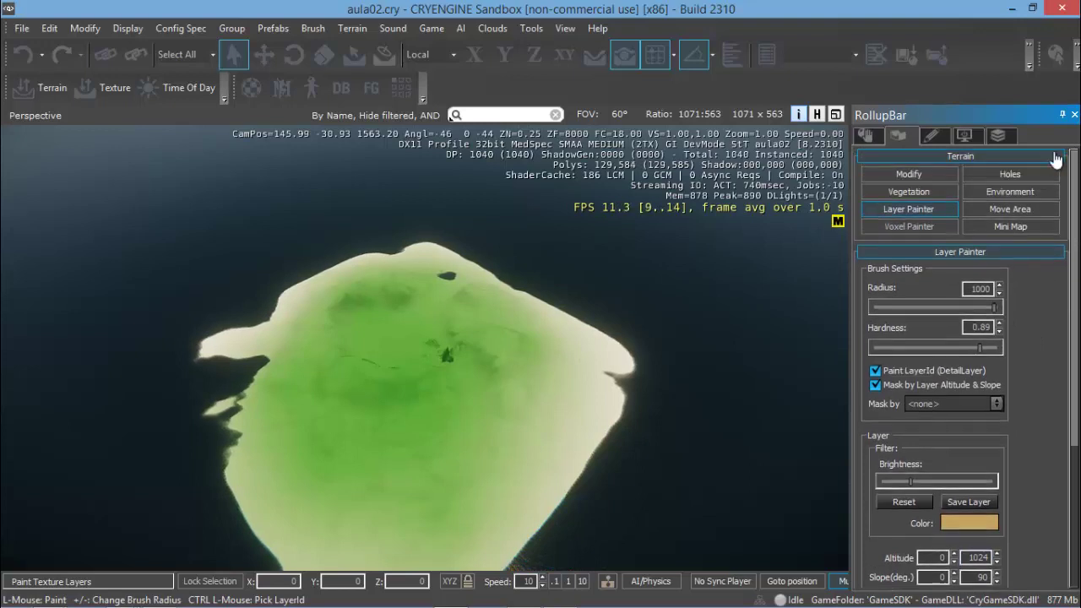
{"action": "key", "text": "Escape"}
{"action": "left_click", "coordinate": [910, 174]}
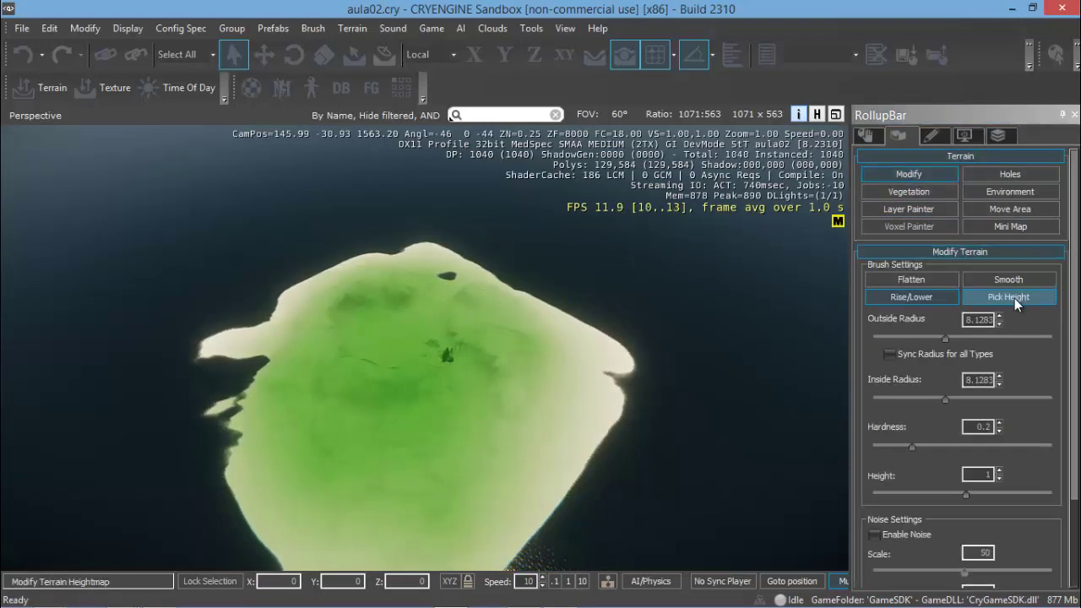
{"action": "left_click", "coordinate": [1014, 299]}
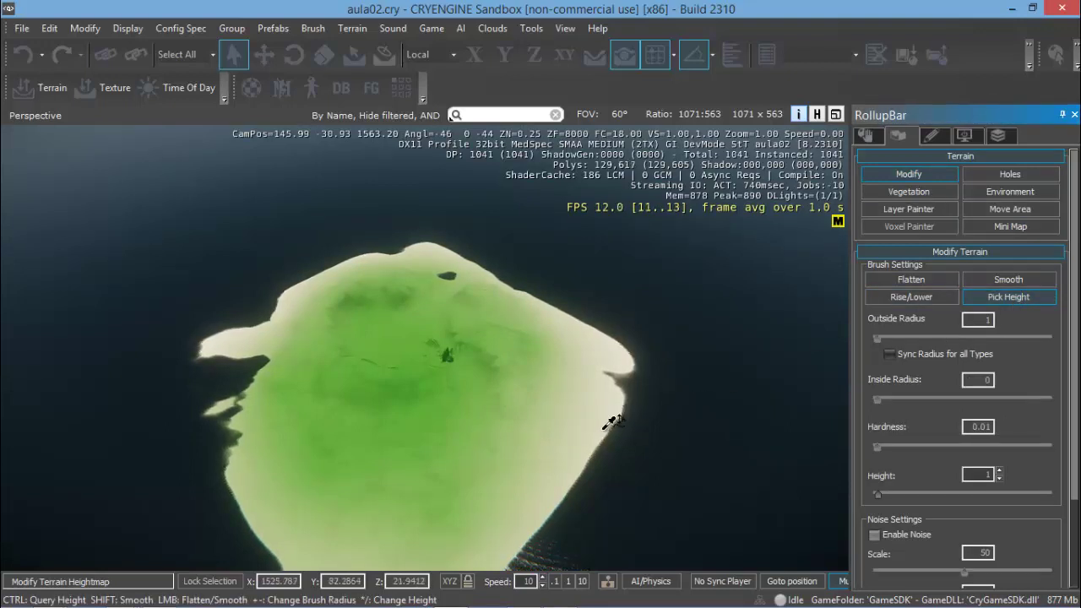
{"action": "key", "text": "Escape"}
Step: Sample the terrain height on the pale beach close to the waterline with Pick Height
{"action": "scroll", "coordinate": [708, 420], "scroll_direction": "up", "scroll_amount": 5}
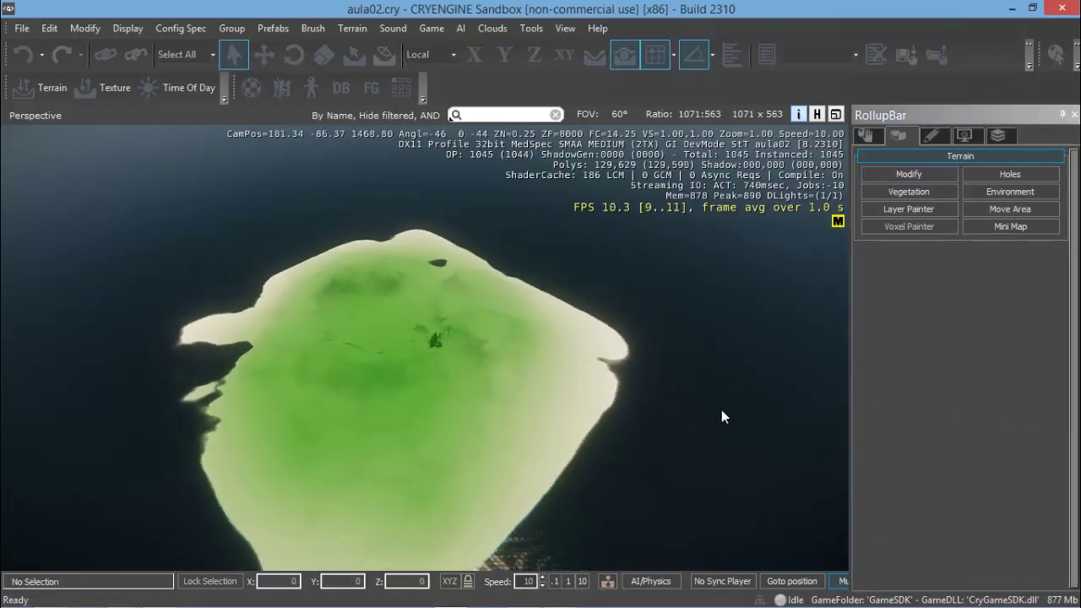
{"action": "scroll", "coordinate": [698, 416], "scroll_direction": "up", "scroll_amount": 10}
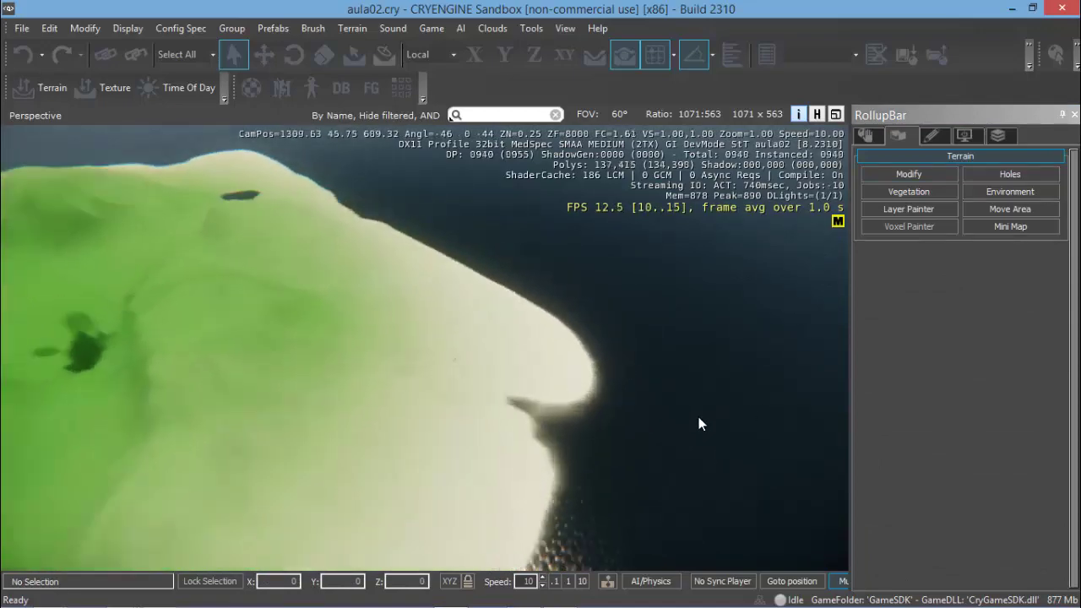
{"action": "scroll", "coordinate": [708, 416], "scroll_direction": "up", "scroll_amount": 5}
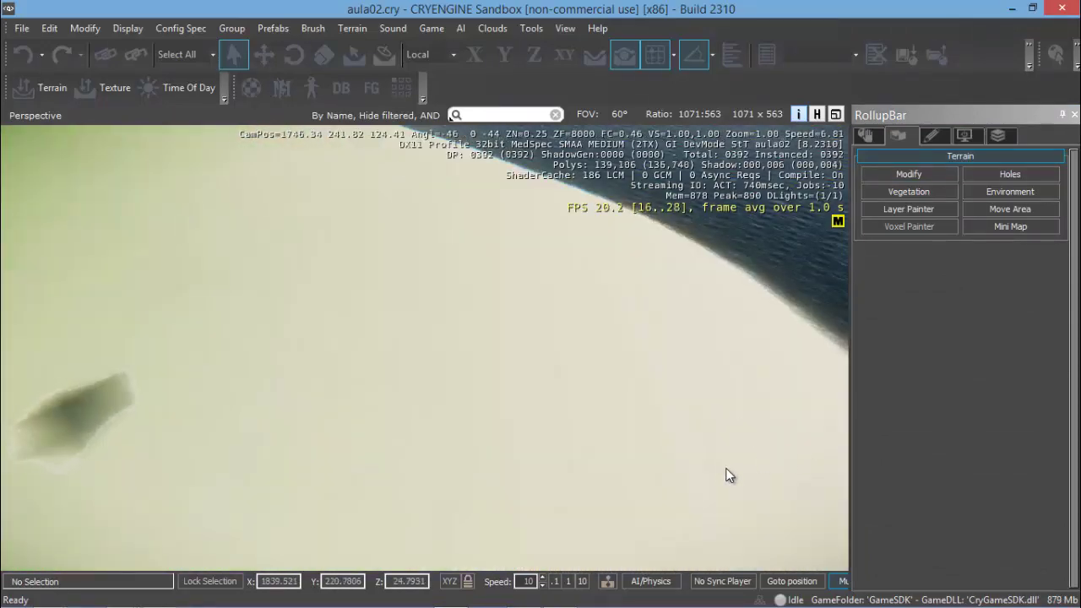
{"action": "scroll", "coordinate": [720, 466], "scroll_direction": "up", "scroll_amount": 2}
{"action": "scroll", "coordinate": [721, 466], "scroll_direction": "up", "scroll_amount": 3}
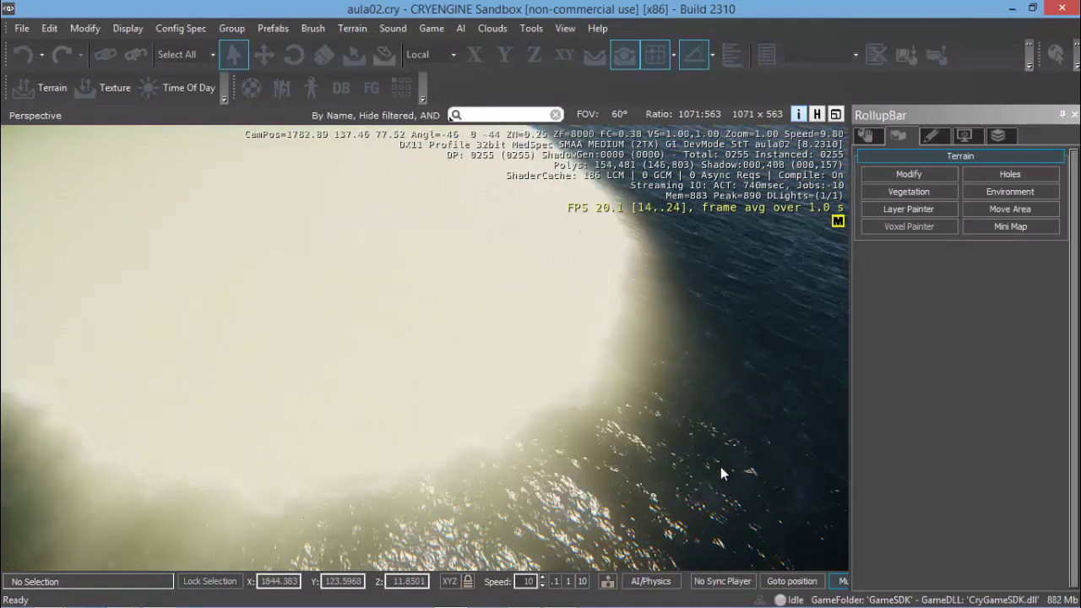
{"action": "scroll", "coordinate": [455, 443], "scroll_direction": "up", "scroll_amount": 3}
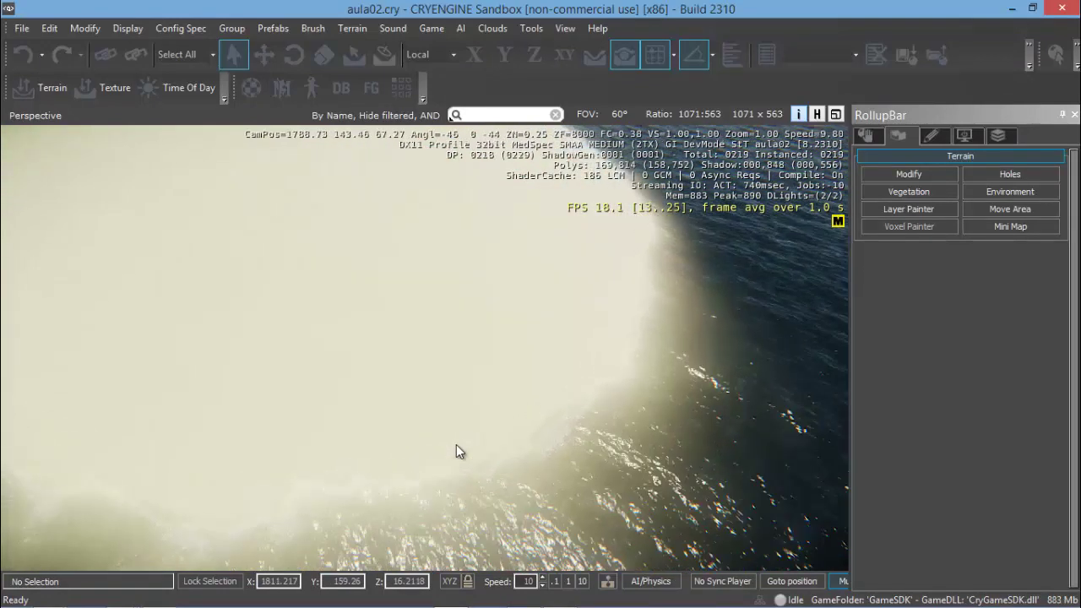
{"action": "scroll", "coordinate": [456, 444], "scroll_direction": "up", "scroll_amount": 2}
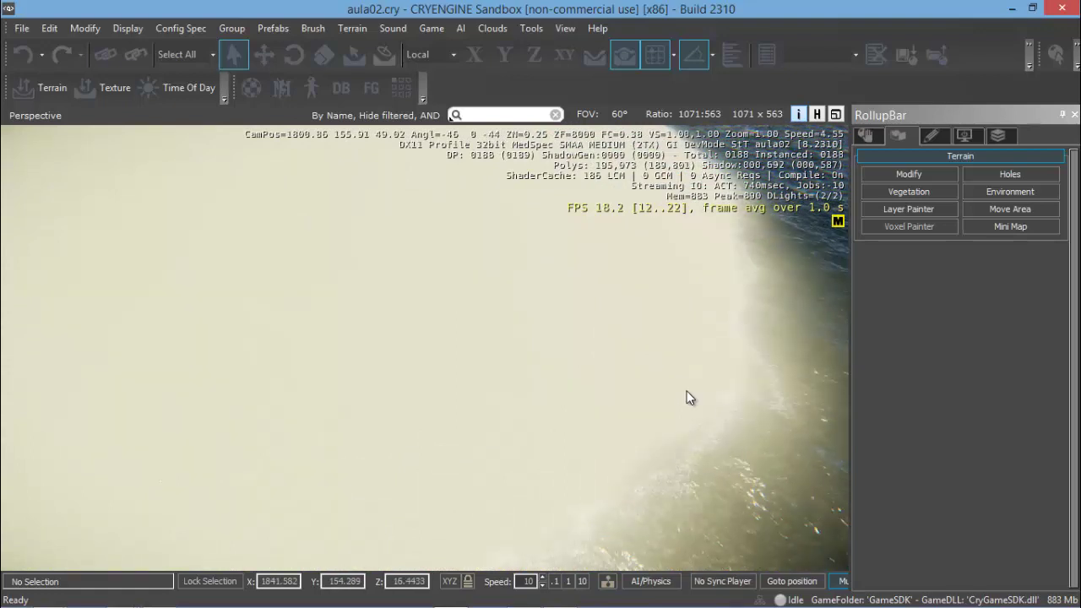
{"action": "left_click", "coordinate": [924, 173]}
{"action": "left_click", "coordinate": [991, 294]}
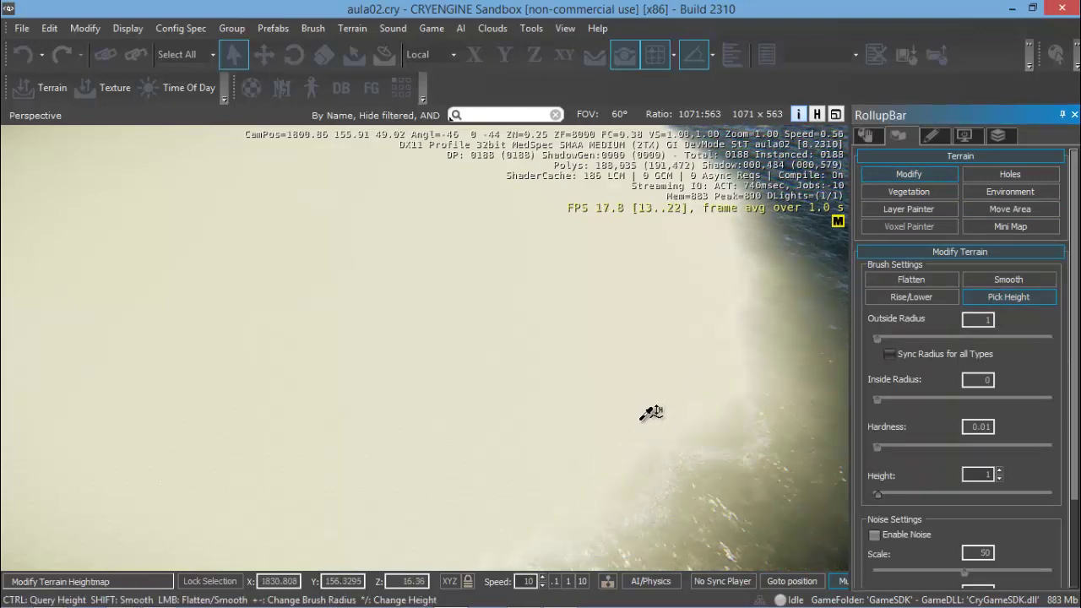
{"action": "left_click", "coordinate": [651, 411]}
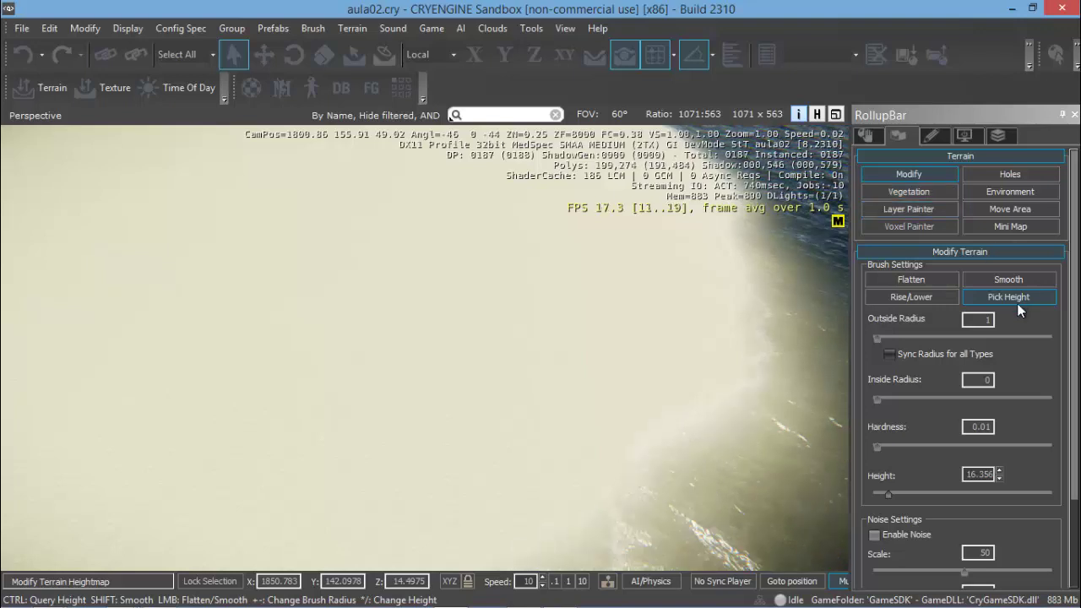
Step: Set the Pedras layer's maximum altitude to 16 in the Layer Painter
{"action": "left_click", "coordinate": [932, 190]}
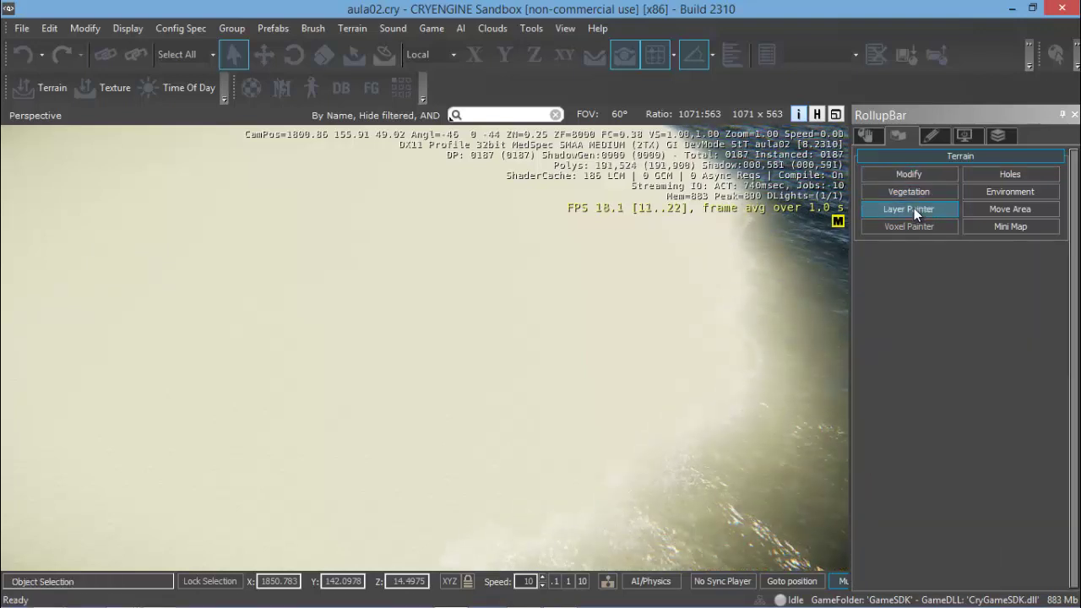
{"action": "left_click", "coordinate": [910, 209]}
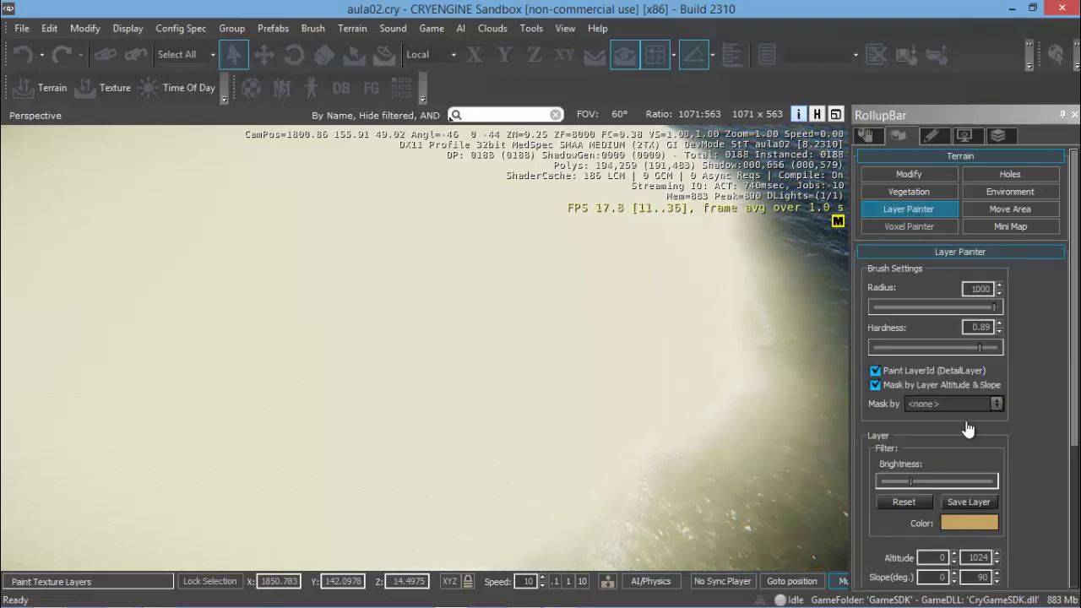
{"action": "scroll", "coordinate": [962, 355], "scroll_direction": "down", "scroll_amount": 2}
{"action": "scroll", "coordinate": [929, 380], "scroll_direction": "down", "scroll_amount": 4}
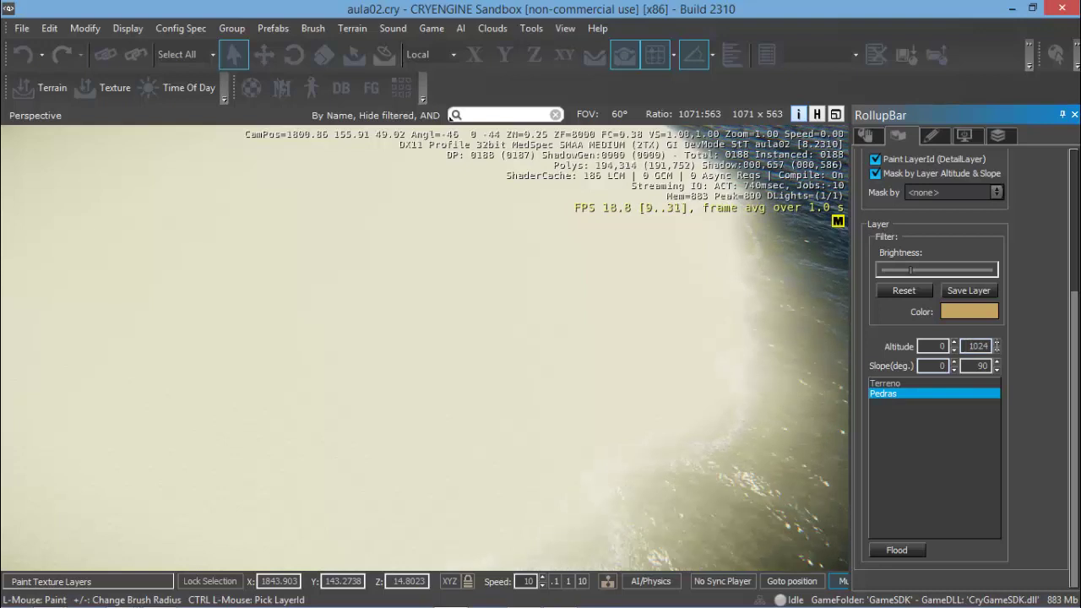
{"action": "double_click", "coordinate": [971, 345]}
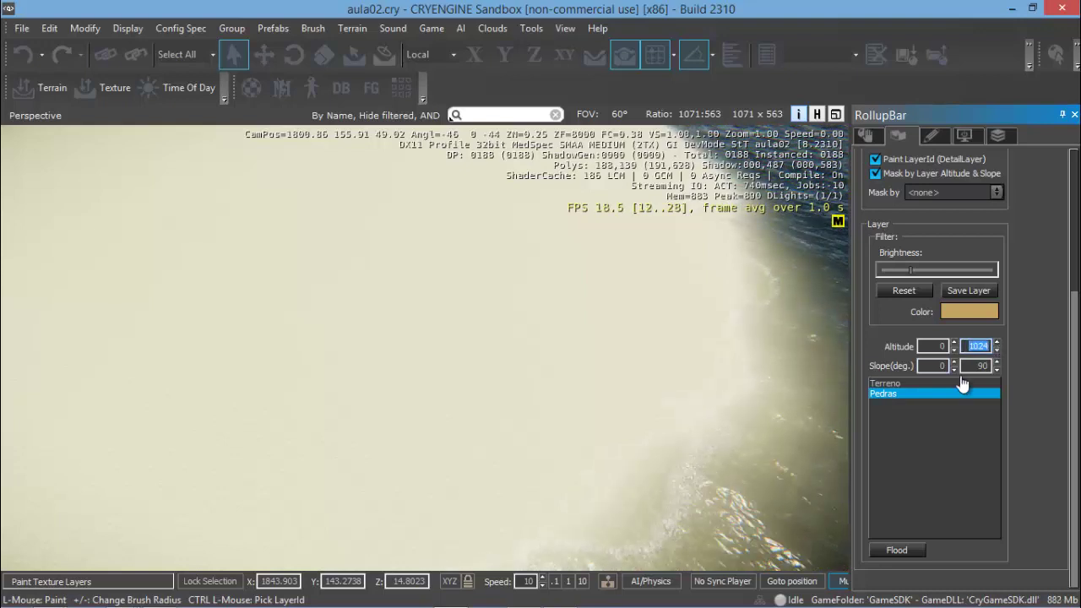
{"action": "type", "text": "16"}
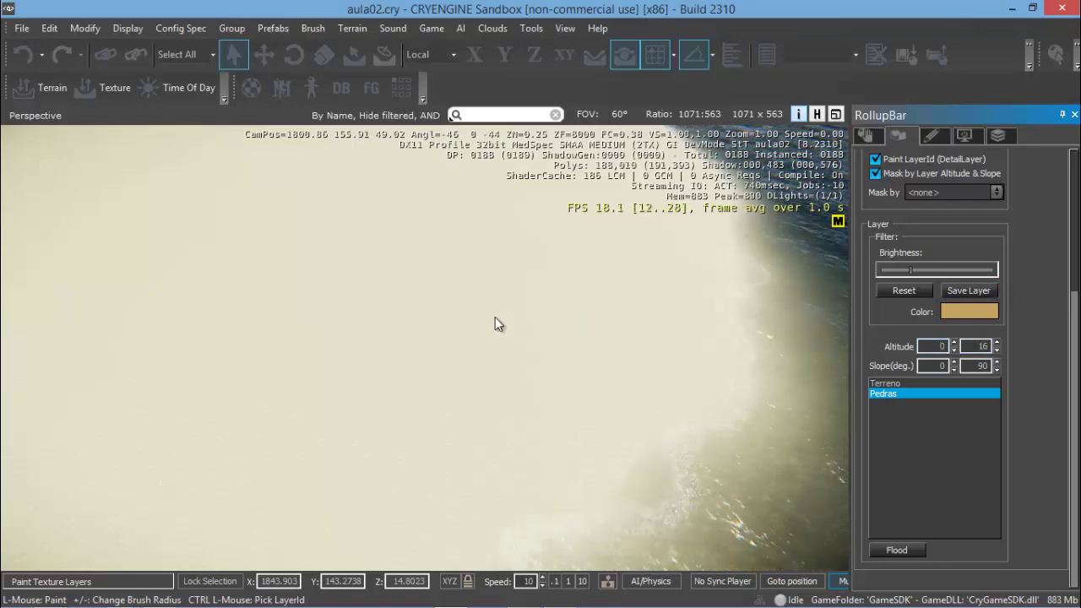
Step: Raise the Layer Painter brush hardness to 1 and paint the Pedras layer over the island's low areas with the 1000 radius brush
{"action": "mouse_move", "coordinate": [493, 279]}
{"action": "right_mouse_down"}
{"action": "mouse_move", "coordinate": [480, 272]}
{"action": "mouse_move", "coordinate": [488, 267]}
{"action": "mouse_move", "coordinate": [448, 283]}
{"action": "mouse_move", "coordinate": [492, 336]}
{"action": "mouse_move", "coordinate": [506, 281]}
{"action": "right_mouse_up"}
{"action": "key", "text": "s"}
{"action": "scroll", "coordinate": [1073, 199], "scroll_direction": "up", "scroll_amount": 2}
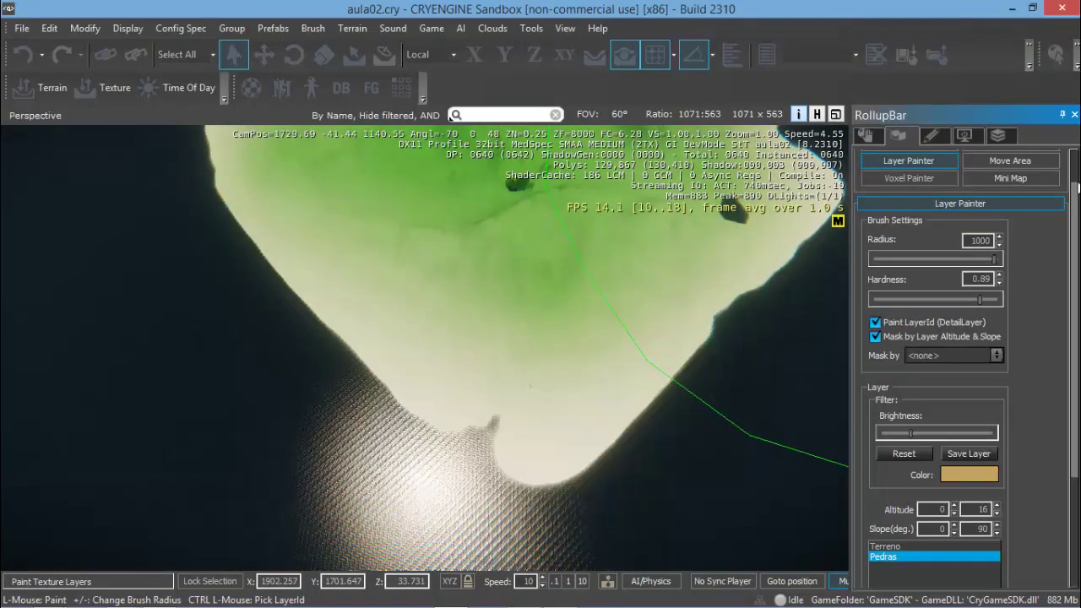
{"action": "left_click_drag", "start_coordinate": [980, 299], "coordinate": [1009, 302]}
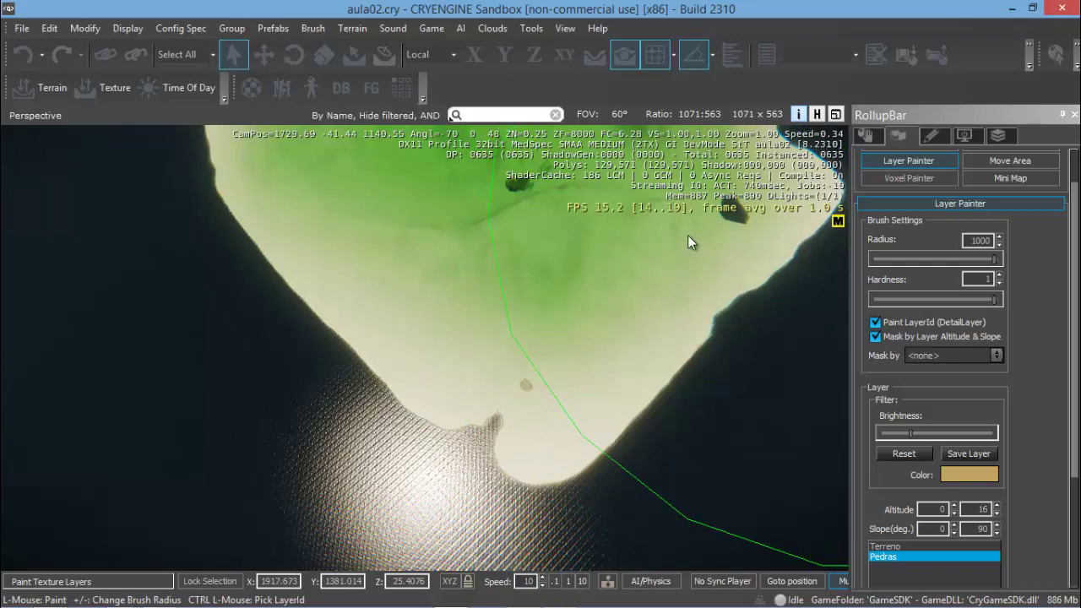
{"action": "middle_click_drag", "start_coordinate": [688, 235], "coordinate": [675, 304]}
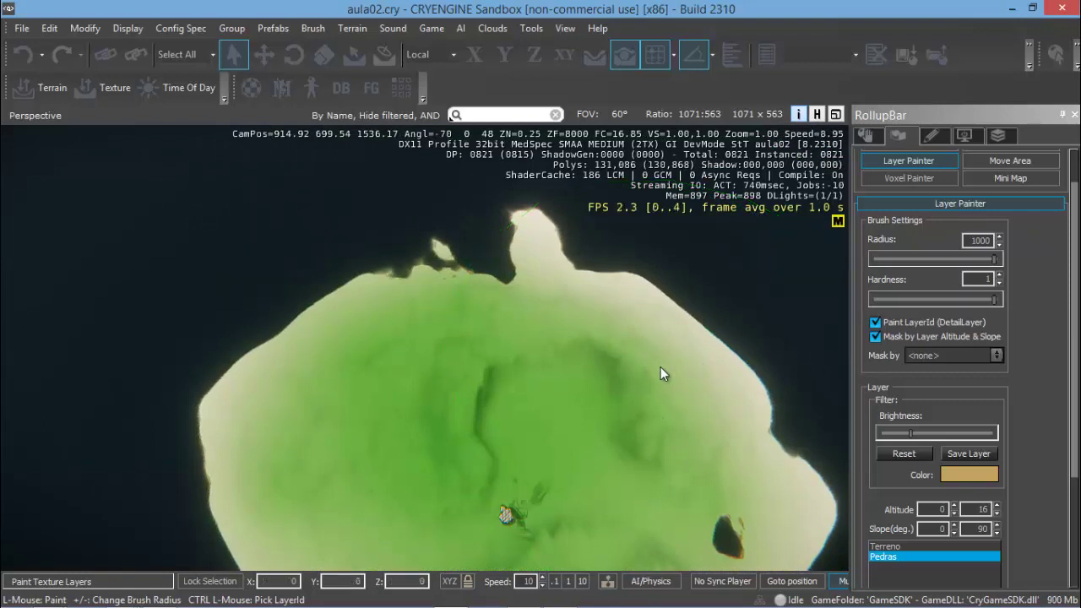
{"action": "key", "text": "Escape"}
Step: Set the camera speed to 1 and walk down the beach to the waterline in game mode to examine the painted pebbles
{"action": "left_click", "coordinate": [496, 371]}
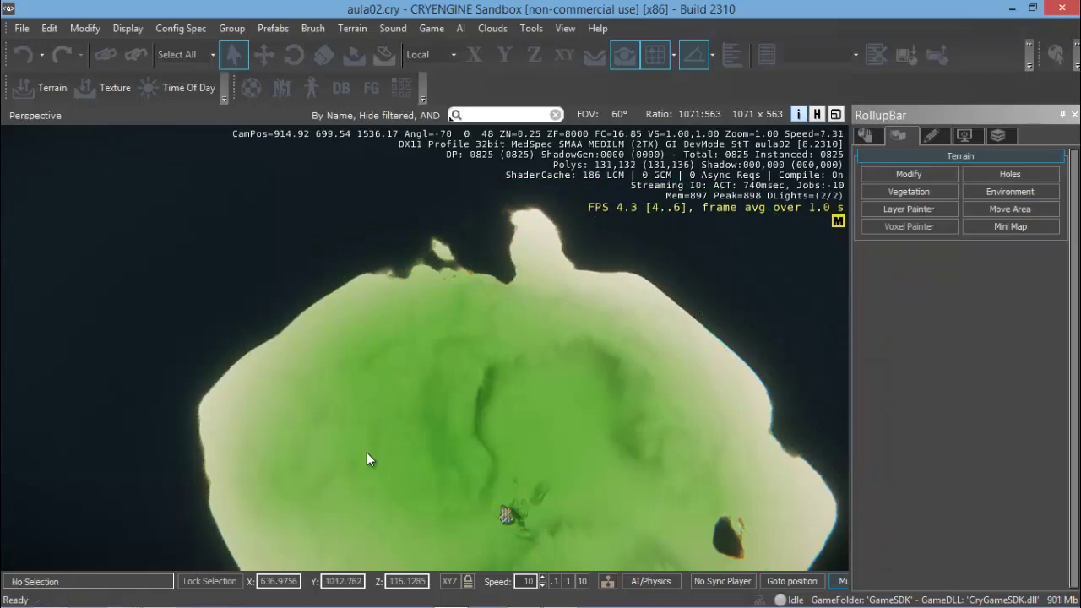
{"action": "middle_click_drag", "start_coordinate": [360, 544], "coordinate": [354, 466]}
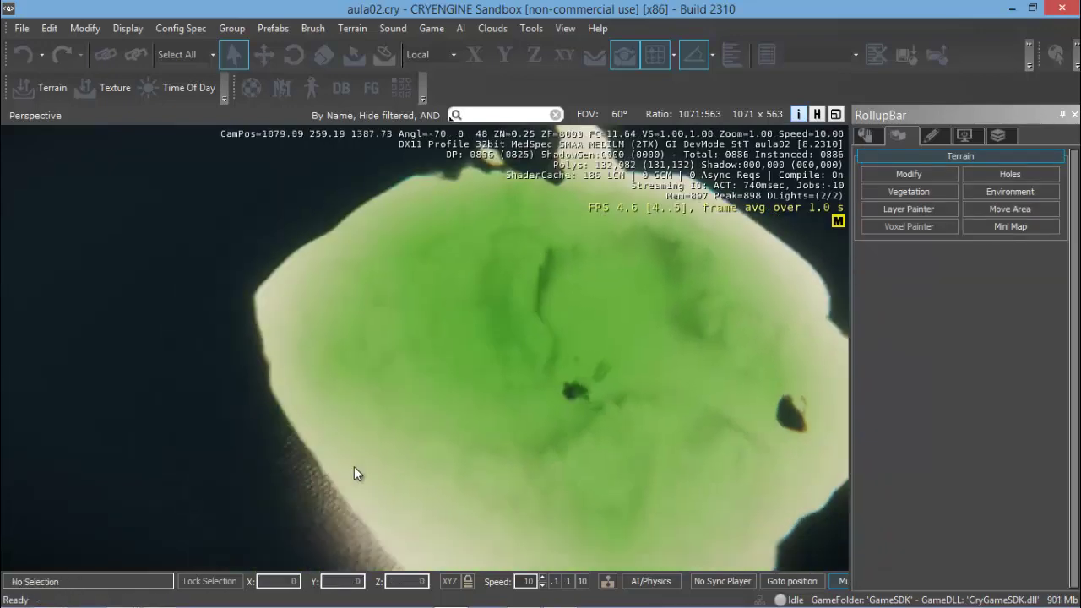
{"action": "scroll", "coordinate": [354, 466], "scroll_direction": "up", "scroll_amount": 5}
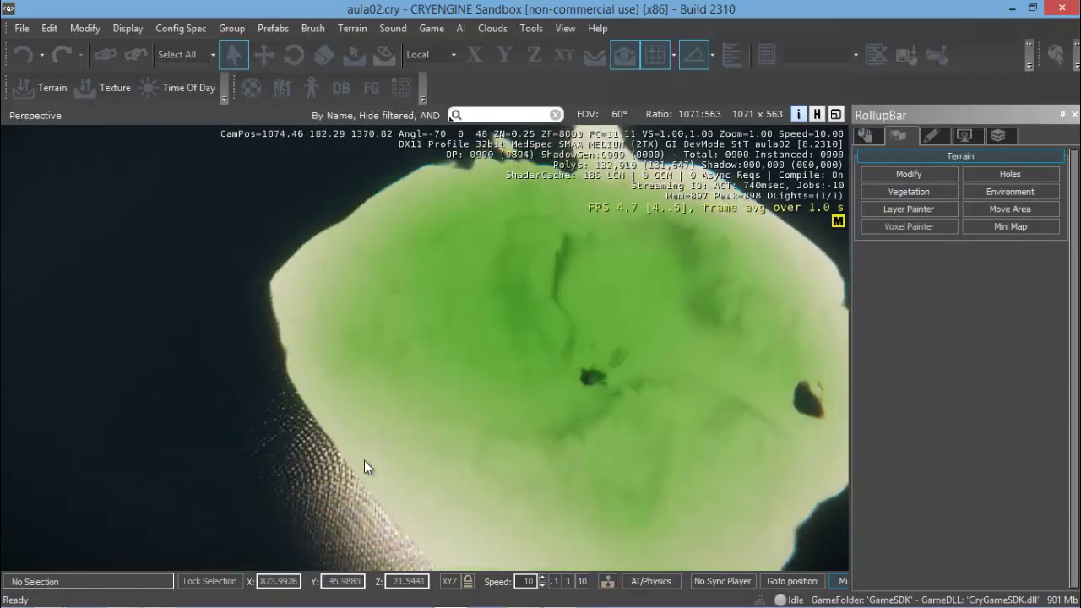
{"action": "scroll", "coordinate": [363, 452], "scroll_direction": "up", "scroll_amount": 8}
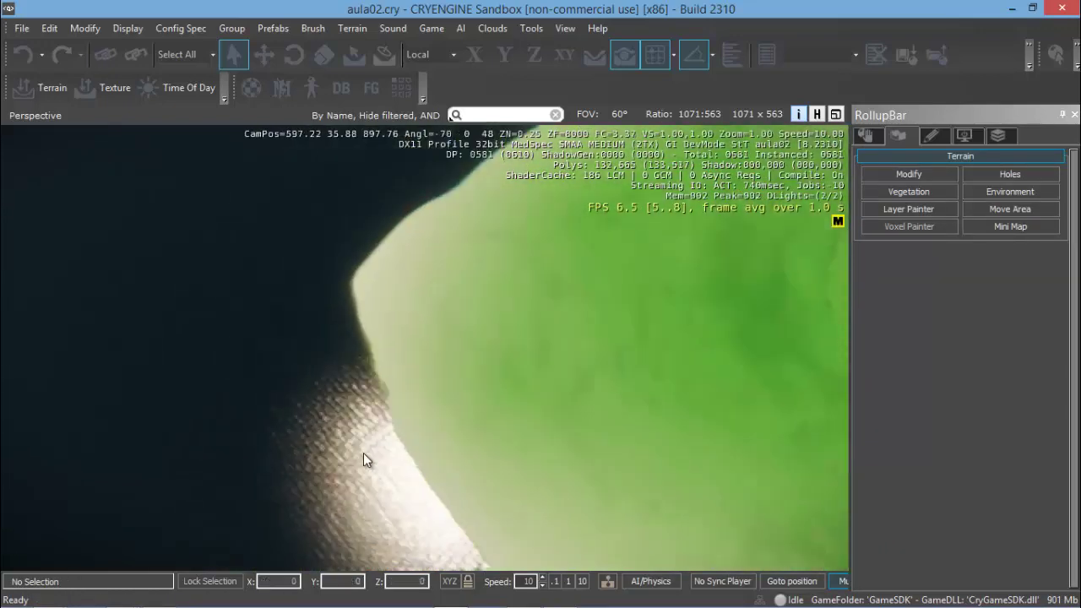
{"action": "scroll", "coordinate": [363, 453], "scroll_direction": "up", "scroll_amount": 5}
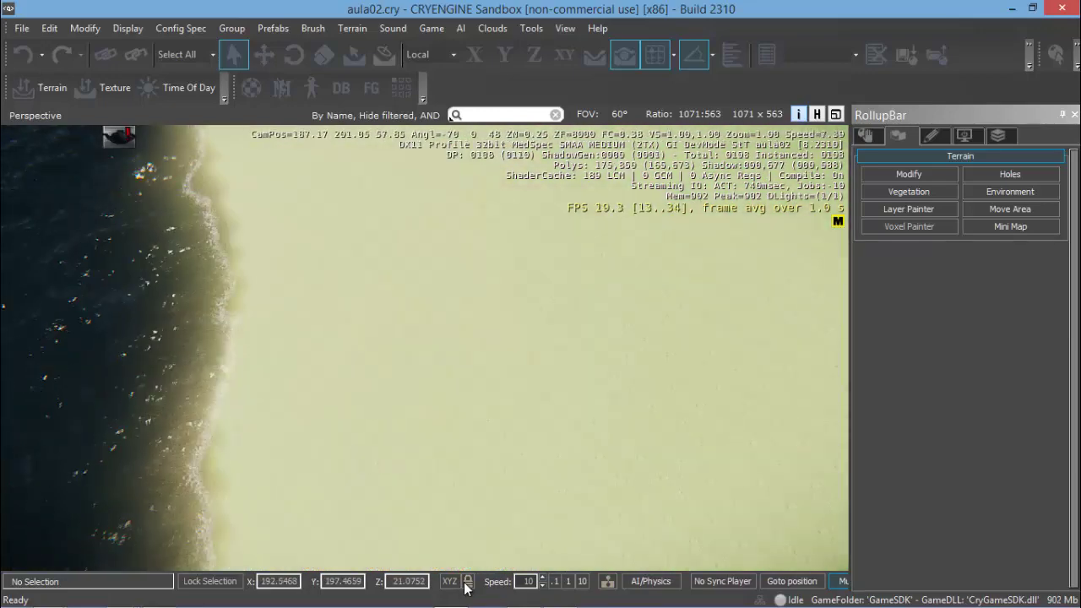
{"action": "left_click", "coordinate": [567, 581]}
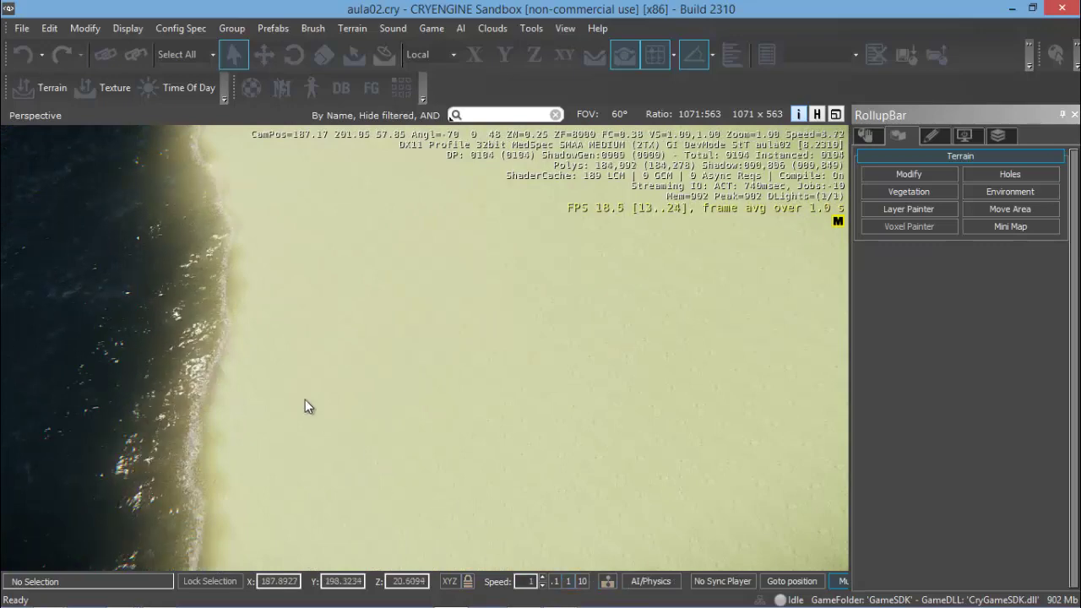
{"action": "mouse_move", "coordinate": [329, 369]}
{"action": "right_mouse_down"}
{"action": "mouse_move", "coordinate": [334, 378]}
{"action": "mouse_move", "coordinate": [307, 369]}
{"action": "mouse_move", "coordinate": [333, 376]}
{"action": "right_mouse_up"}
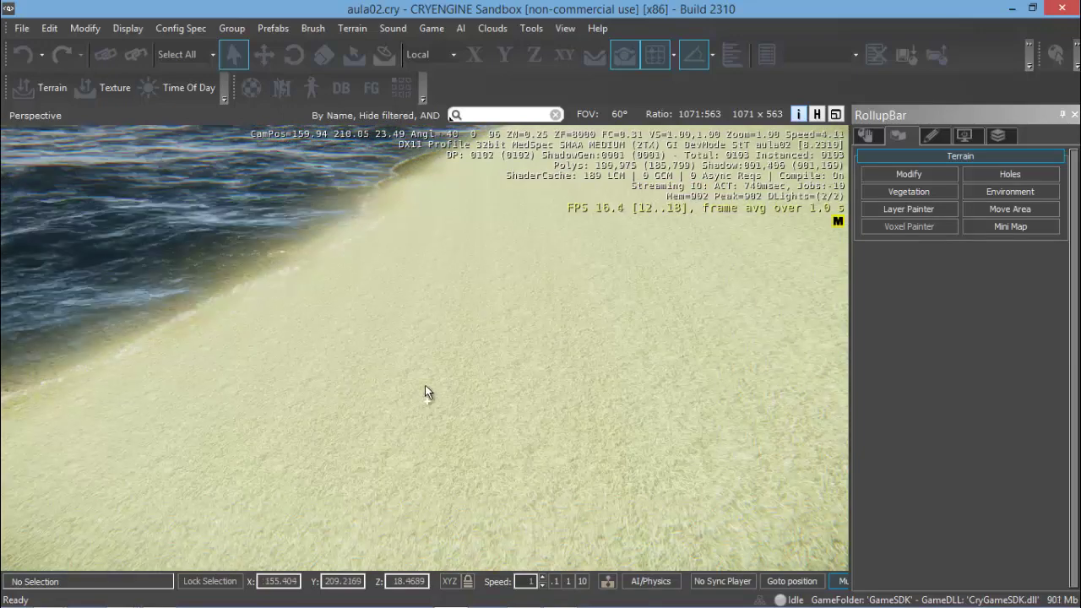
{"action": "key", "text": "ctrl+g"}
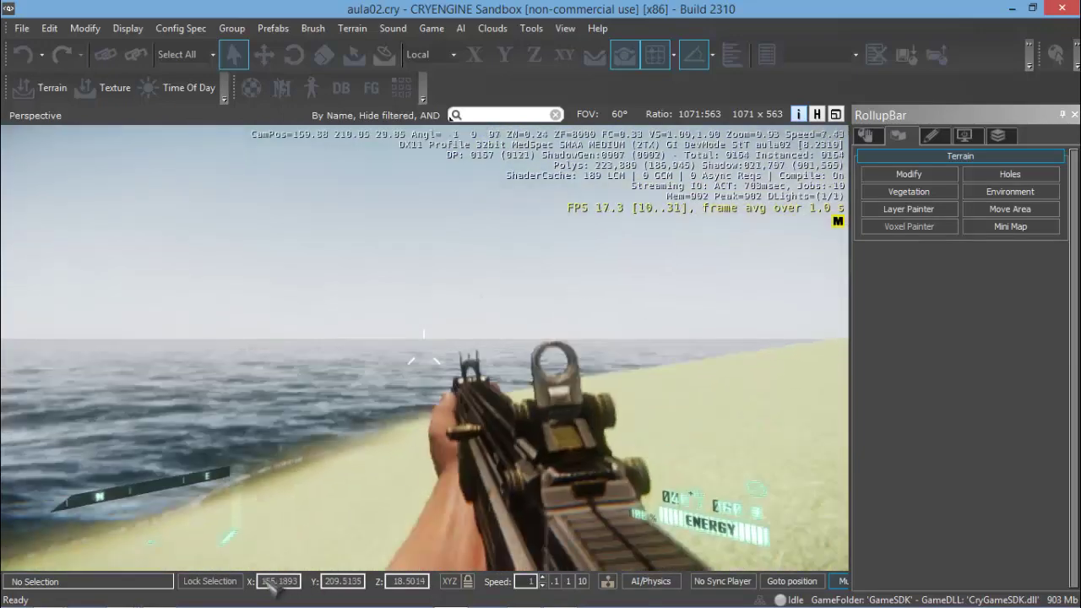
{"action": "key", "text": "w"}
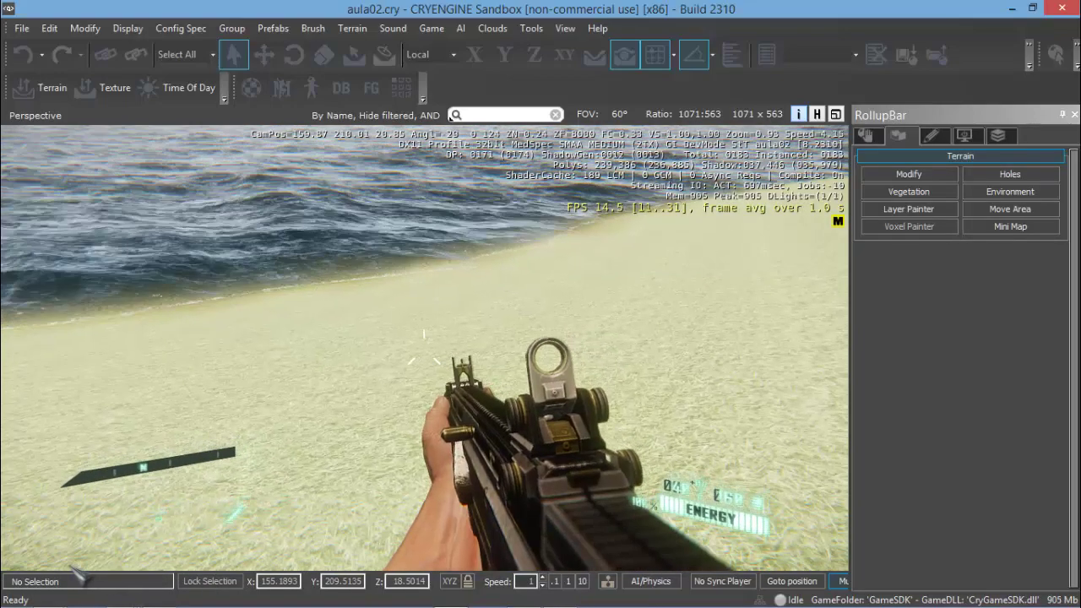
{"action": "key", "text": "w"}
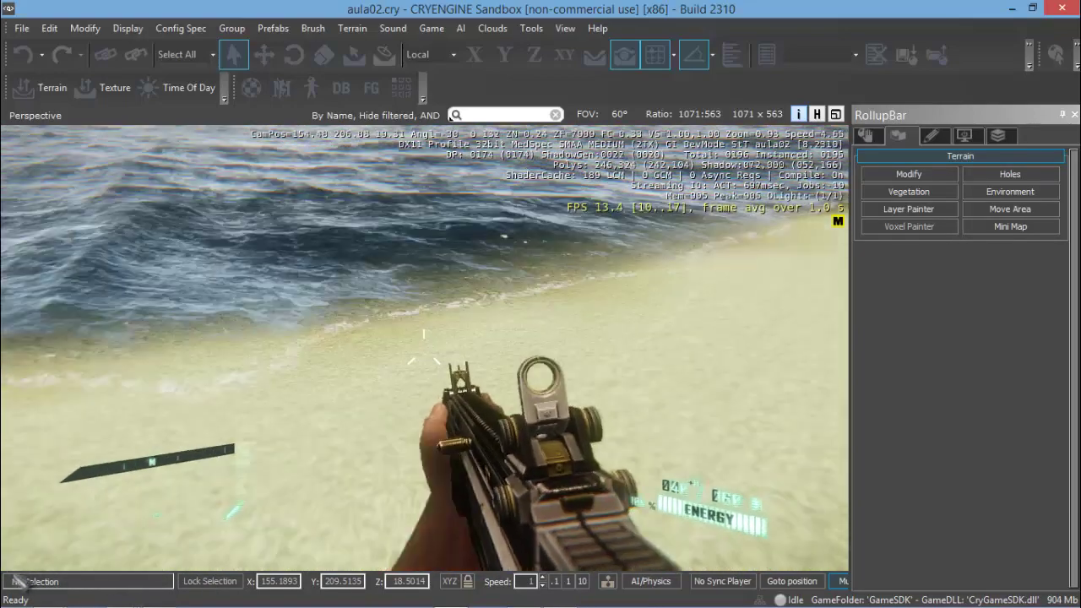
{"action": "key", "text": "w"}
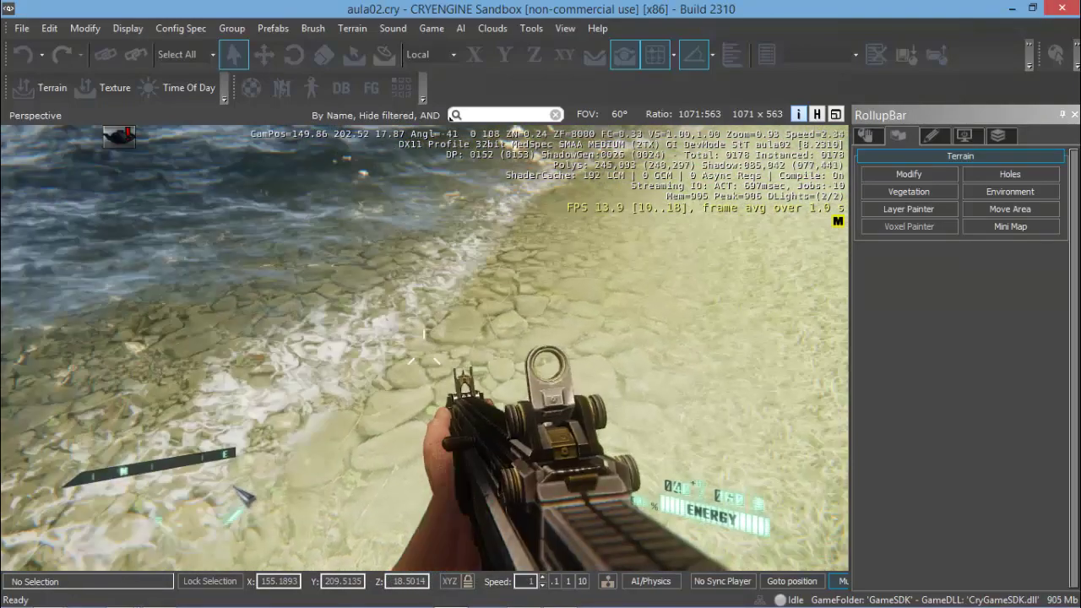
Step: Leave game mode and examine the painted Pedras pebbles and grass along the shoreline, close to the ground and from high above
{"action": "key", "text": "Escape"}
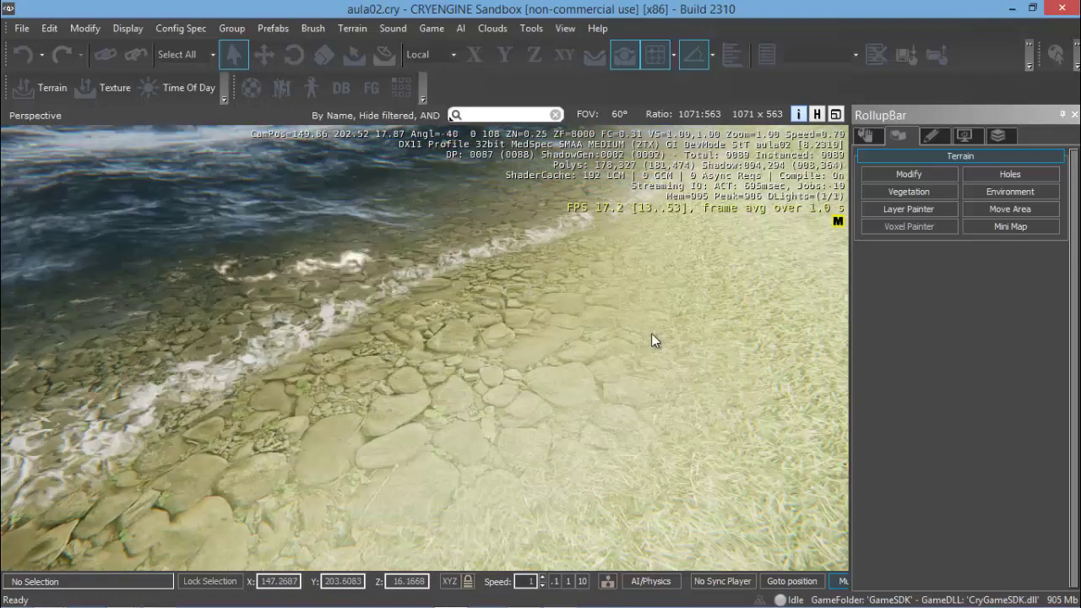
{"action": "right_click_drag", "start_coordinate": [684, 336], "coordinate": [667, 350]}
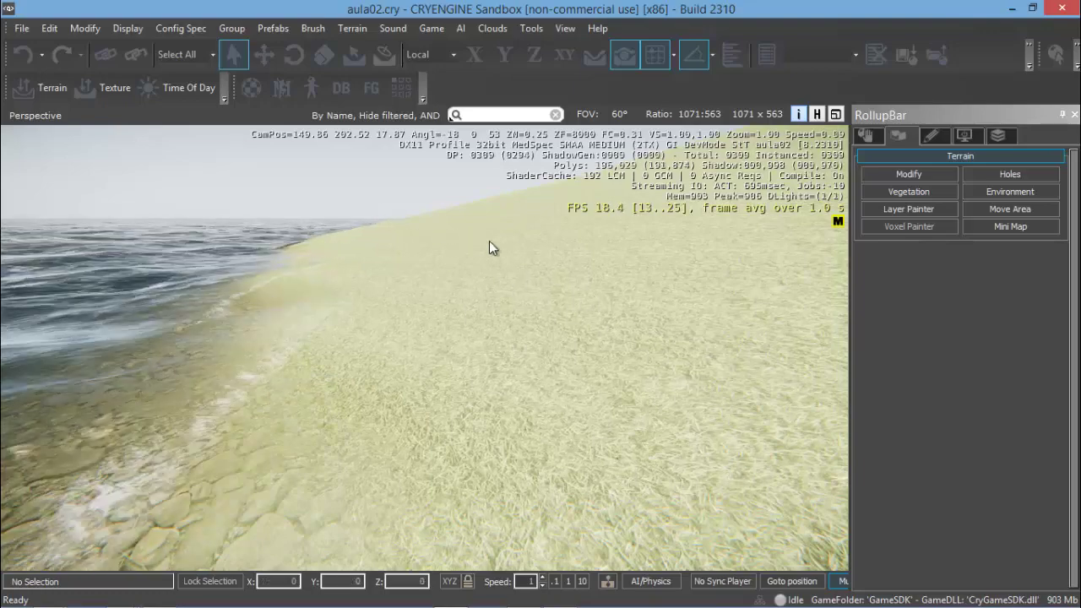
{"action": "mouse_move", "coordinate": [549, 300]}
{"action": "right_mouse_down"}
{"action": "mouse_move", "coordinate": [558, 318]}
{"action": "mouse_move", "coordinate": [548, 322]}
{"action": "mouse_move", "coordinate": [552, 303]}
{"action": "mouse_move", "coordinate": [565, 312]}
{"action": "right_mouse_up"}
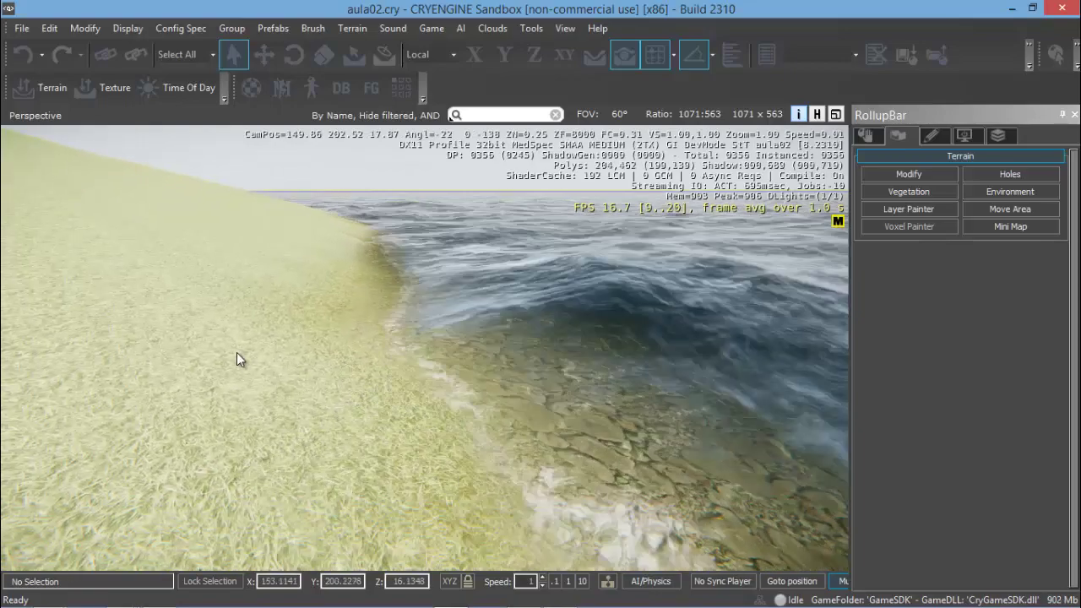
{"action": "key", "text": "s"}
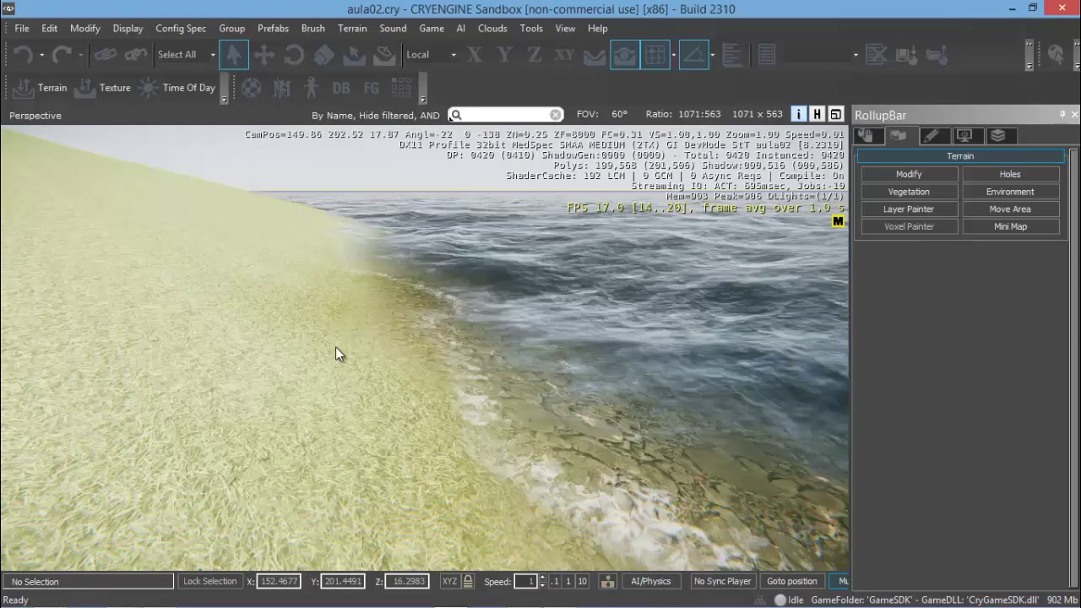
{"action": "right_click_drag", "start_coordinate": [377, 350], "coordinate": [379, 316]}
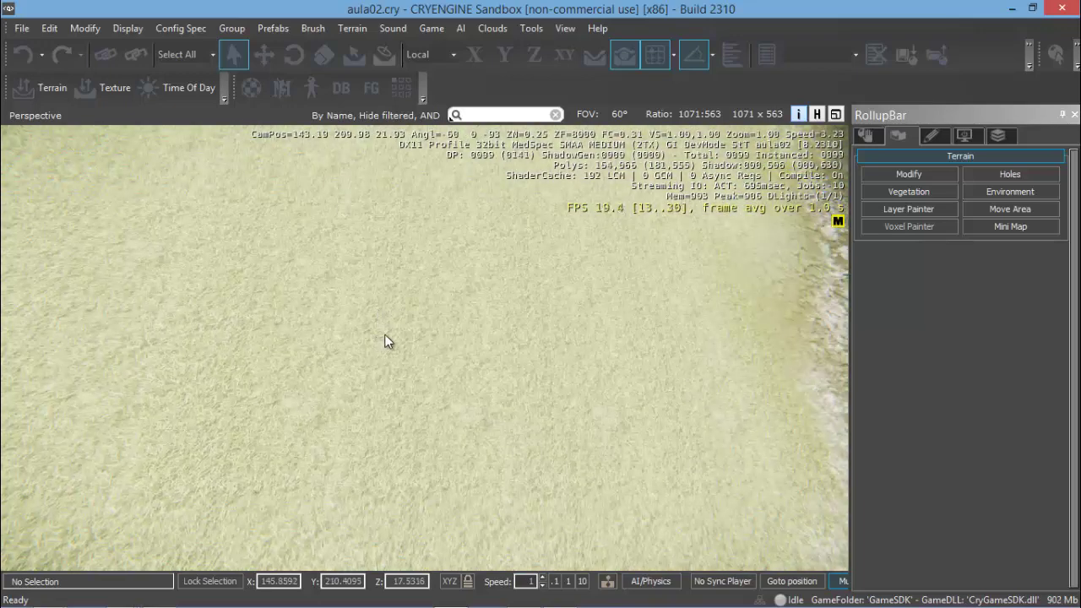
{"action": "scroll", "coordinate": [448, 311], "scroll_direction": "down", "scroll_amount": 3}
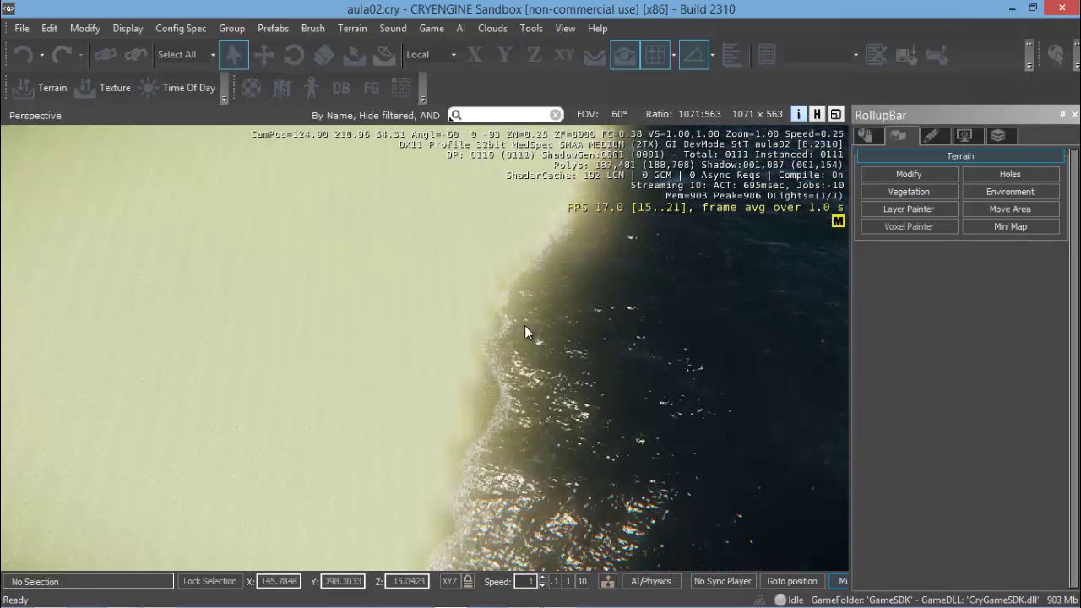
{"action": "right_click_drag", "start_coordinate": [496, 307], "coordinate": [600, 312]}
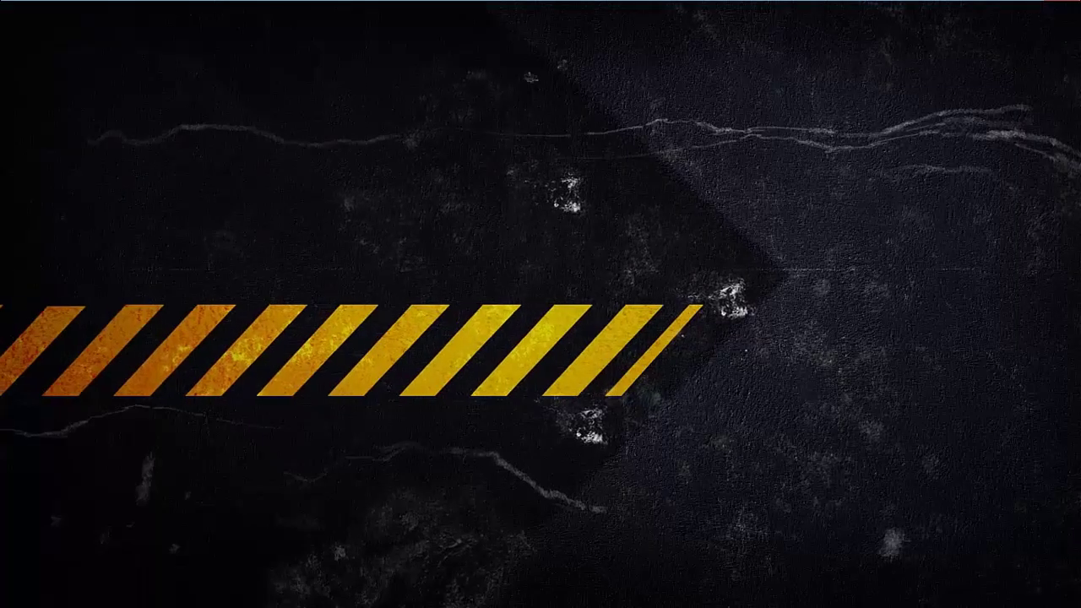